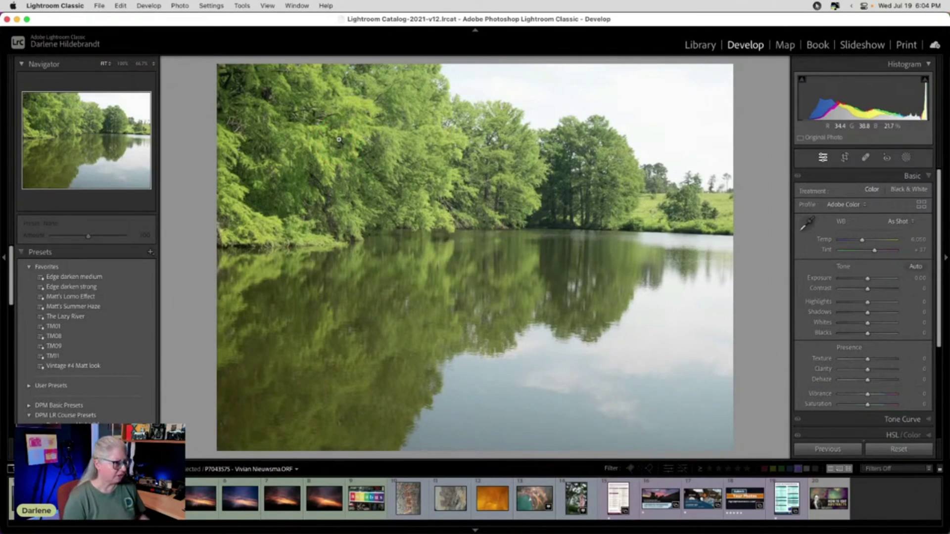
- Rotate the photo to level the waterline, trim the crop's top and right edges, and apply the crop
key("r")
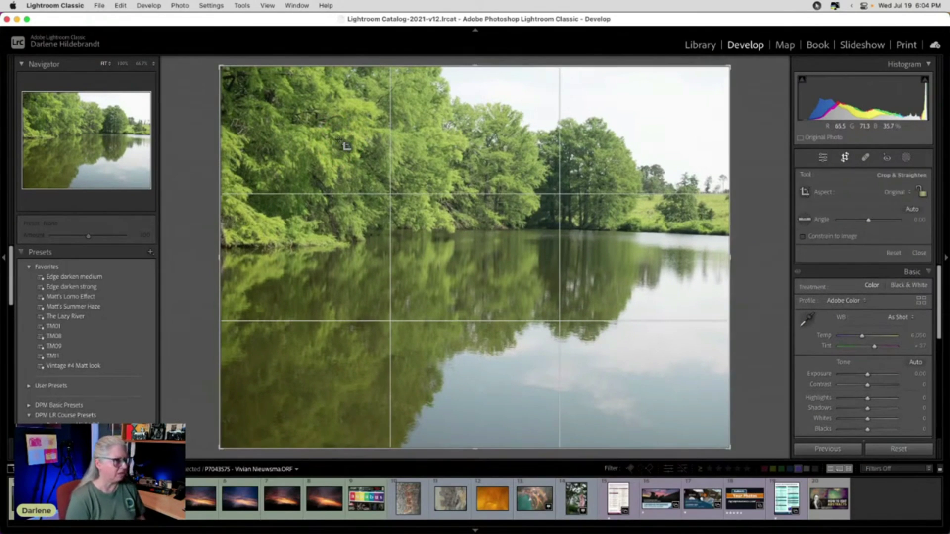
left_click(374, 176)
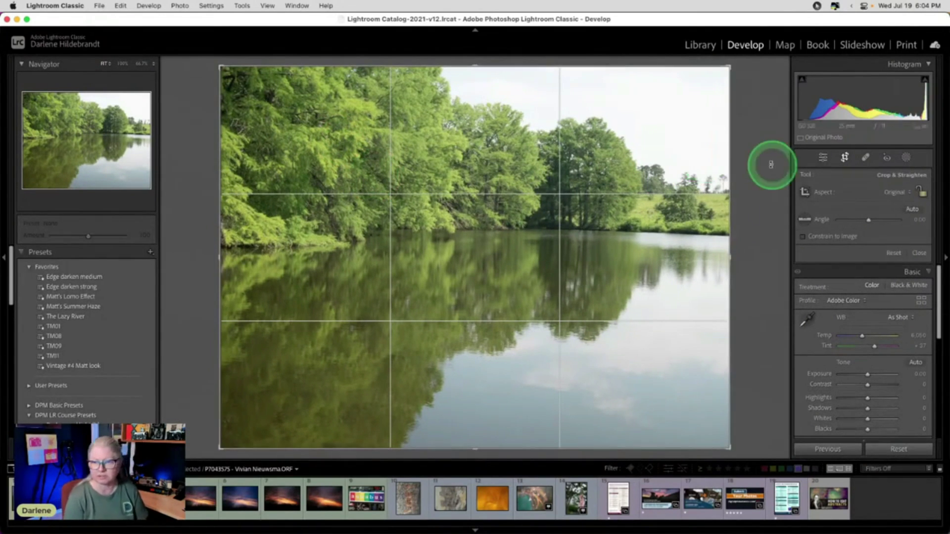
left_click_drag(763, 151, 757, 140)
left_click_drag(519, 77, 520, 152)
left_click_drag(746, 138, 755, 148)
left_click_drag(521, 150, 523, 153)
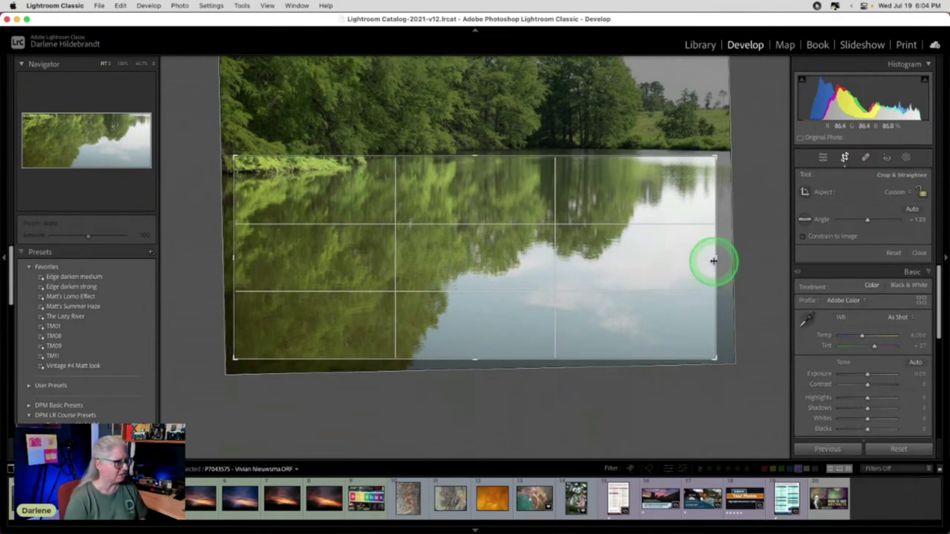
left_click_drag(717, 256, 708, 255)
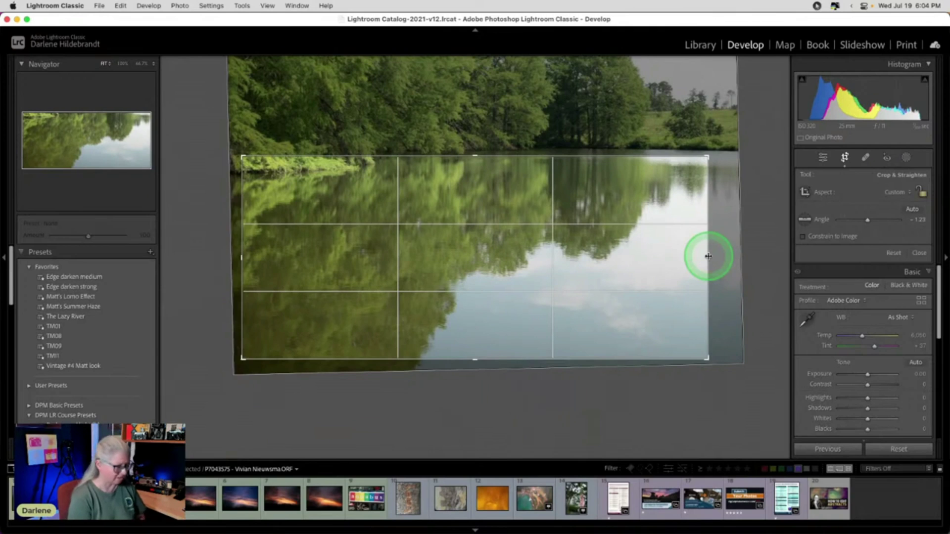
key("Return")
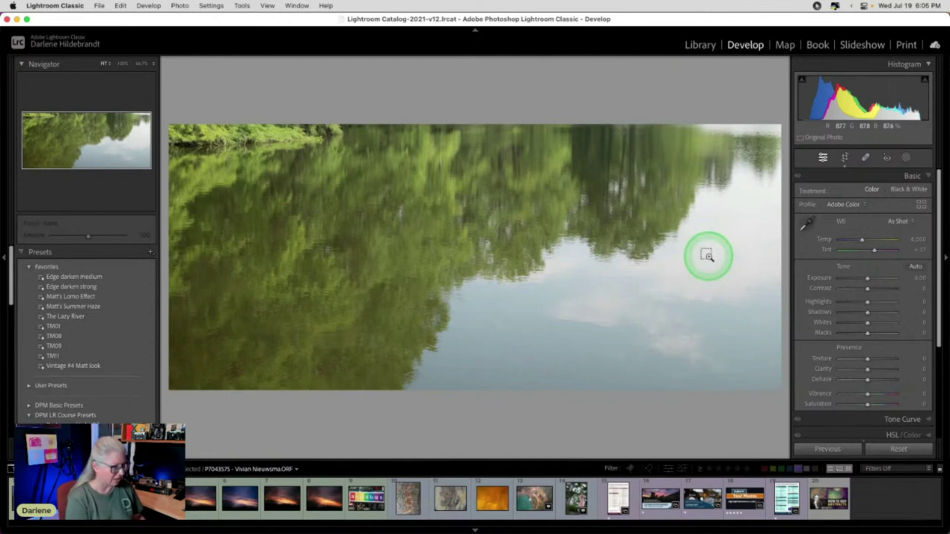
- Turn the reflection strip 180° and lower Highlights to -45
key("super+bracketright")
key("super+bracketright")
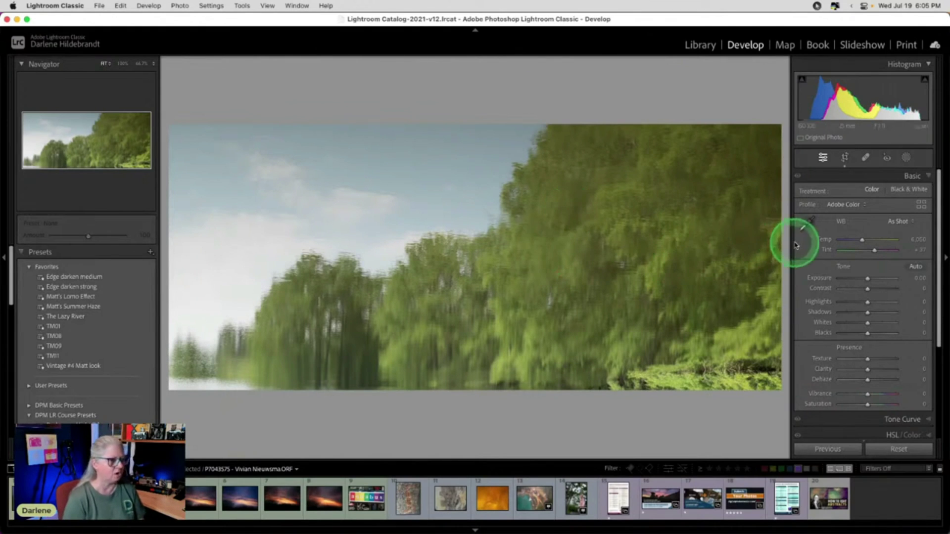
mouse_move(867, 301)
left_mouse_down()
mouse_move(837, 299)
mouse_move(854, 301)
left_mouse_up()
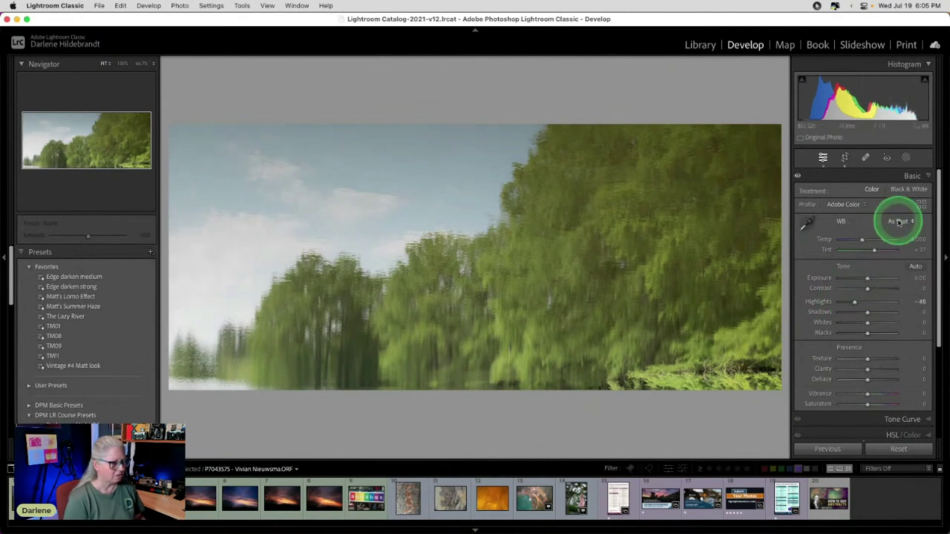
left_click(922, 206)
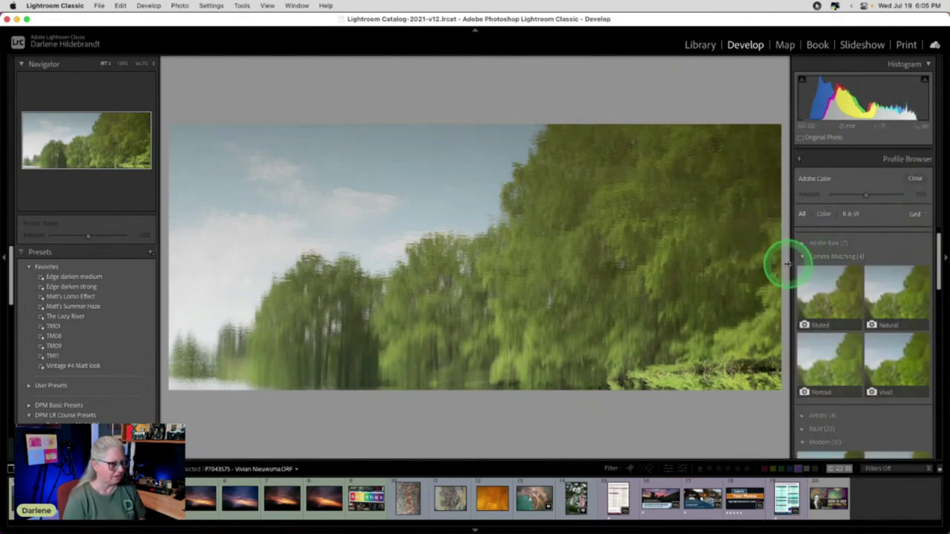
left_click(828, 288)
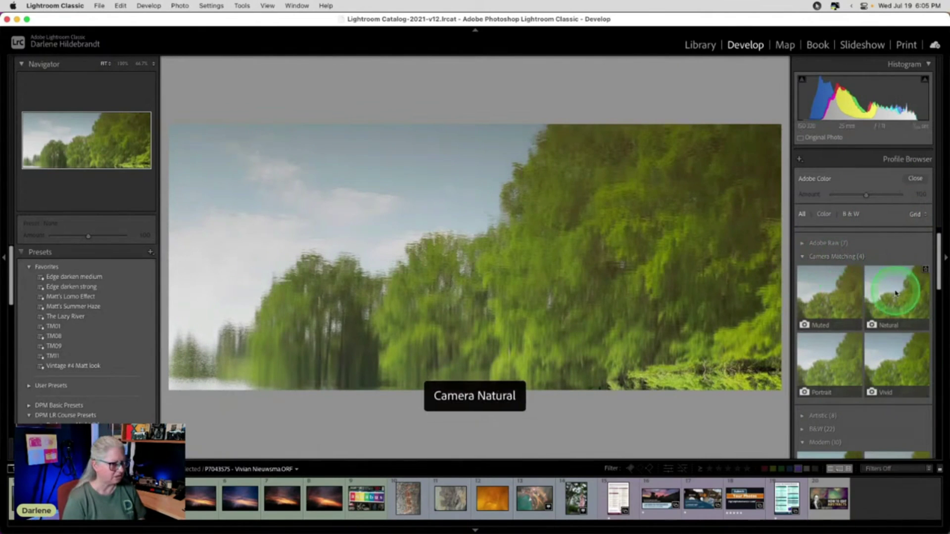
left_click(890, 350)
left_click(834, 346)
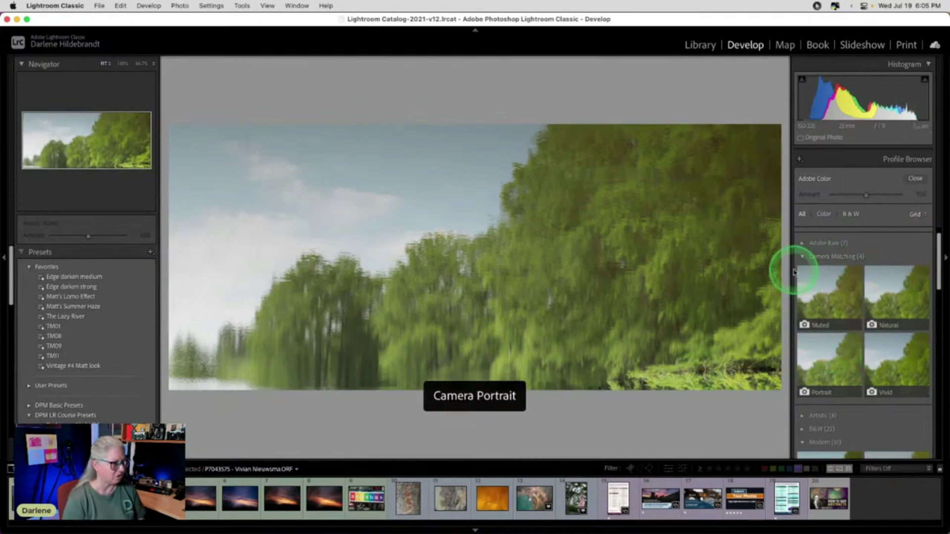
scroll(804, 255, "down", 5)
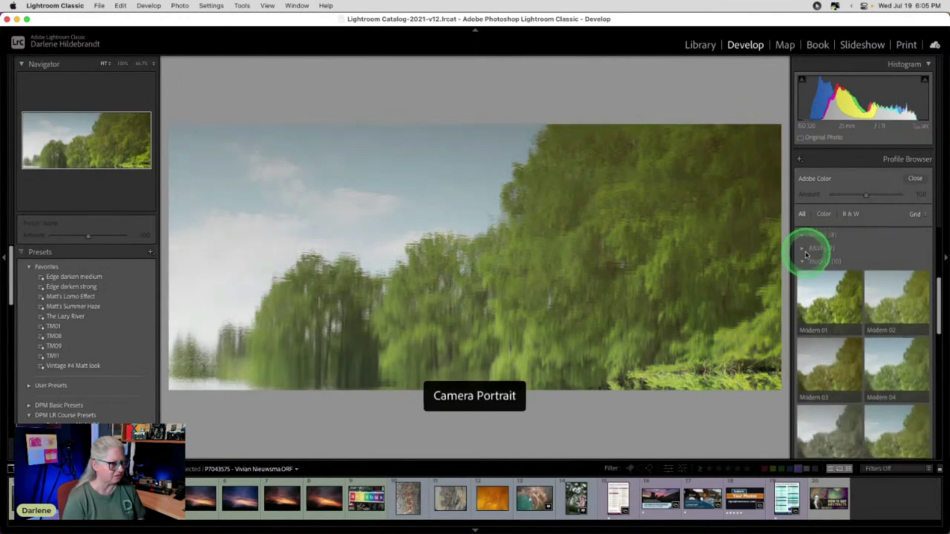
left_click(831, 294)
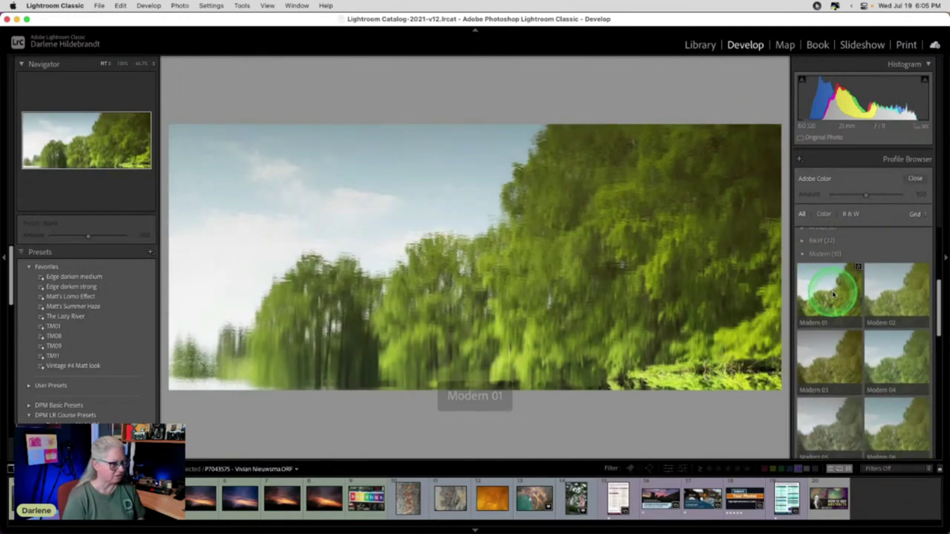
left_click(888, 291)
left_click(888, 360)
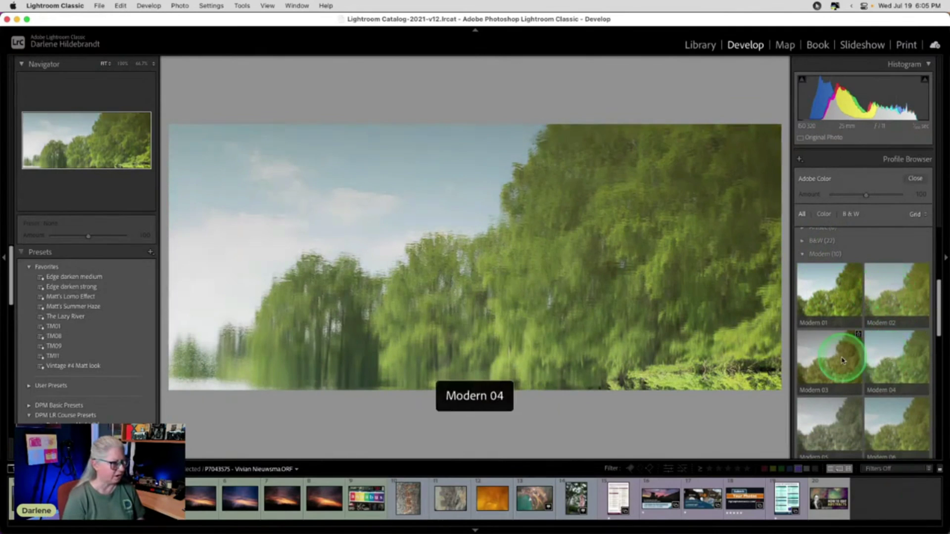
left_click(842, 360)
scroll(843, 361, "down", 1)
scroll(843, 361, "down", 1)
left_click(829, 361)
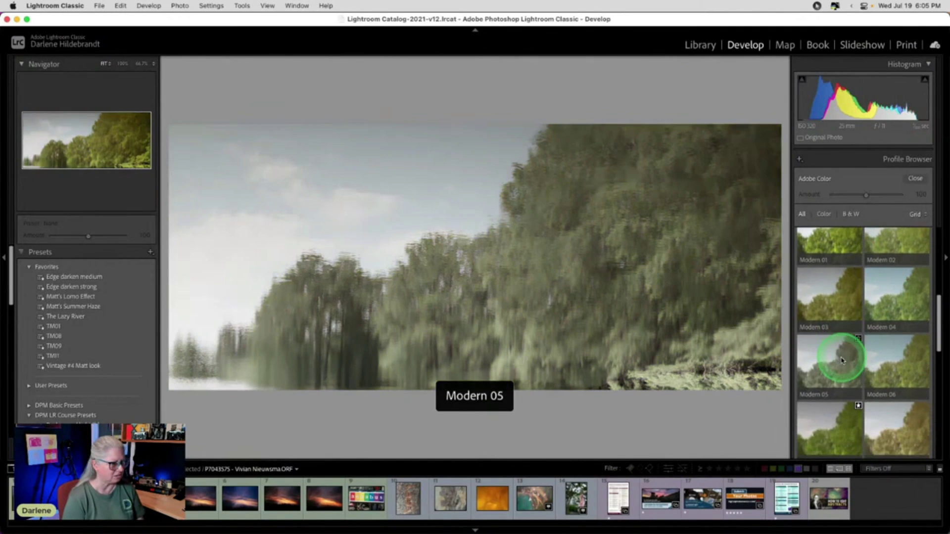
left_click(867, 361)
scroll(872, 363, "down", 1)
left_click(824, 382)
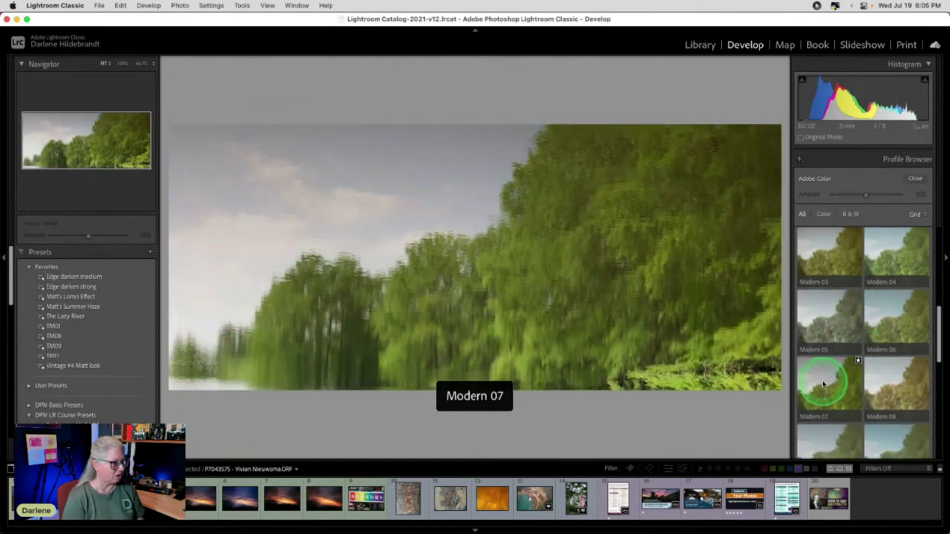
scroll(823, 384, "down", 1)
left_click(823, 384)
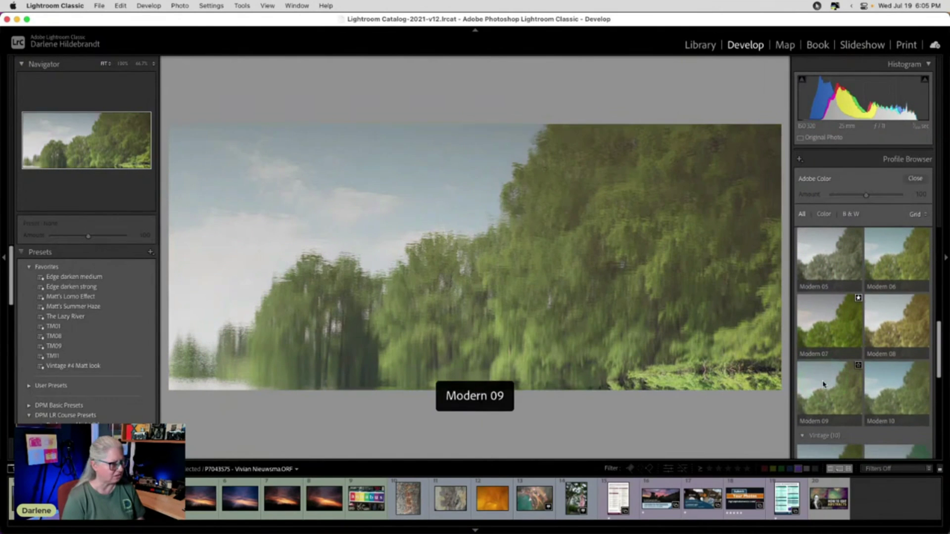
scroll(885, 386, "down", 1)
left_click(884, 385)
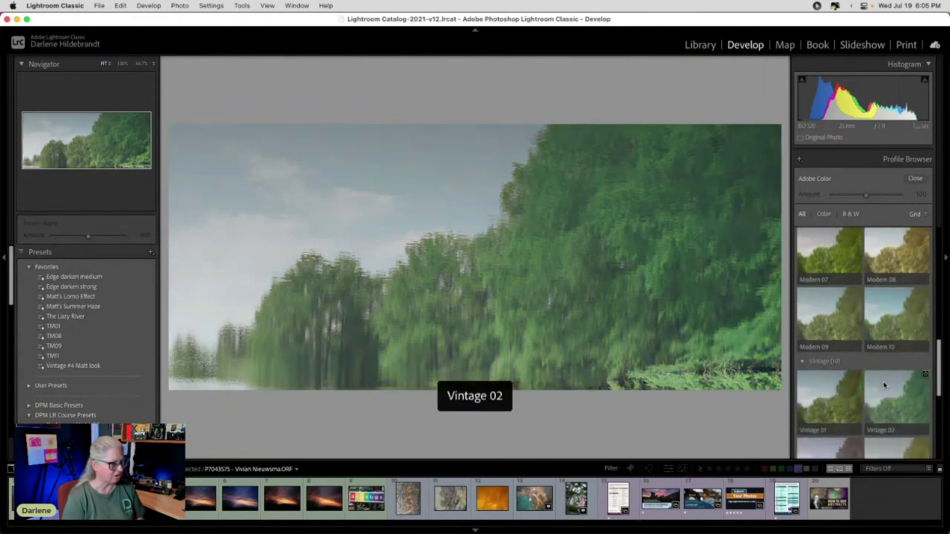
scroll(823, 388, "down", 1)
left_click(823, 388)
scroll(827, 391, "down", 1)
left_click(827, 391)
scroll(827, 391, "down", 1)
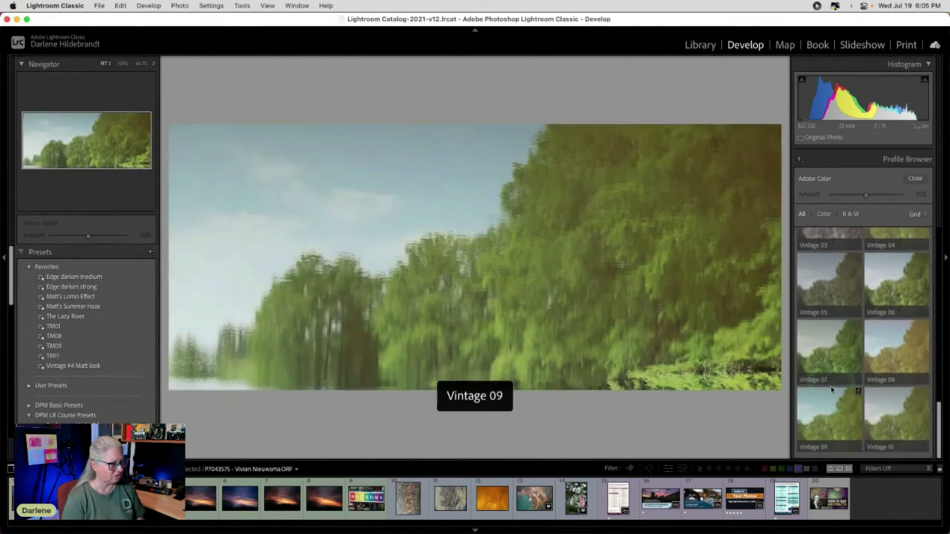
left_click(830, 365)
left_click(823, 424)
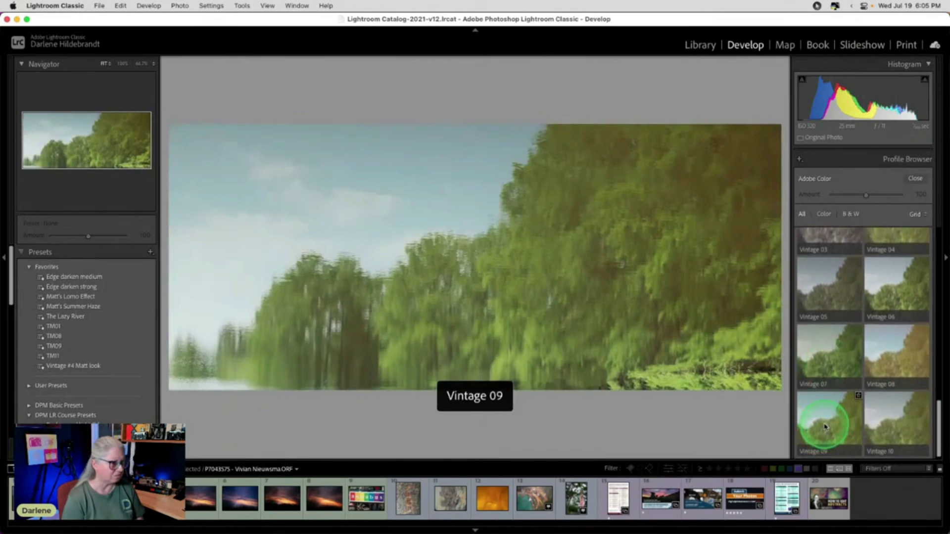
scroll(826, 427, "up", 1)
left_click(825, 425)
scroll(816, 376, "up", 5)
left_click(808, 335)
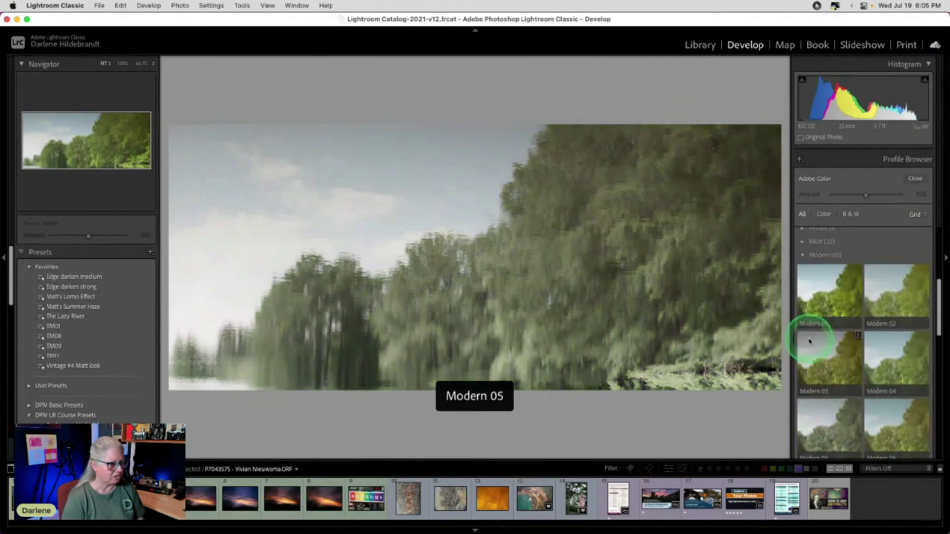
scroll(808, 337, "up", 2)
left_click(807, 339)
left_click(805, 292)
left_click(827, 318)
scroll(829, 321, "down", 1)
left_click(829, 321)
left_click(897, 321)
scroll(894, 322, "down", 1)
left_click(889, 323)
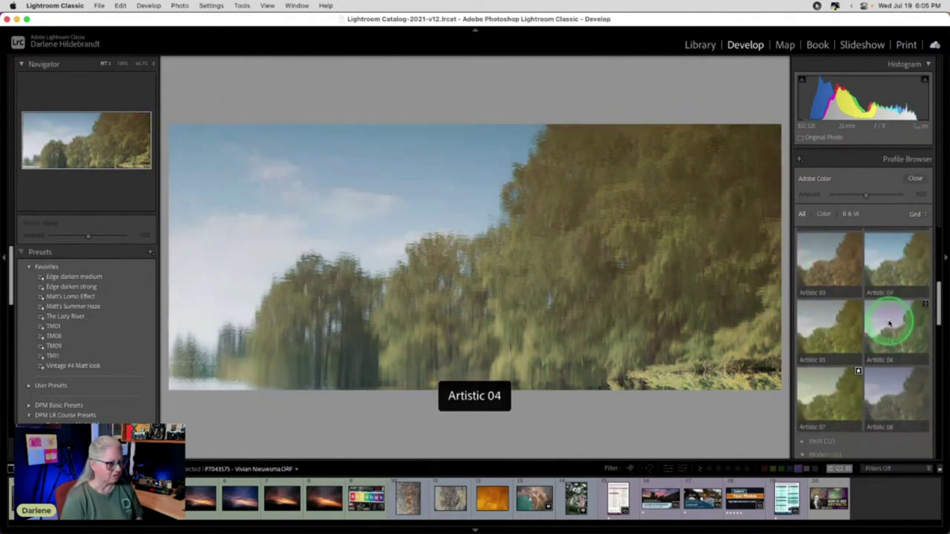
scroll(886, 319, "up", 4)
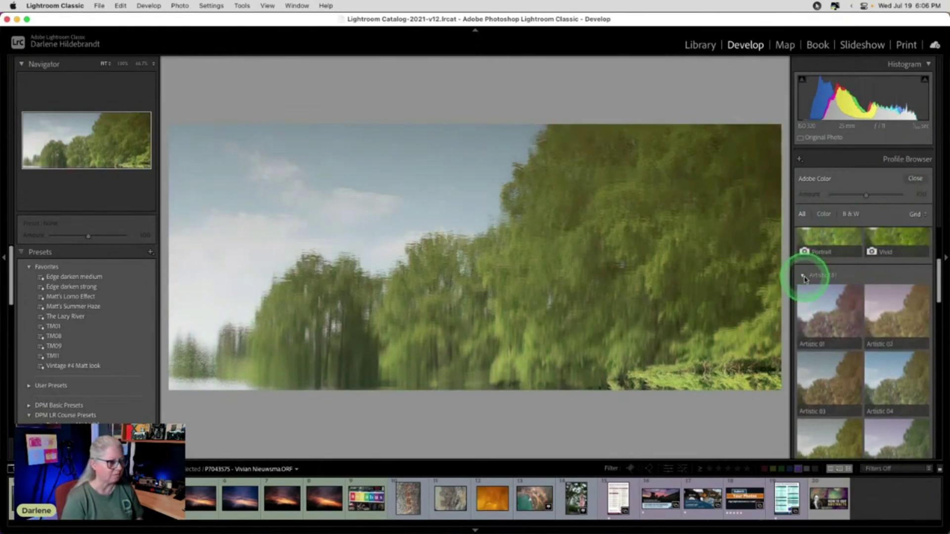
left_click(915, 179)
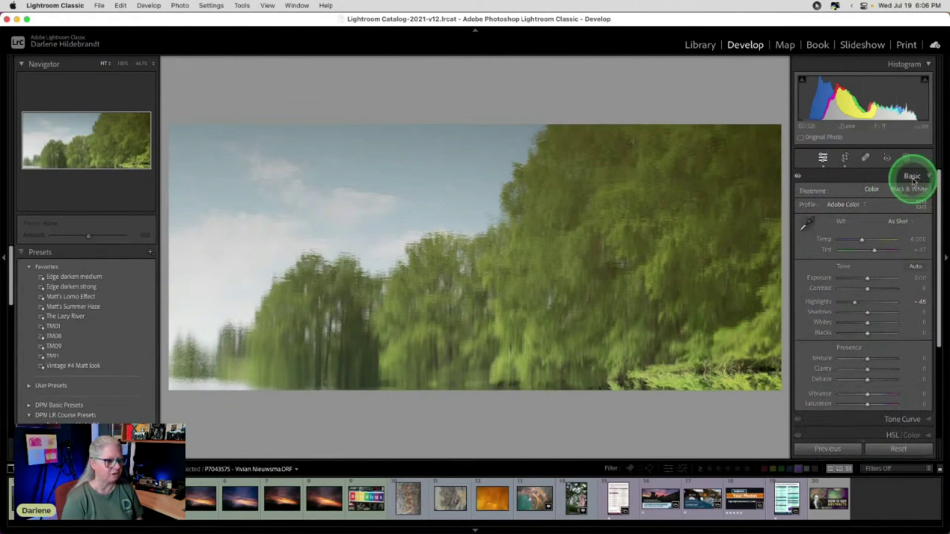
- In the profile browser, compare Camera Portrait, Modern 01 and Modern 02, then apply Modern 01
left_click(921, 205)
left_click(857, 294)
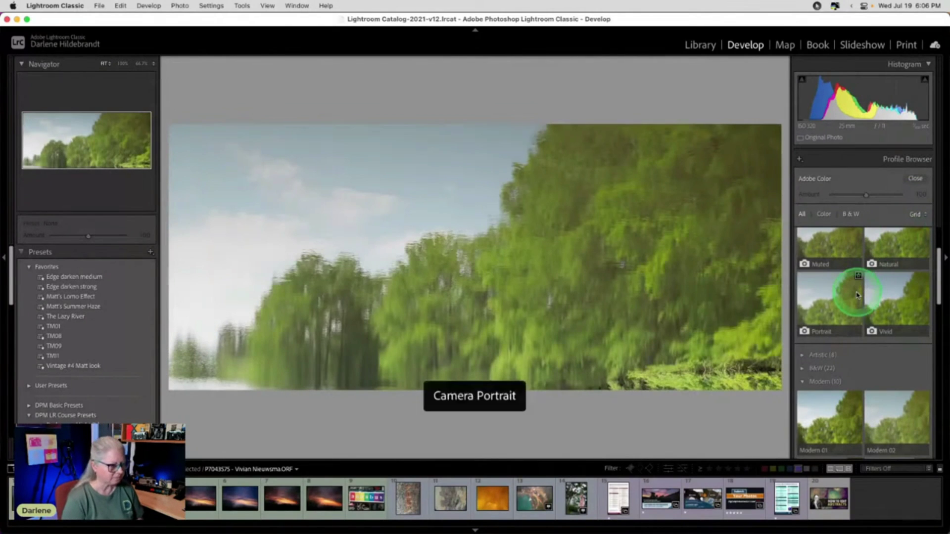
scroll(857, 294, "down", 3)
left_click(830, 297)
left_click(915, 296)
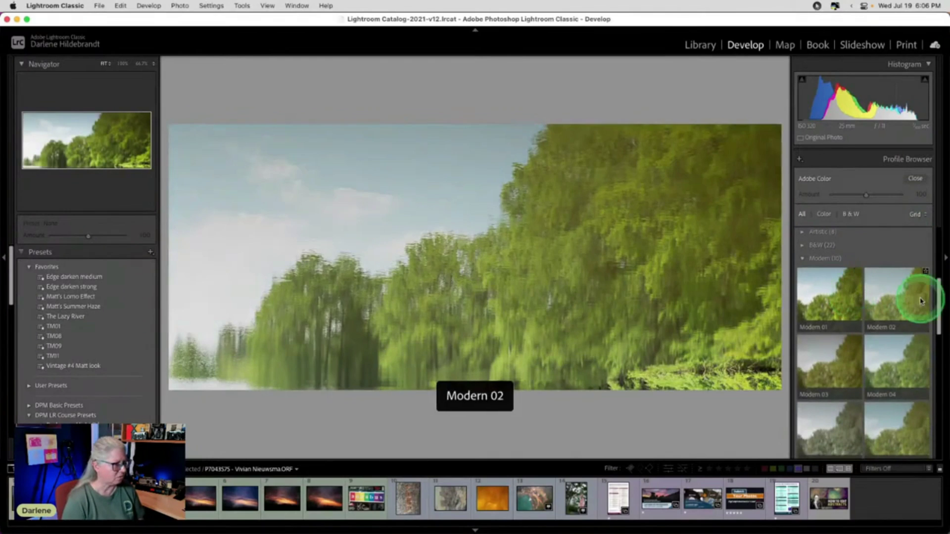
left_click(832, 298)
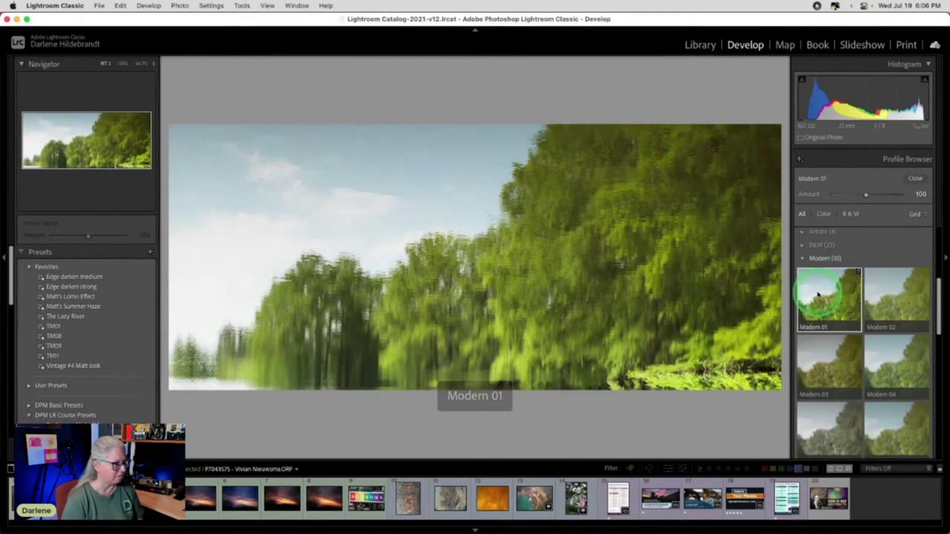
- Compare the Camera Natural, Vivid, Portrait and Muted profiles, then apply Camera Vivid
scroll(894, 258, "up", 4)
left_click(886, 296)
left_click(879, 341)
left_click(821, 347)
left_click(893, 342)
left_click(899, 282)
left_click(851, 280)
left_click(912, 333)
left_click(895, 342)
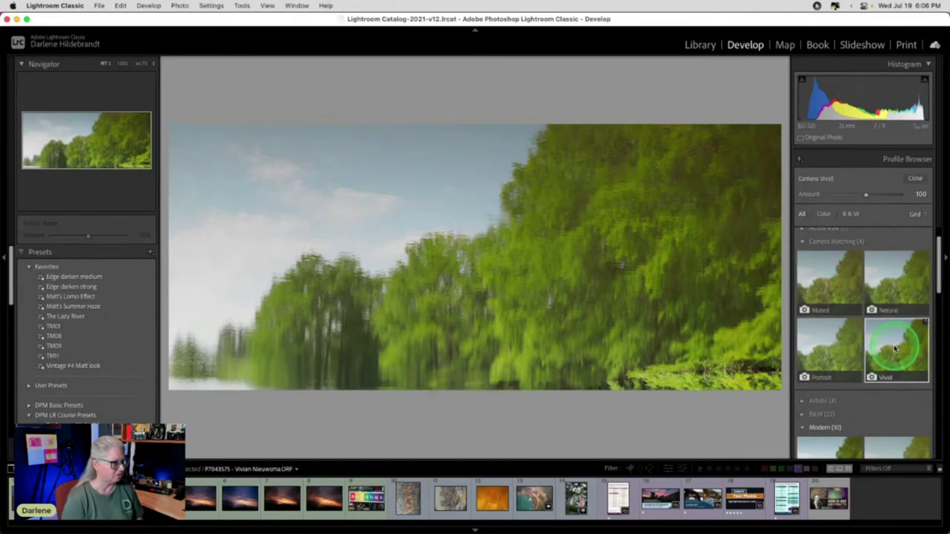
left_click(893, 346)
- Compare Camera Vivid against Modern 01 and settle on the Modern 01 profile
scroll(892, 350, "down", 1)
left_click(806, 408)
left_click(901, 308)
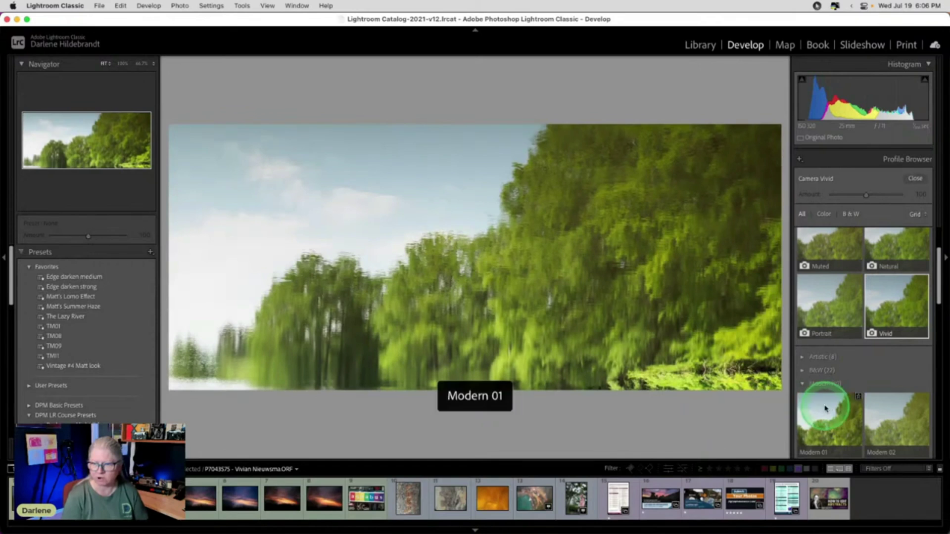
left_click(823, 421)
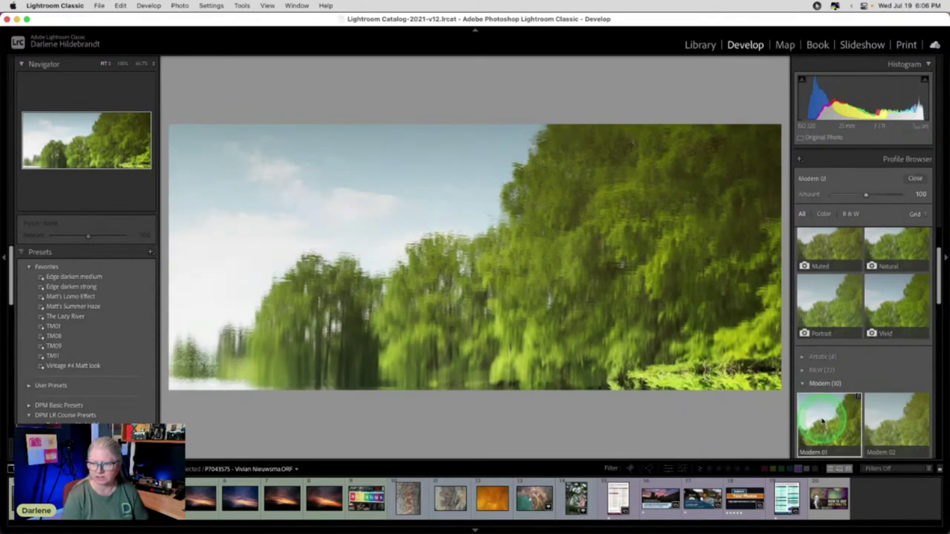
- Close the profile browser and pull Highlights down to -97 while previewing clipping with Alt
left_click(916, 179)
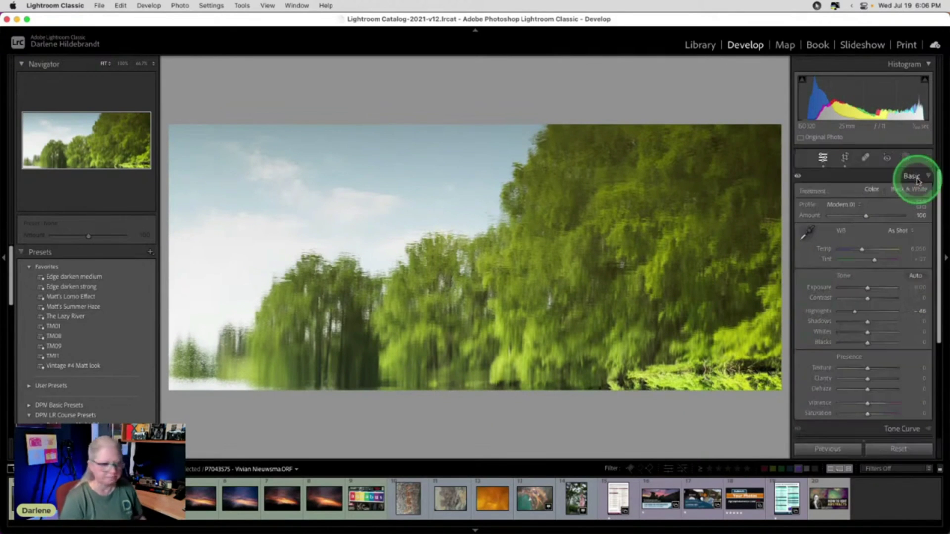
left_click(855, 311)
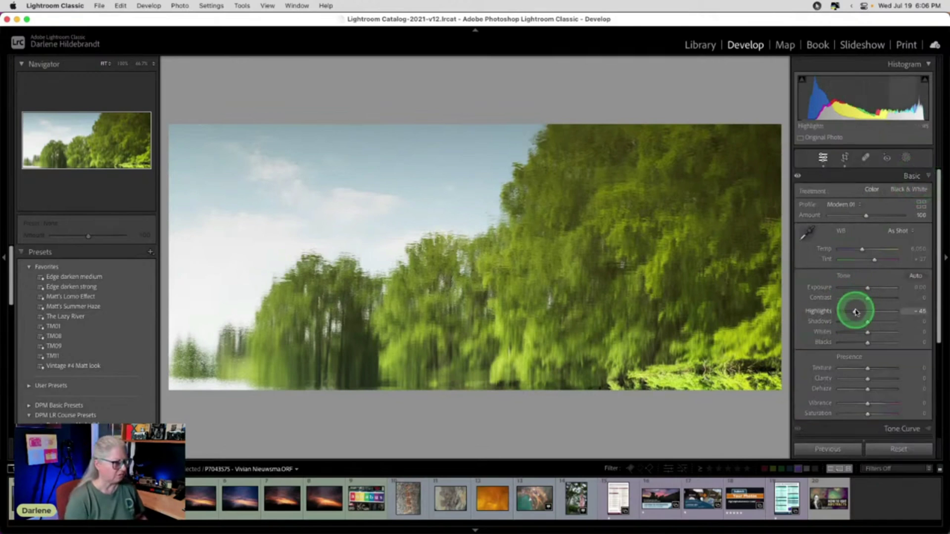
key("alt")
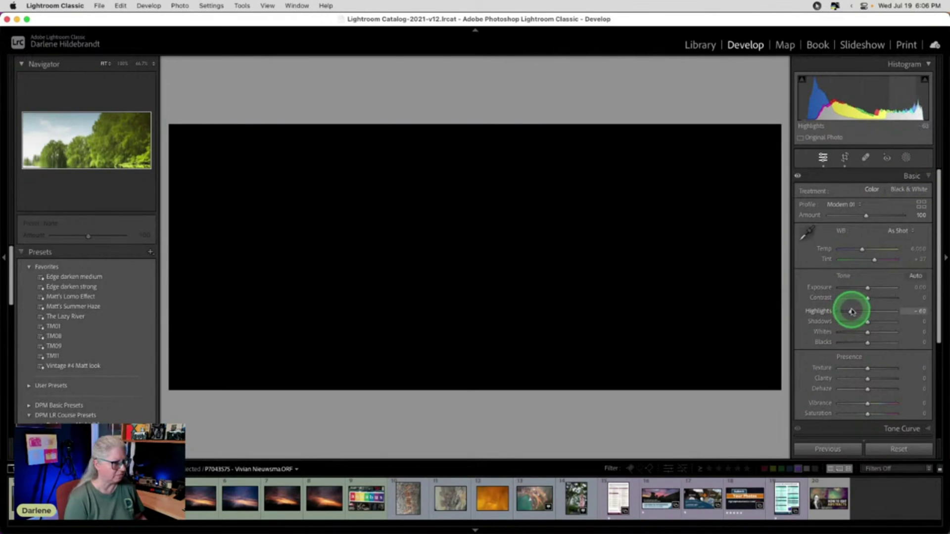
left_click_drag(845, 311, 841, 308)
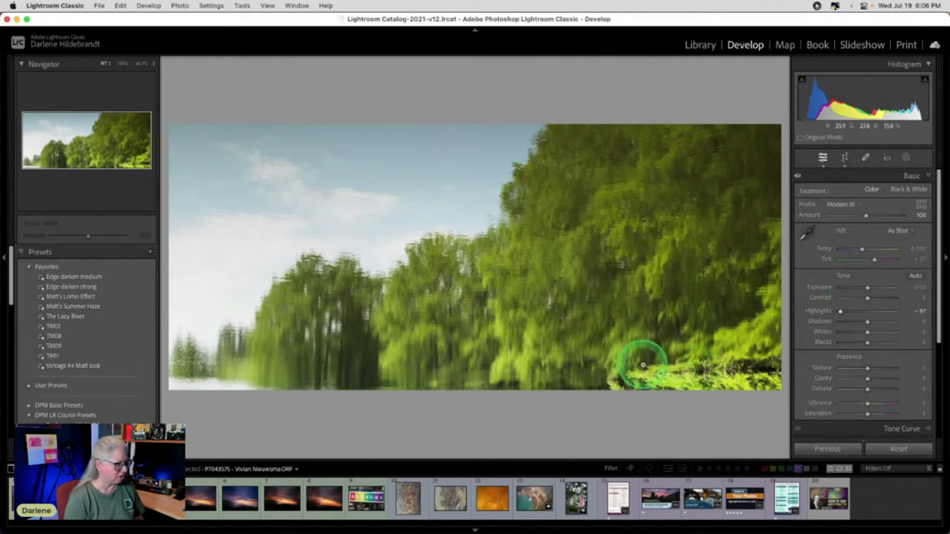
- Apply the Edge darken medium preset and expand the Effects settings
left_click(84, 276)
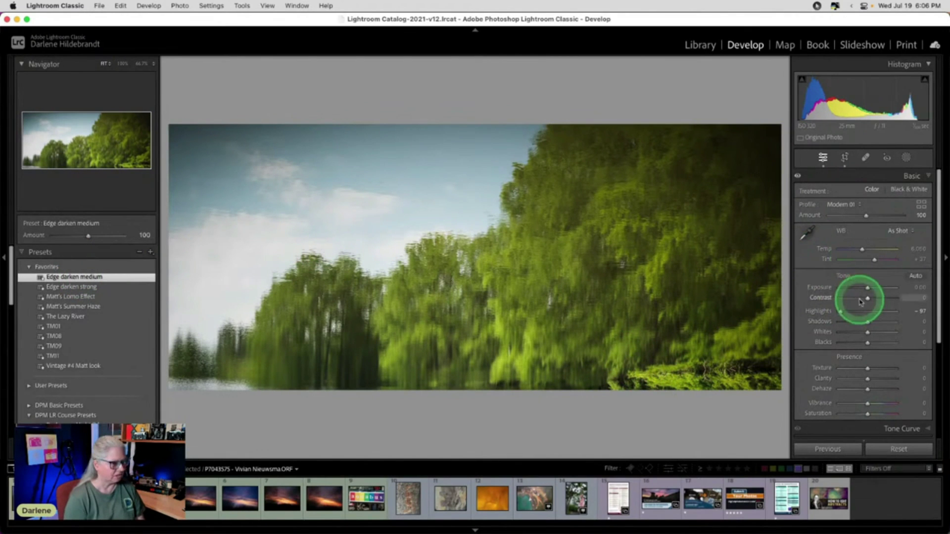
scroll(856, 299, "down", 4)
left_click(890, 392)
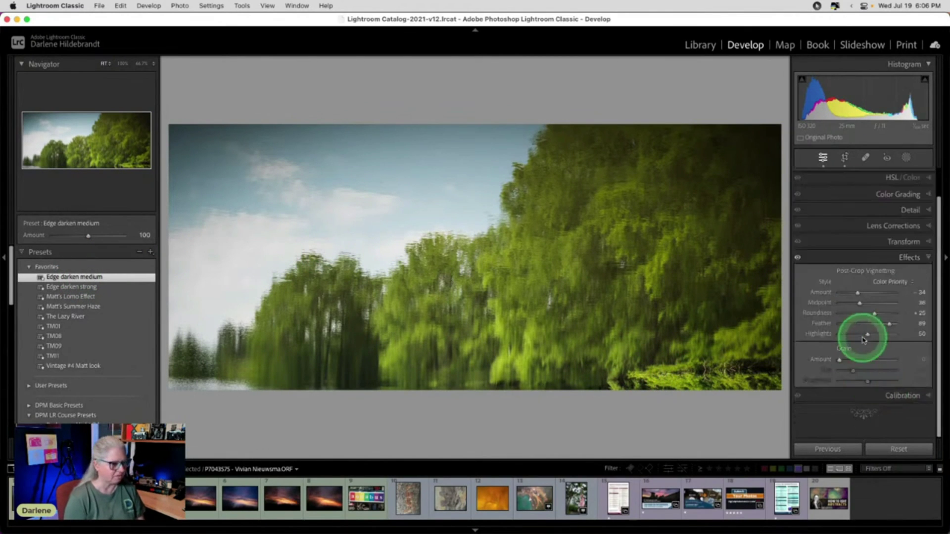
- Set the post-crop vignette to Highlight Priority with Feather 100 and Amount -19
left_click_drag(889, 325, 858, 292)
left_click_drag(880, 322, 896, 325)
left_click(891, 282)
left_click(885, 269)
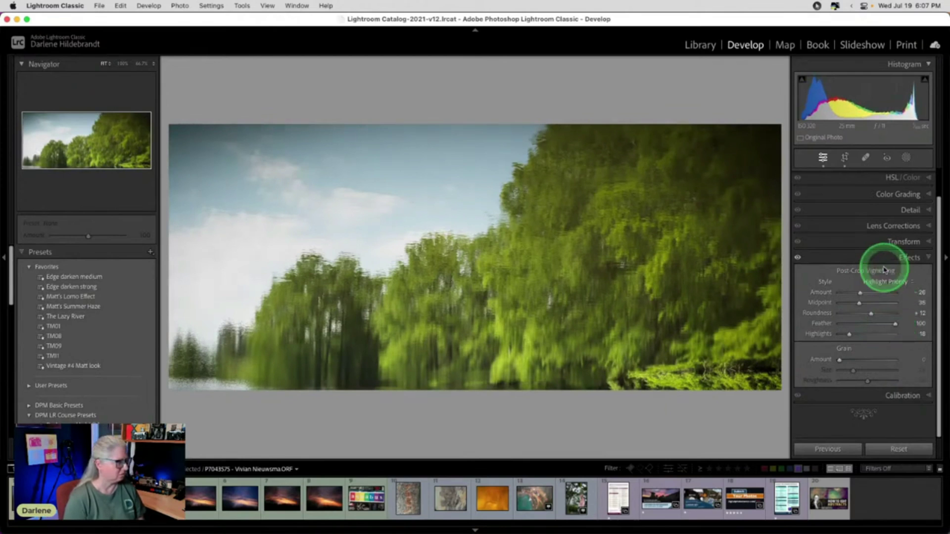
left_click_drag(859, 293, 857, 291)
left_click(872, 336)
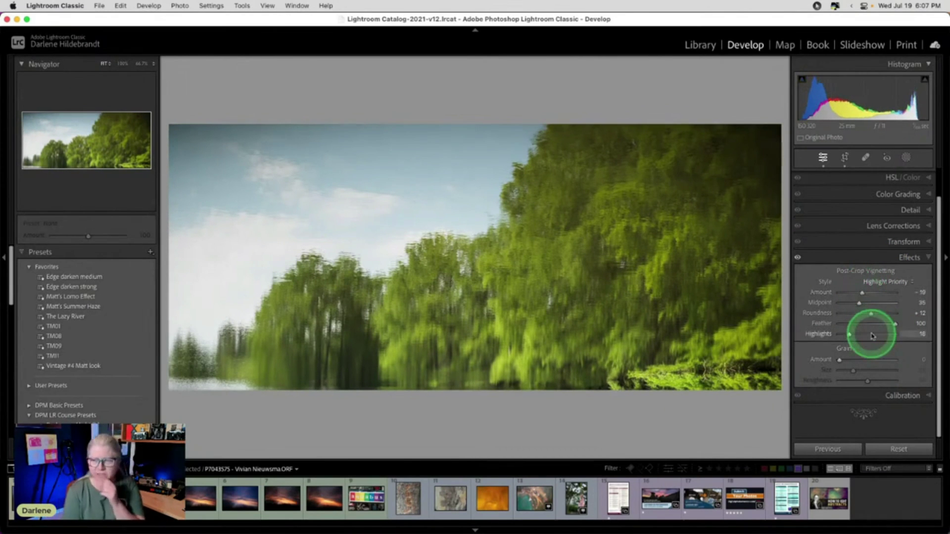
- Tick Enable Profile Corrections and Remove Chromatic Aberration in Lens Corrections, then check the Manual settings
left_click(891, 226)
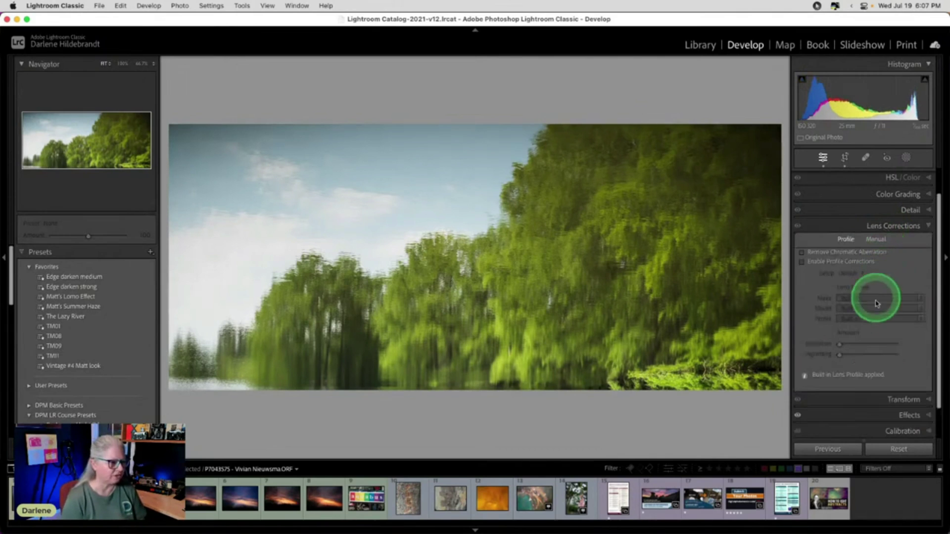
left_click(802, 263)
left_click(802, 252)
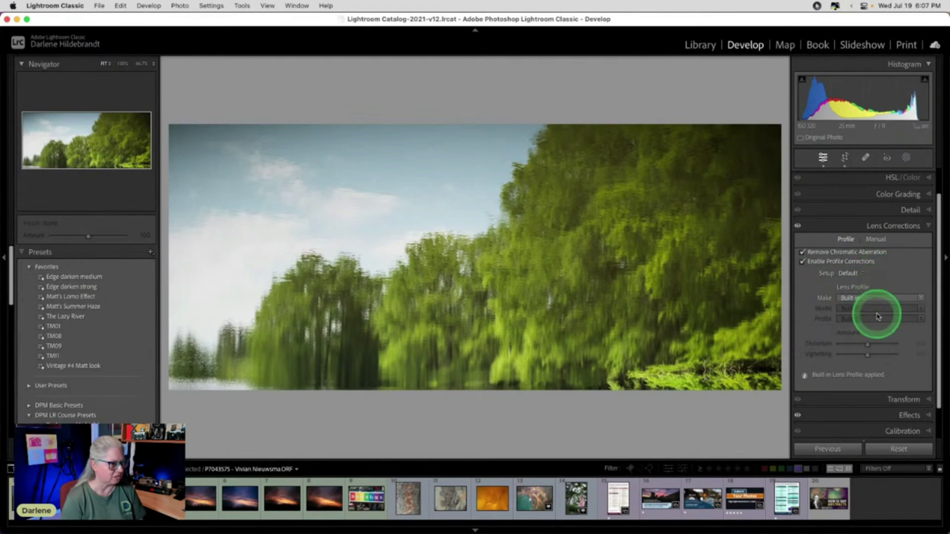
left_click(876, 240)
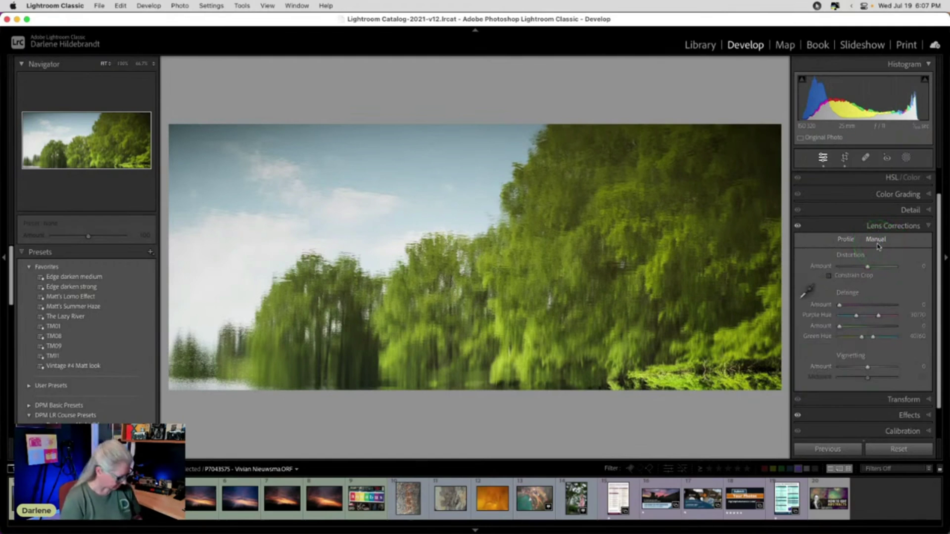
key("e")
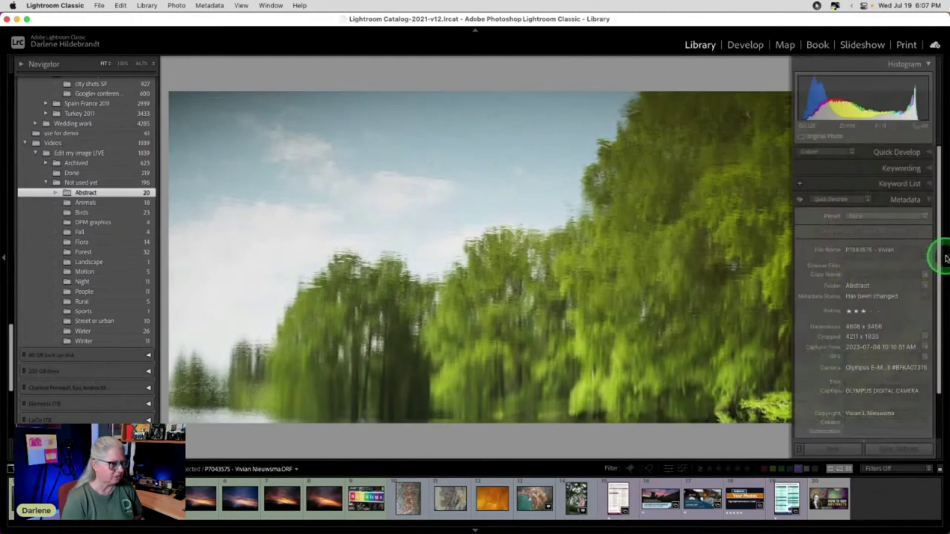
key("d")
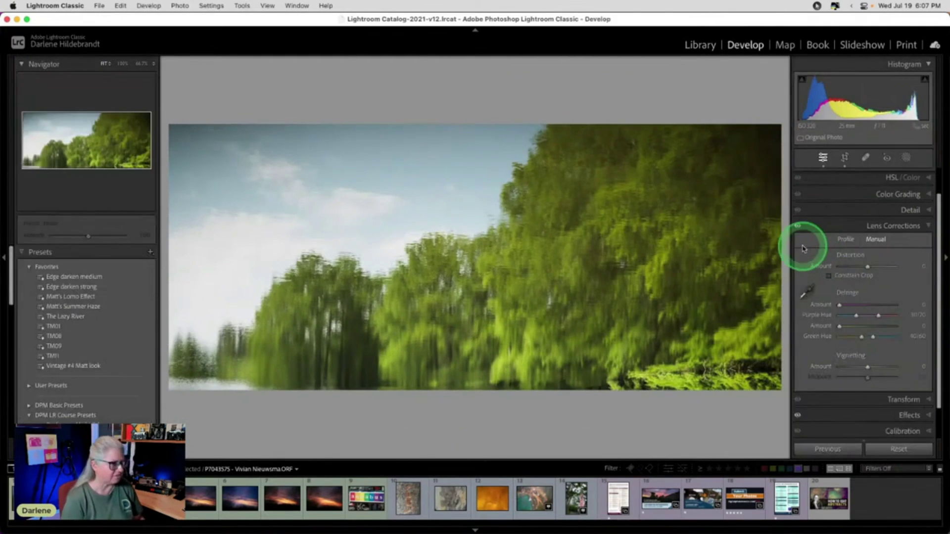
left_click(846, 241)
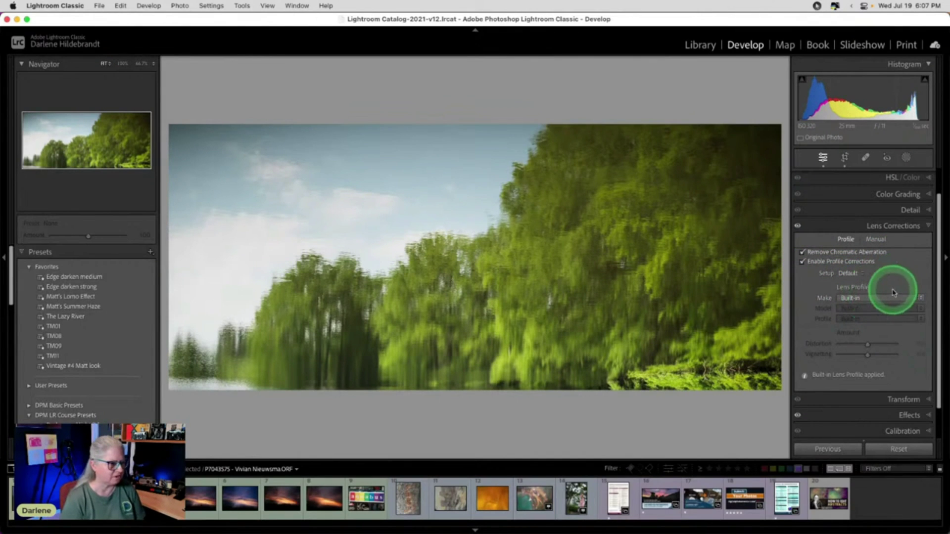
left_click(876, 240)
scroll(859, 292, "down", 3)
- Reset the post-crop vignette Amount to 0
left_click(903, 384)
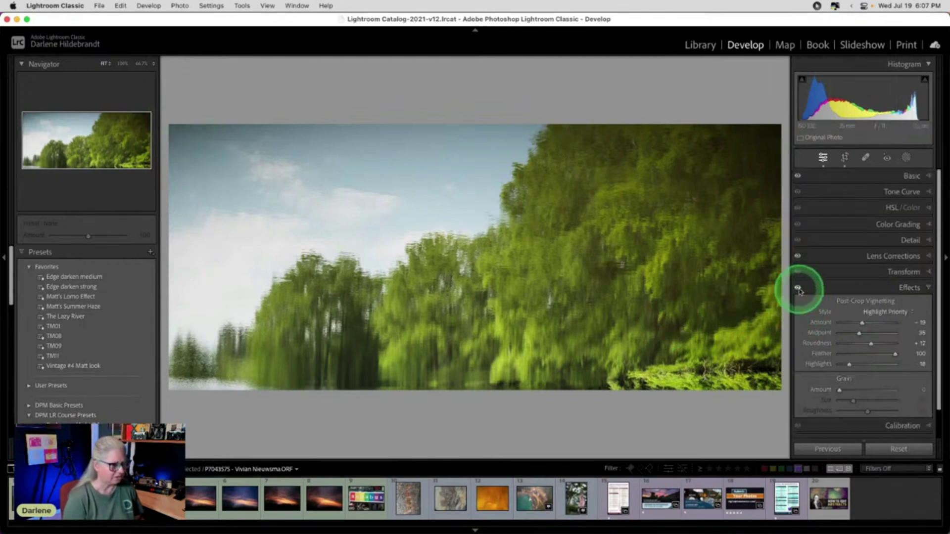
left_click(863, 324)
double_click(862, 325)
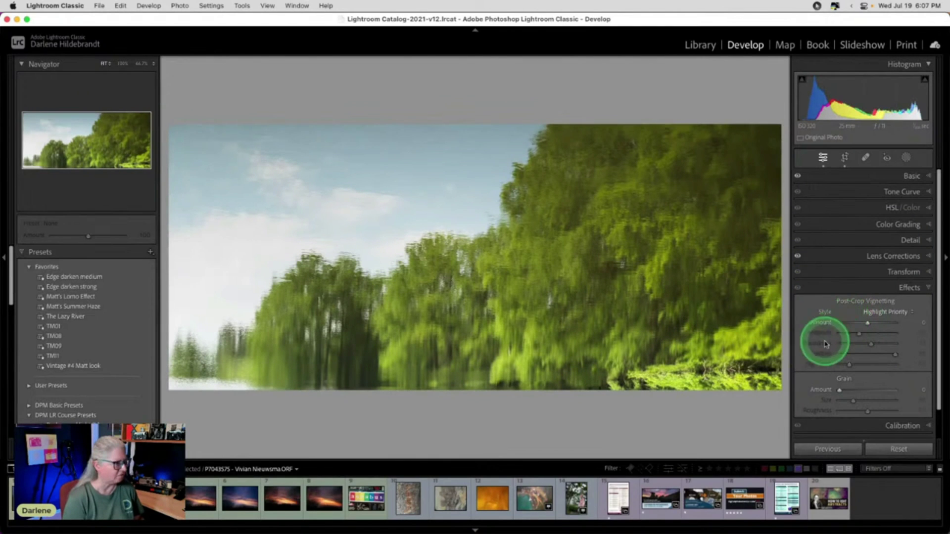
- Try manual Distortion at +37, reset it to 0, and raise lens Vignetting to brighten the corners
left_click(882, 256)
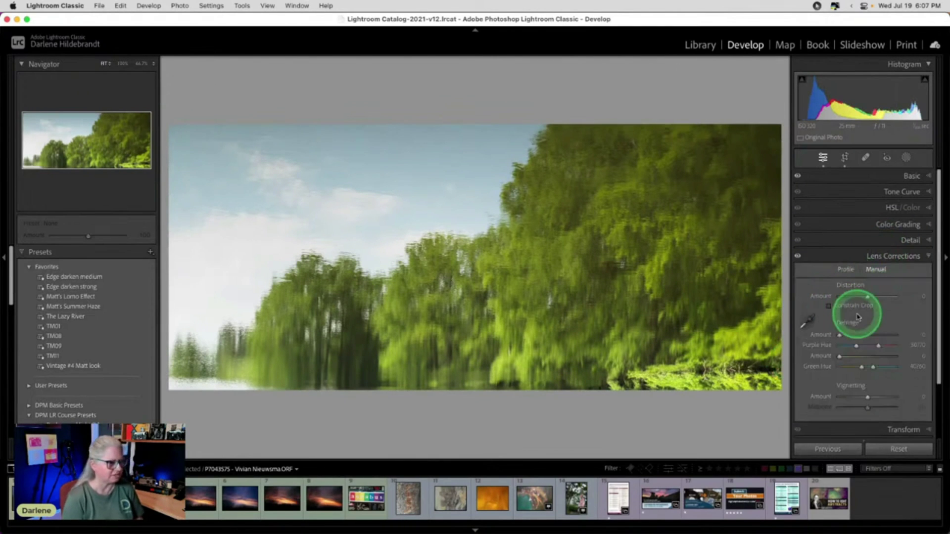
left_click(864, 297)
left_click_drag(868, 297, 879, 297)
double_click(879, 297)
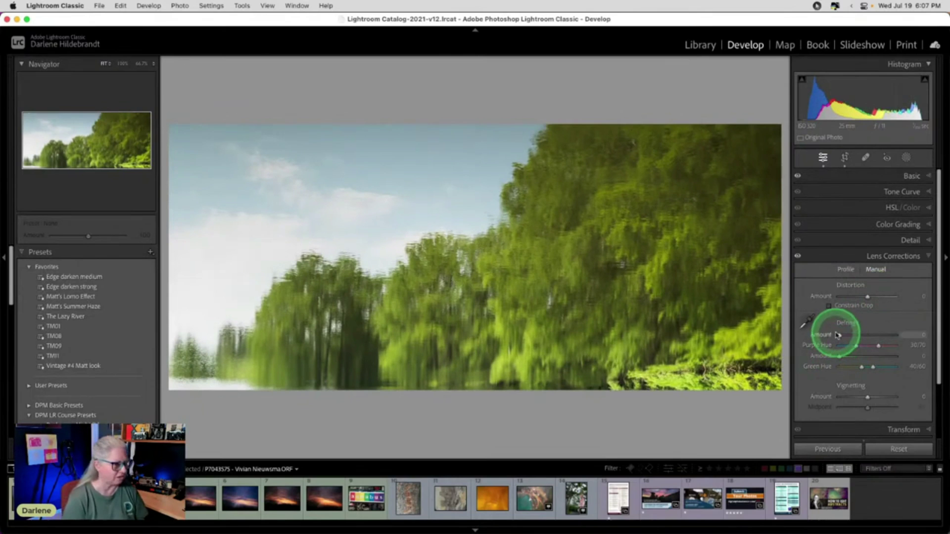
left_click_drag(866, 396, 844, 401)
- Darken the edges again with a negative post-crop vignette Amount
scroll(865, 255, "down", 3)
left_click(879, 379)
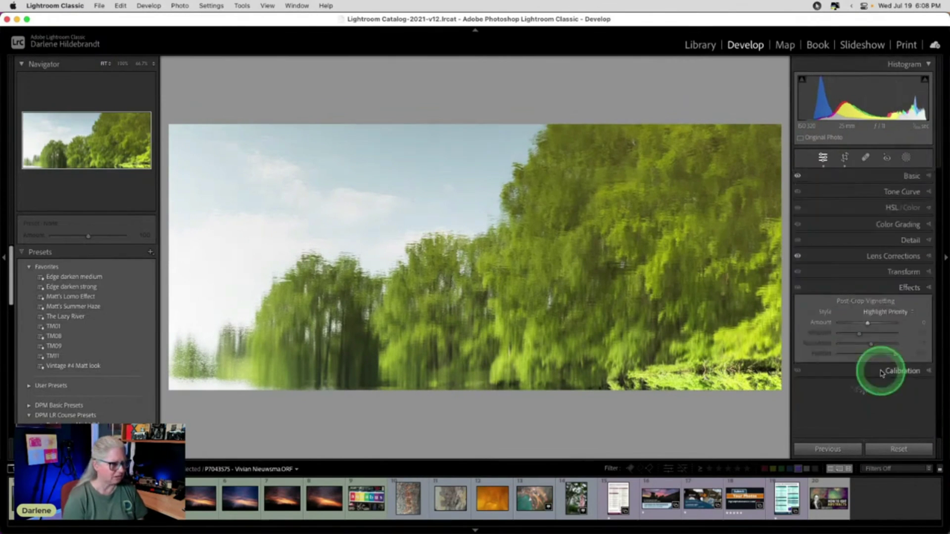
mouse_move(860, 323)
left_mouse_down()
mouse_move(849, 336)
mouse_move(828, 332)
mouse_move(861, 333)
mouse_move(865, 324)
left_mouse_up()
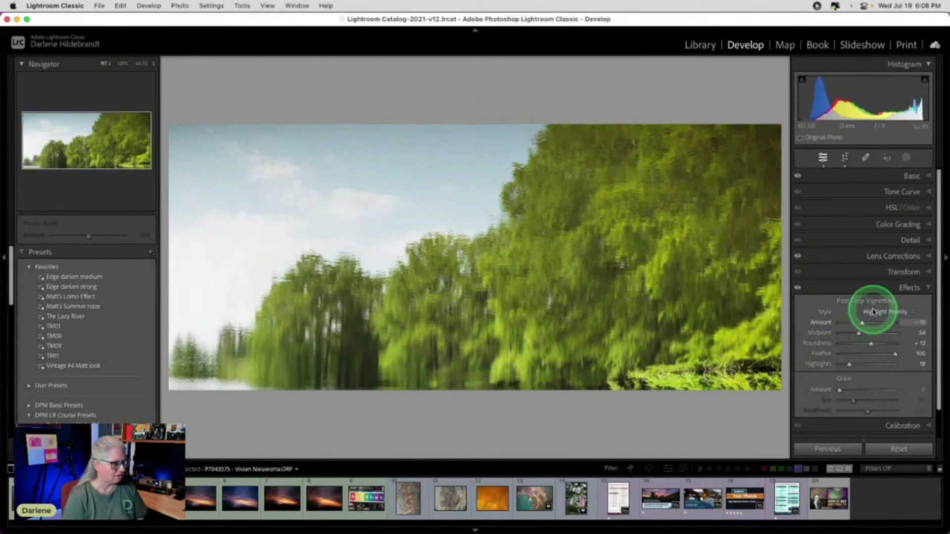
- Lower Exposure to -0.30 in the Basic panel
left_click(912, 177)
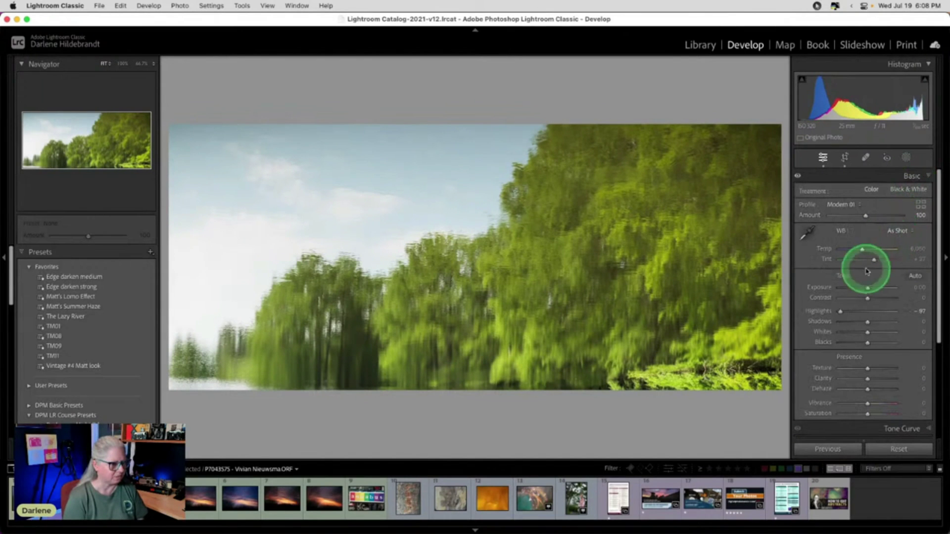
left_click_drag(867, 289, 840, 309)
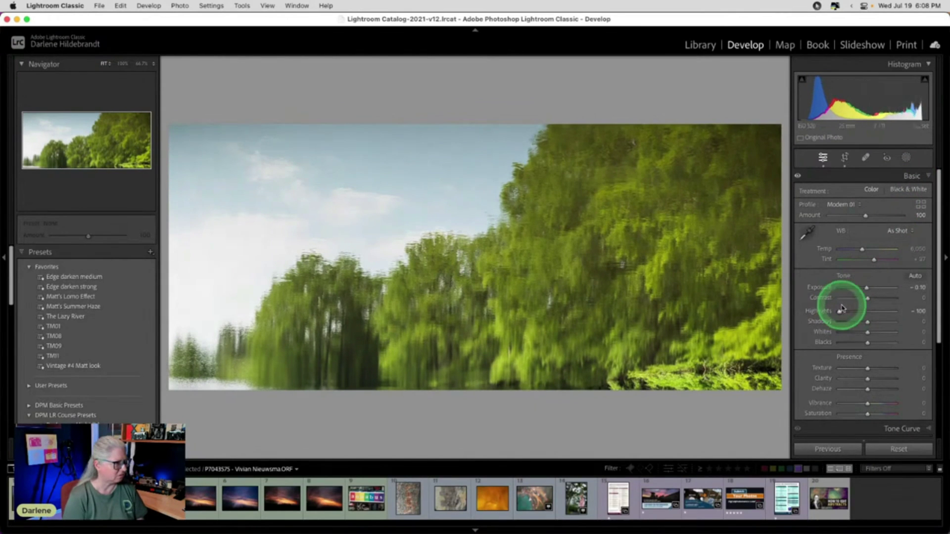
scroll(847, 310, "down", 3)
scroll(876, 403, "down", 3)
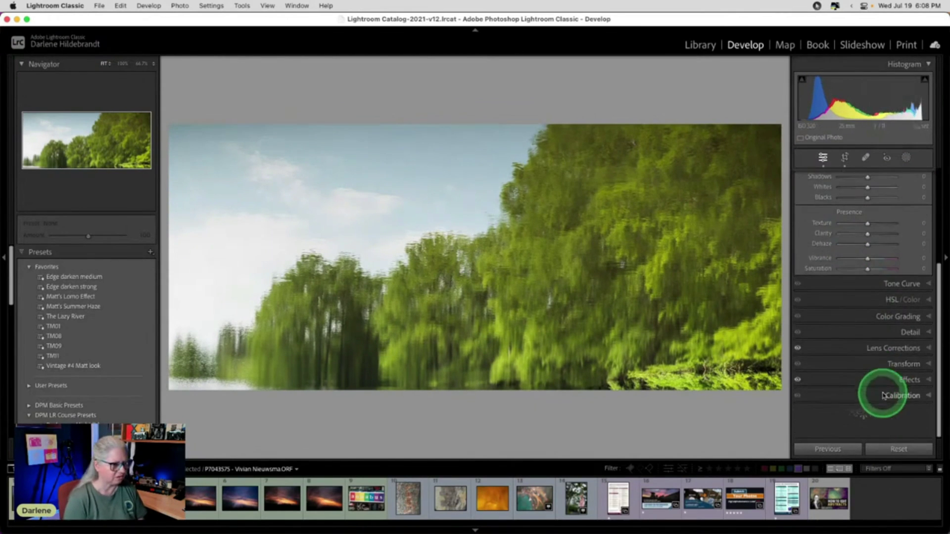
- Switch the post-crop vignette to Color Priority at about -13, then bring up the new-mask options
left_click(886, 388)
left_click_drag(862, 325, 865, 324)
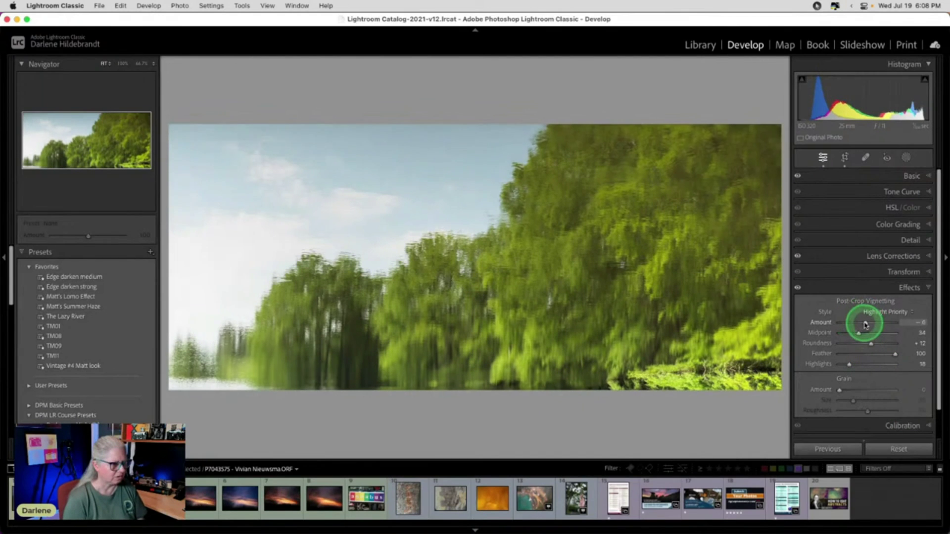
left_click(886, 312)
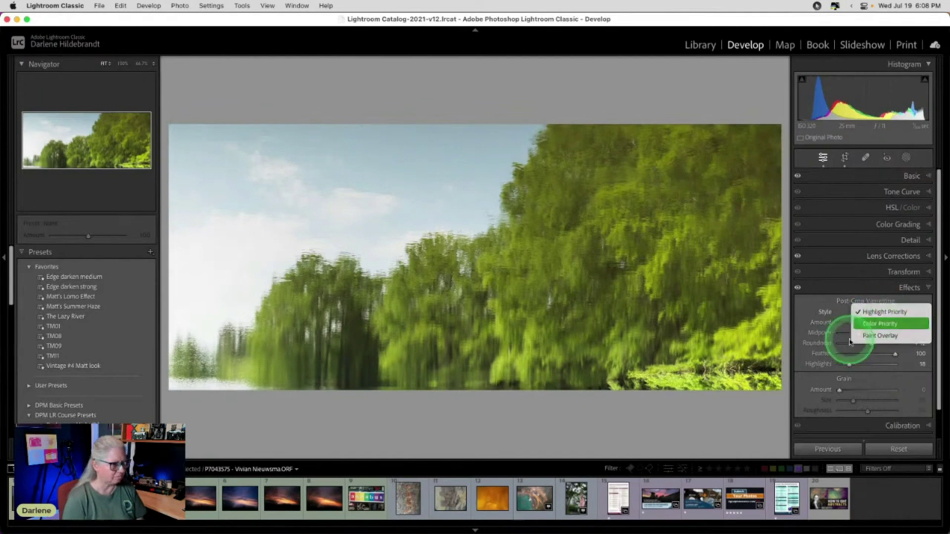
left_click(866, 325)
mouse_move(865, 324)
left_mouse_down()
mouse_move(823, 331)
mouse_move(853, 334)
left_mouse_up()
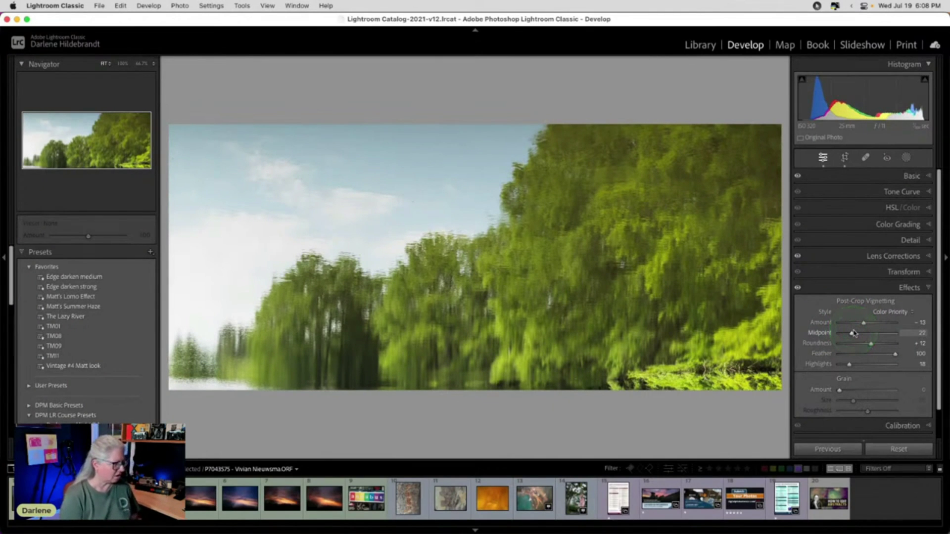
left_click(906, 157)
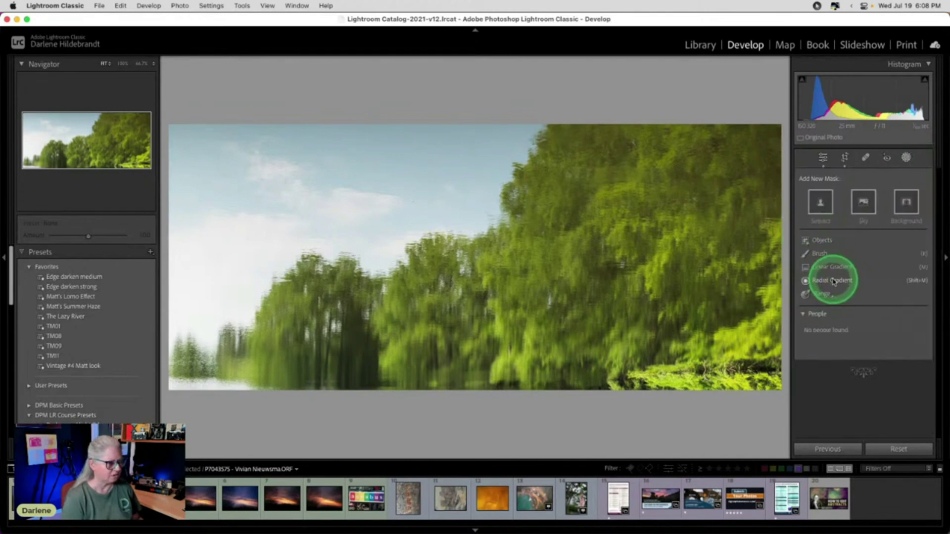
- Draw a radial gradient ellipse over the trees, shift it toward the centre, and invert it
left_click(833, 281)
left_click_drag(611, 197, 866, 349)
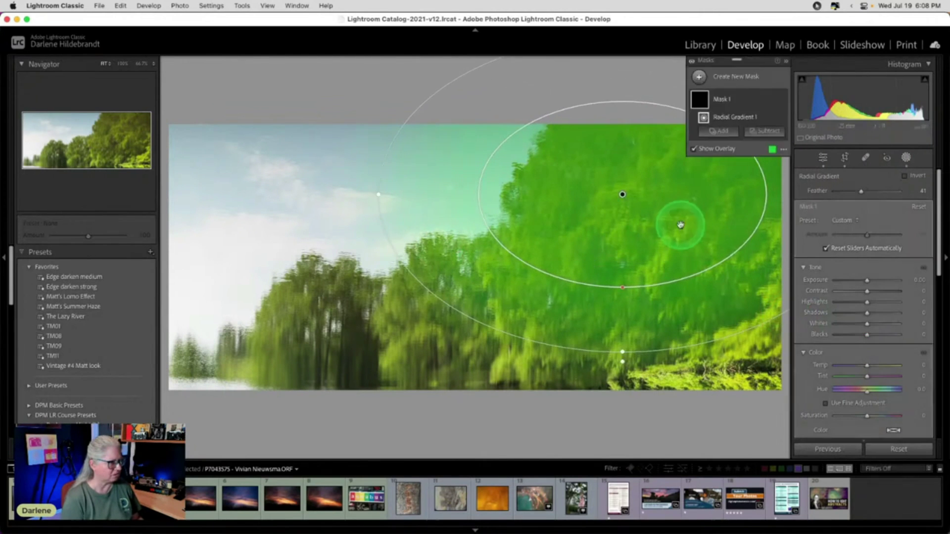
left_click_drag(679, 228, 608, 246)
left_click(906, 176)
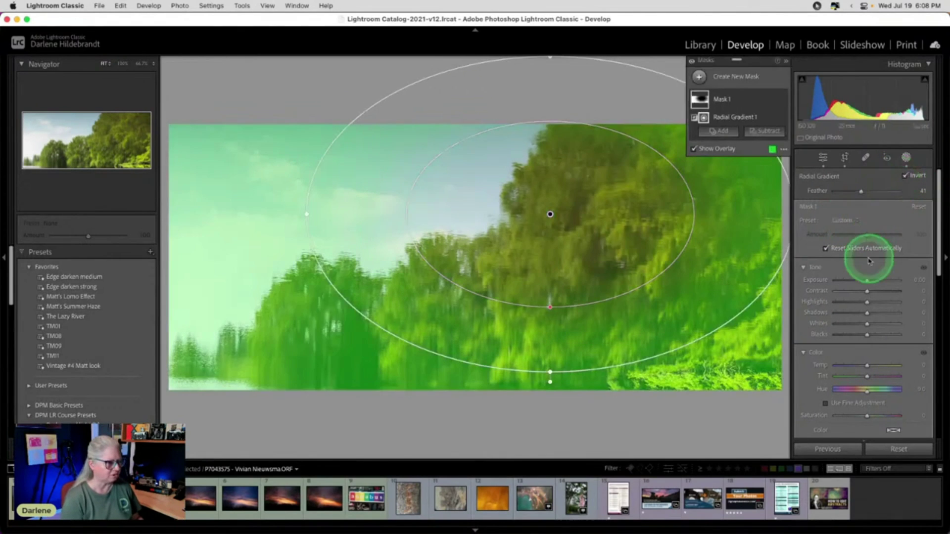
- Darken outside the ellipse: lower Exposure, Highlights to -27, reduce Clarity, Blacks to -19
left_click_drag(860, 301, 853, 282)
scroll(854, 283, "down", 5)
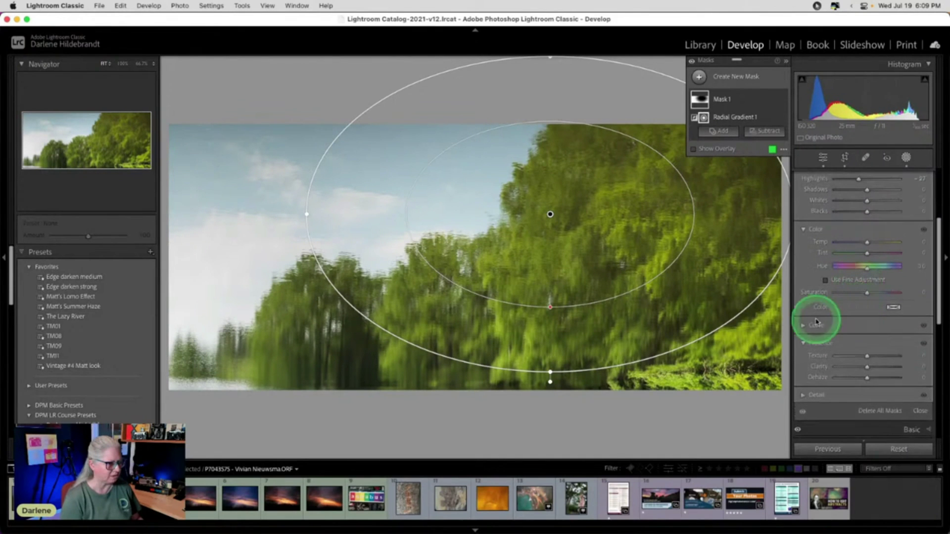
mouse_move(867, 368)
left_mouse_down()
mouse_move(856, 378)
mouse_move(850, 367)
left_mouse_up()
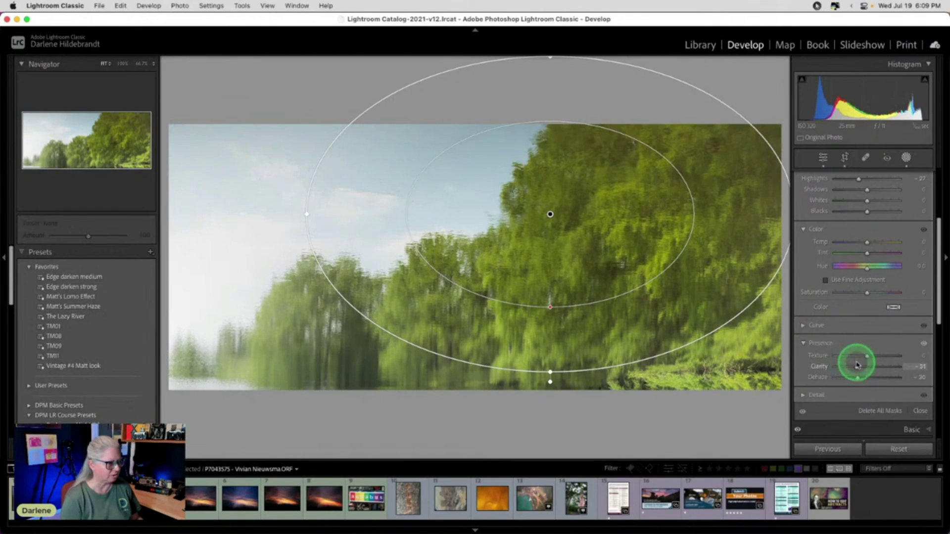
left_click_drag(856, 365, 855, 365)
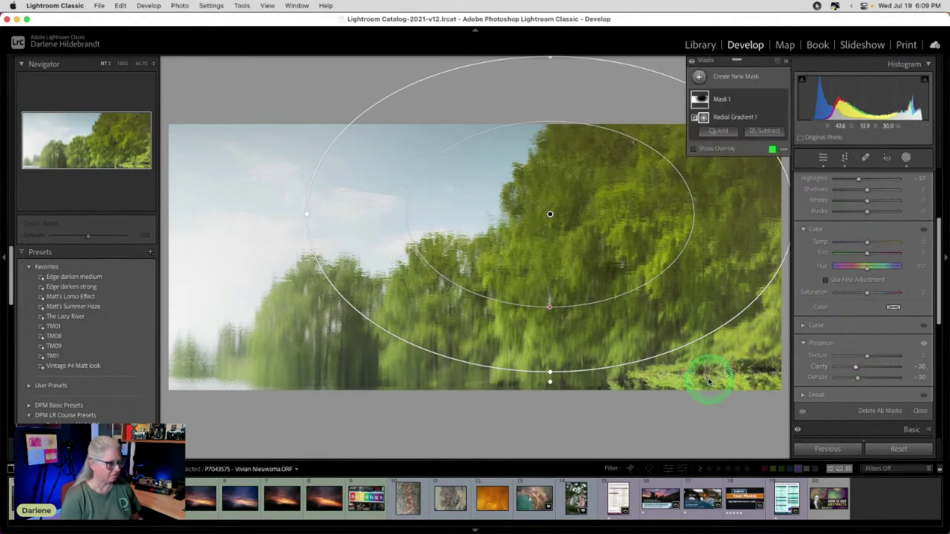
scroll(834, 304, "up", 5)
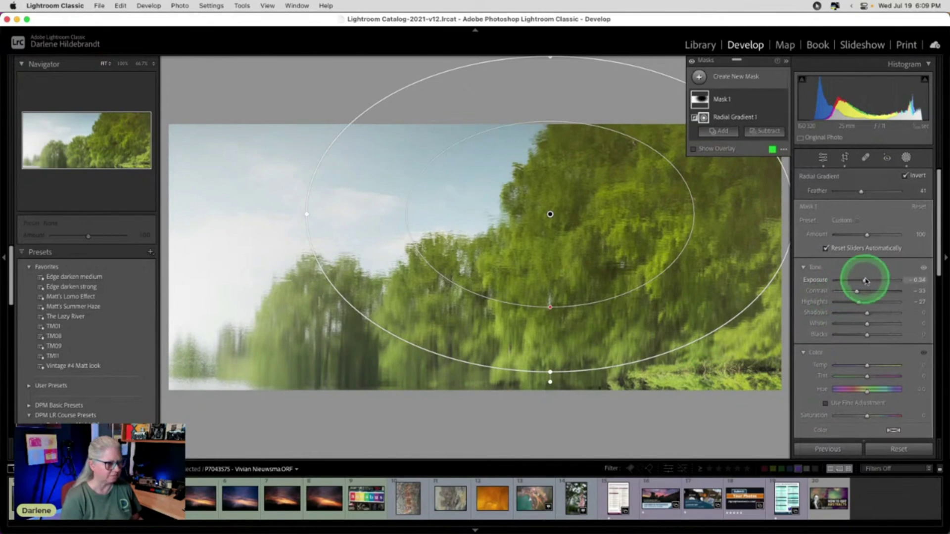
left_click_drag(864, 280, 862, 279)
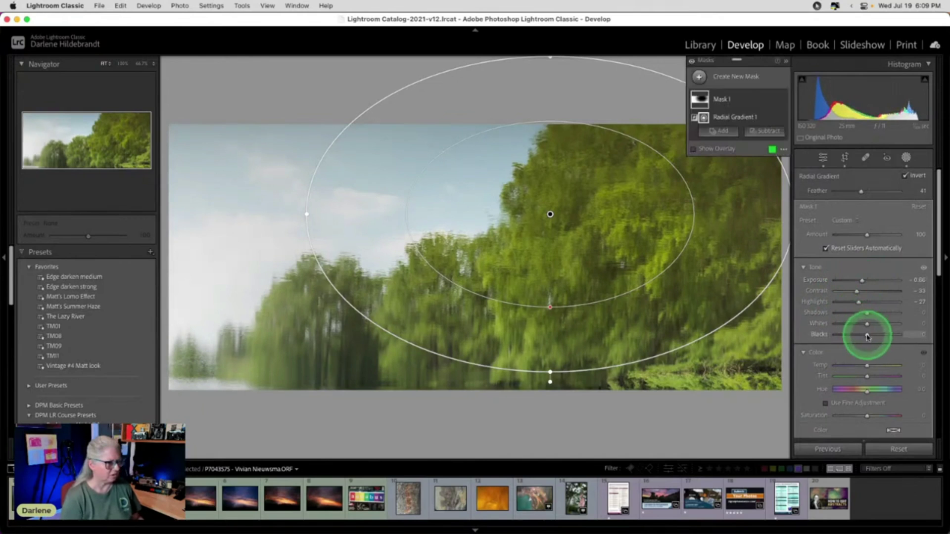
mouse_move(864, 334)
left_mouse_down()
mouse_move(869, 322)
mouse_move(884, 323)
mouse_move(873, 322)
left_mouse_up()
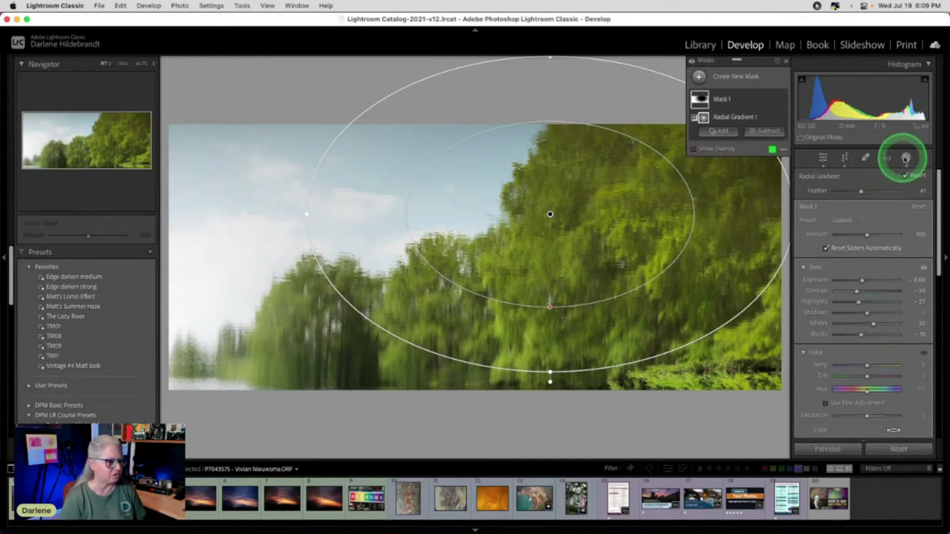
- Add a Select Sky mask with Exposure -0.17 and Highlights -40, then exit masking
left_click(699, 77)
left_click(757, 116)
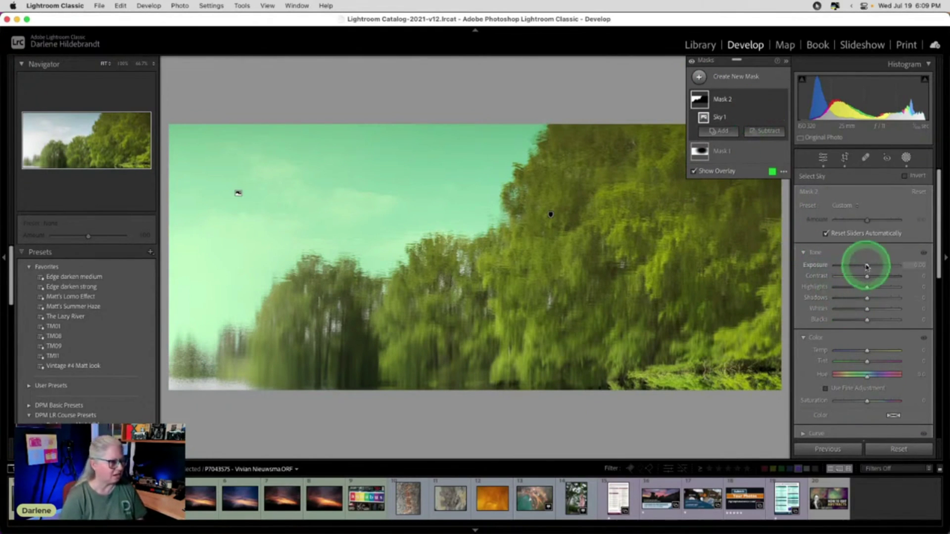
left_click_drag(865, 265, 847, 287)
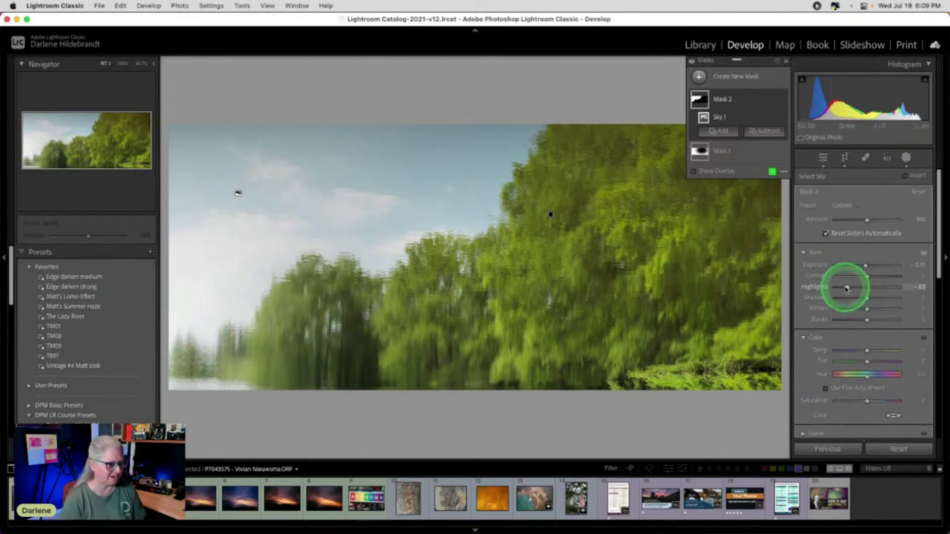
left_click_drag(846, 287, 853, 288)
left_click(907, 157)
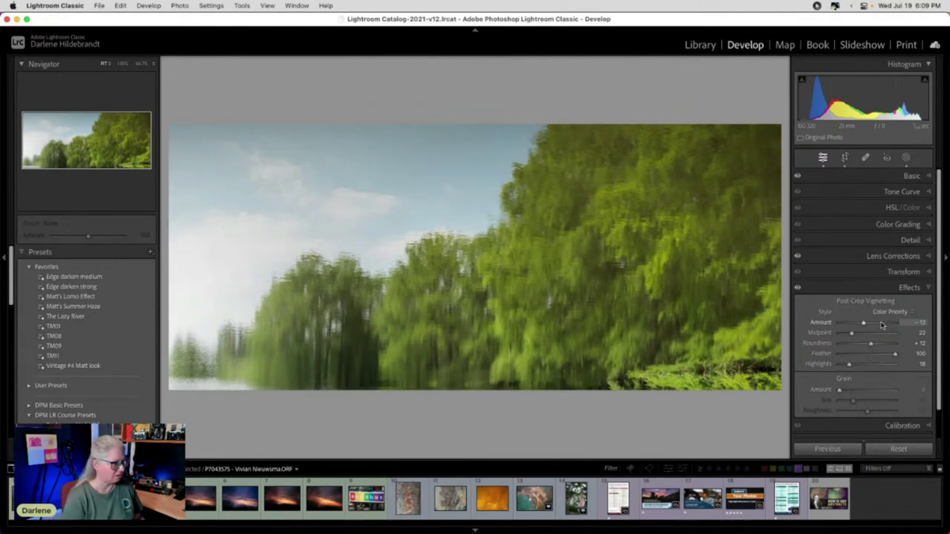
- In HSL Luminance, lower Blue and raise Green and Yellow to brighten the foliage
scroll(883, 325, "down", 1)
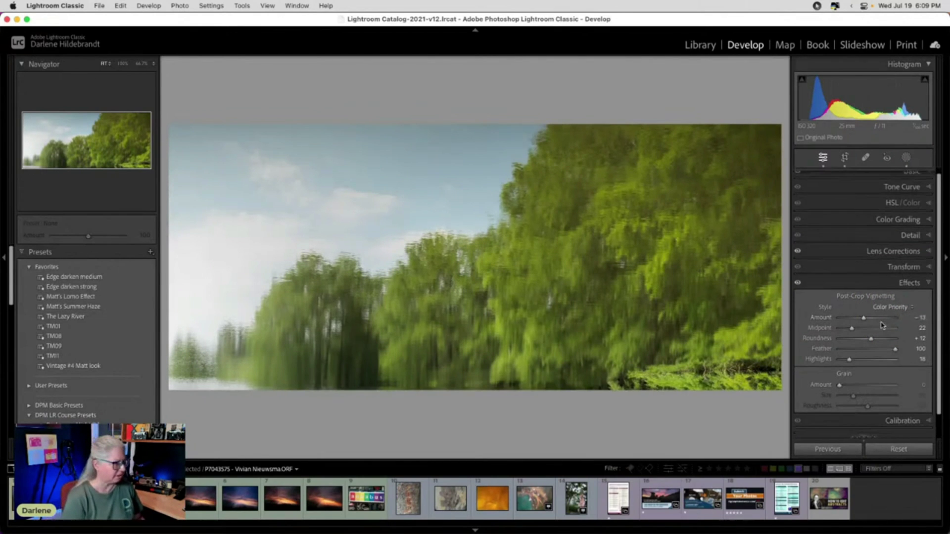
left_click(882, 203)
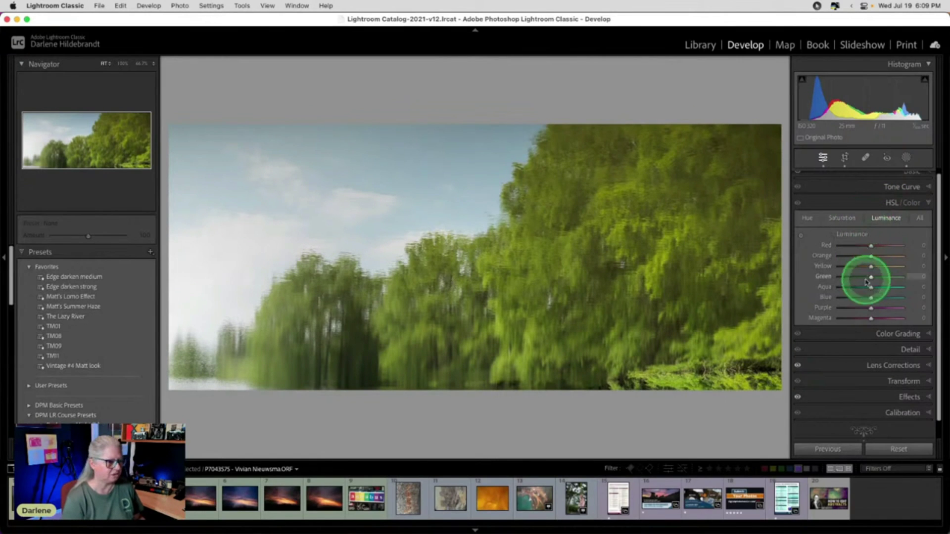
left_click_drag(871, 299, 879, 277)
left_click_drag(871, 266, 882, 267)
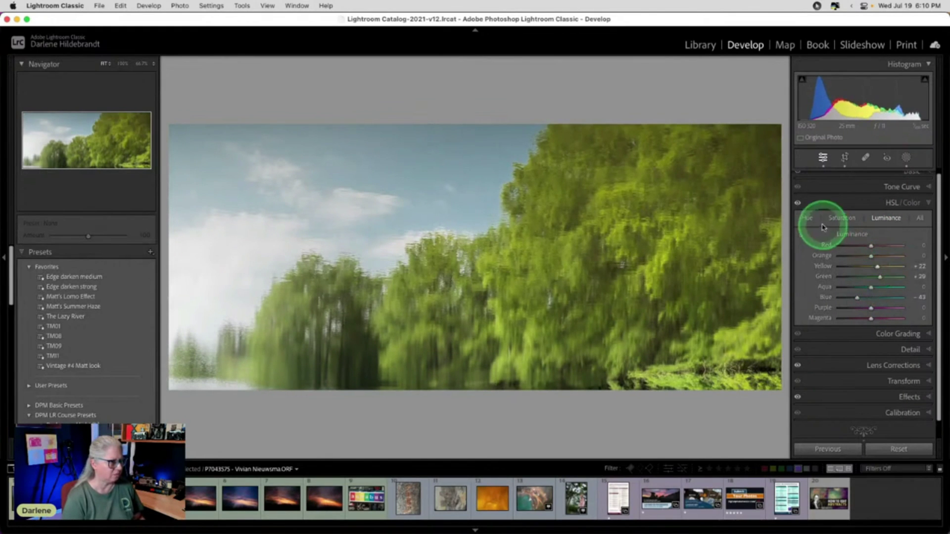
- Try Blue and Green hue shifts, then reset all HSL Hue values to 0
left_click(808, 219)
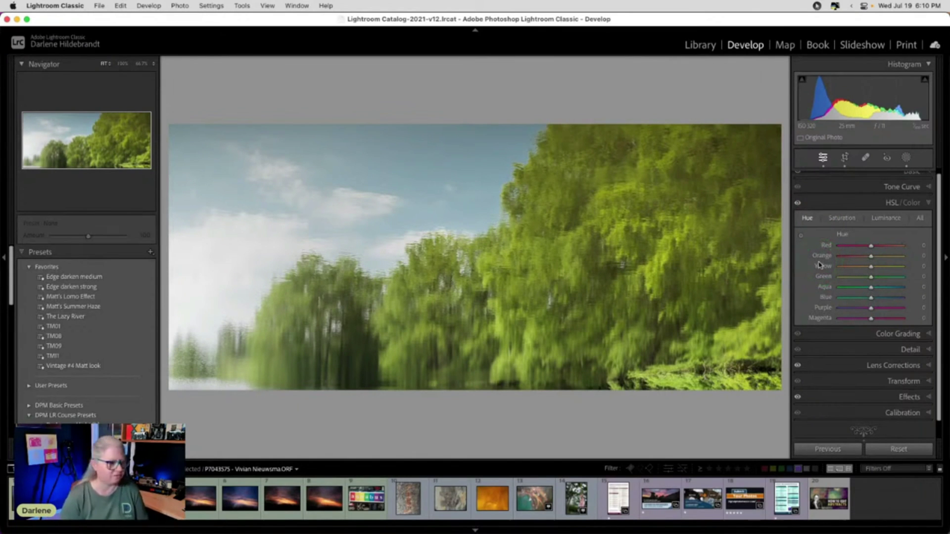
mouse_move(861, 294)
left_mouse_down()
mouse_move(897, 298)
mouse_move(849, 297)
left_mouse_up()
mouse_move(871, 276)
left_mouse_down()
mouse_move(859, 269)
mouse_move(886, 273)
mouse_move(855, 276)
mouse_move(886, 265)
mouse_move(857, 265)
left_mouse_up()
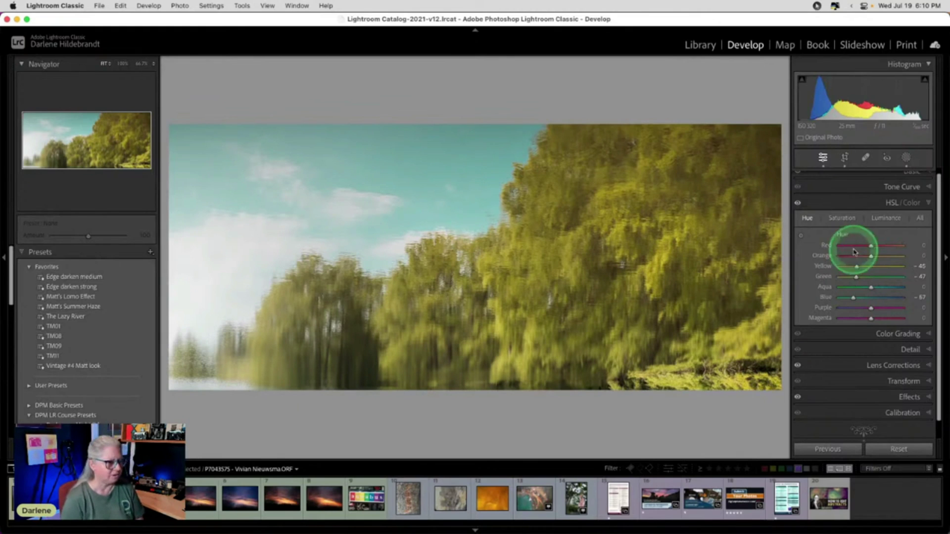
double_click(843, 234)
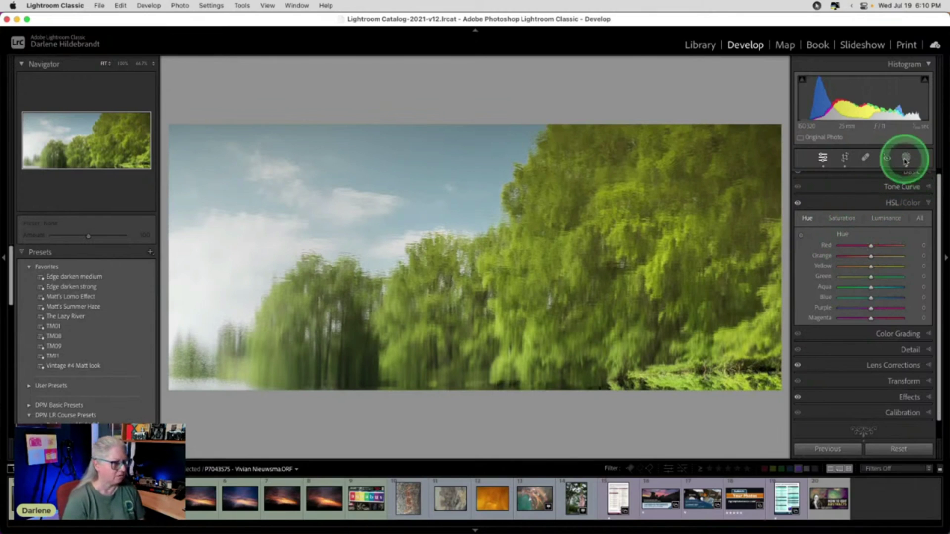
- Add a linear gradient mask drawn from the lower left toward the upper right
left_click(906, 158)
left_click(699, 77)
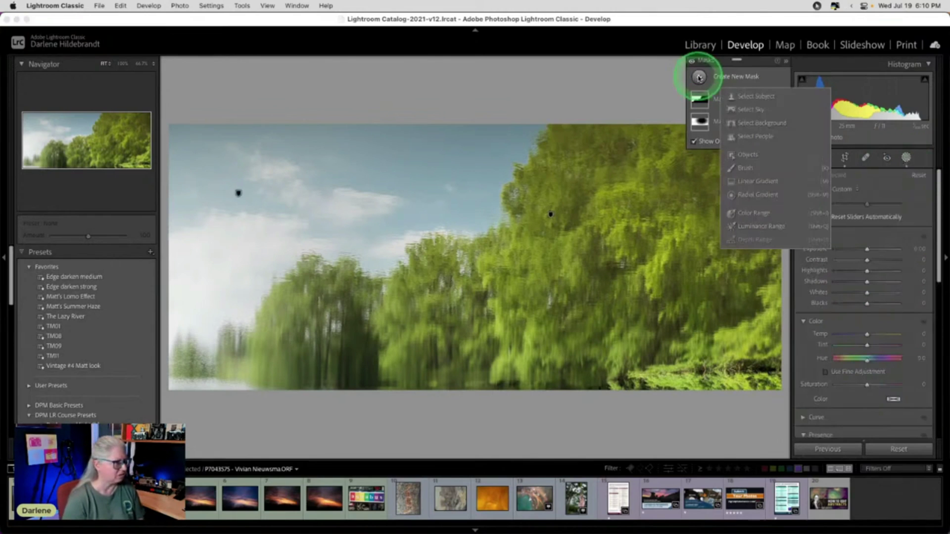
key("Escape")
key("m")
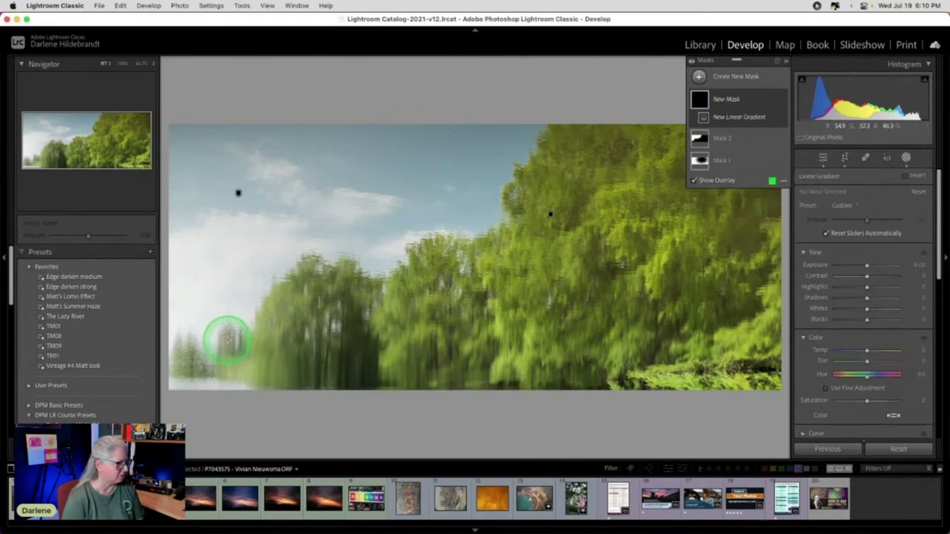
left_click_drag(229, 335, 409, 183)
- Give the gradient darker exposure, Highlights -82, cooler temperature, lifted shadows and brighter whites
left_click(868, 267)
left_click_drag(867, 267, 842, 286)
left_click_drag(867, 350, 864, 351)
left_click_drag(867, 298, 889, 297)
left_click_drag(867, 309, 872, 310)
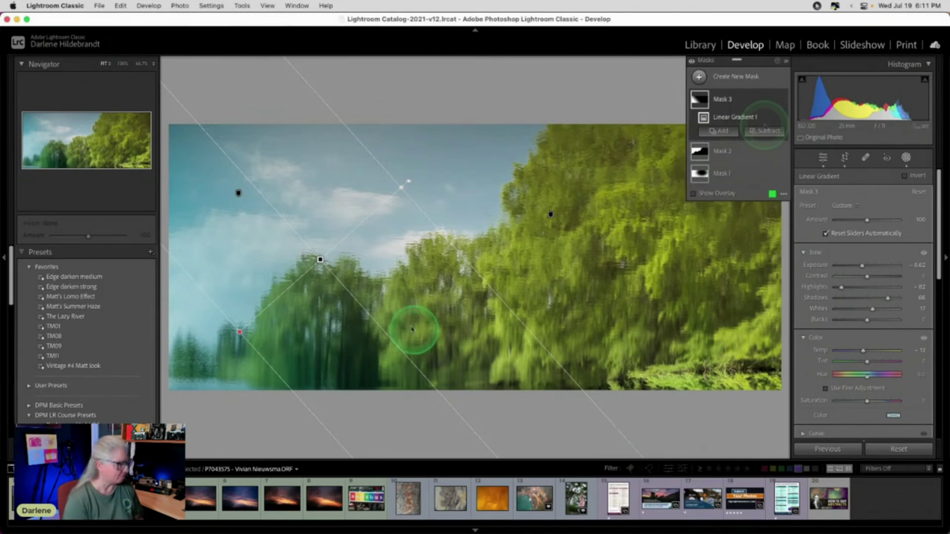
- Tint the gradient pale teal, then move it toward the lower left and rotate it shallower
left_click(890, 417)
left_click(755, 442)
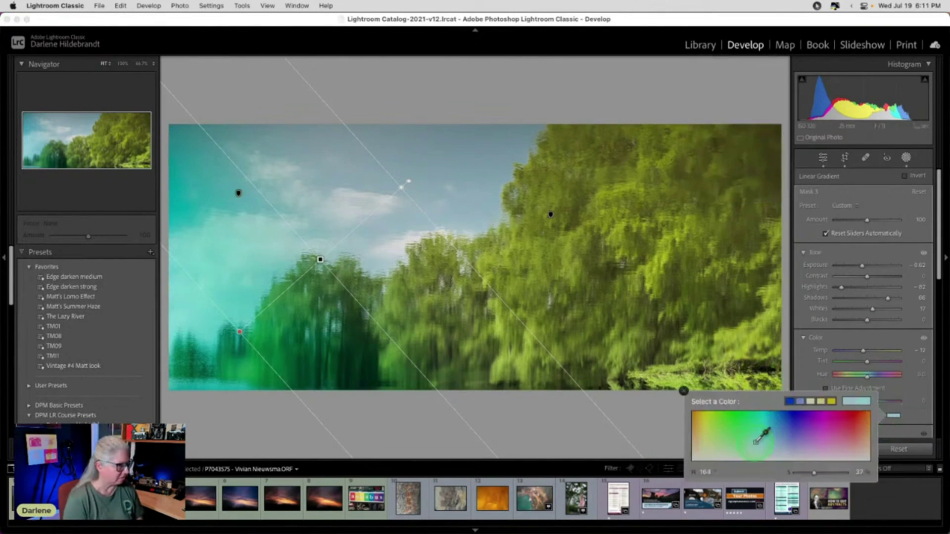
mouse_move(748, 441)
left_mouse_down()
mouse_move(748, 432)
mouse_move(750, 446)
left_mouse_up()
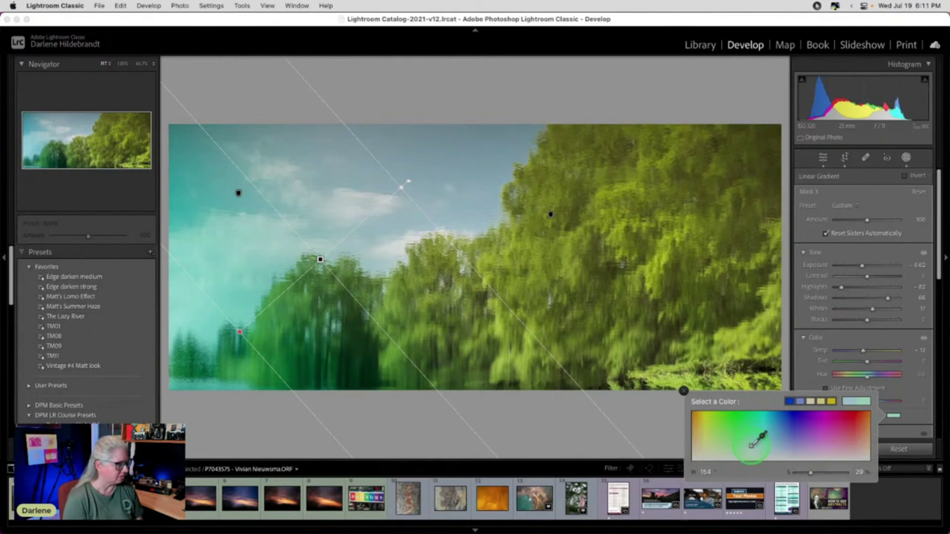
left_click(300, 276)
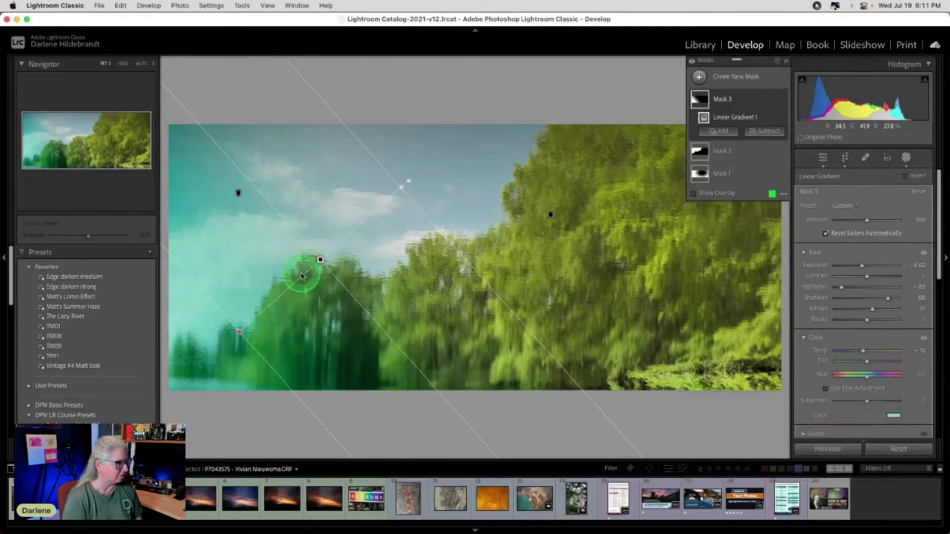
left_click_drag(319, 261, 283, 280)
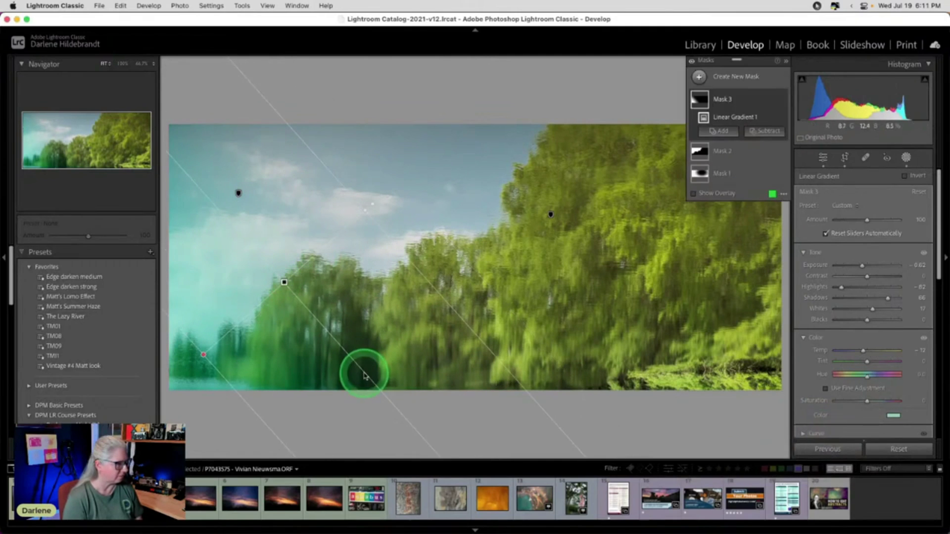
left_click_drag(366, 376, 448, 335)
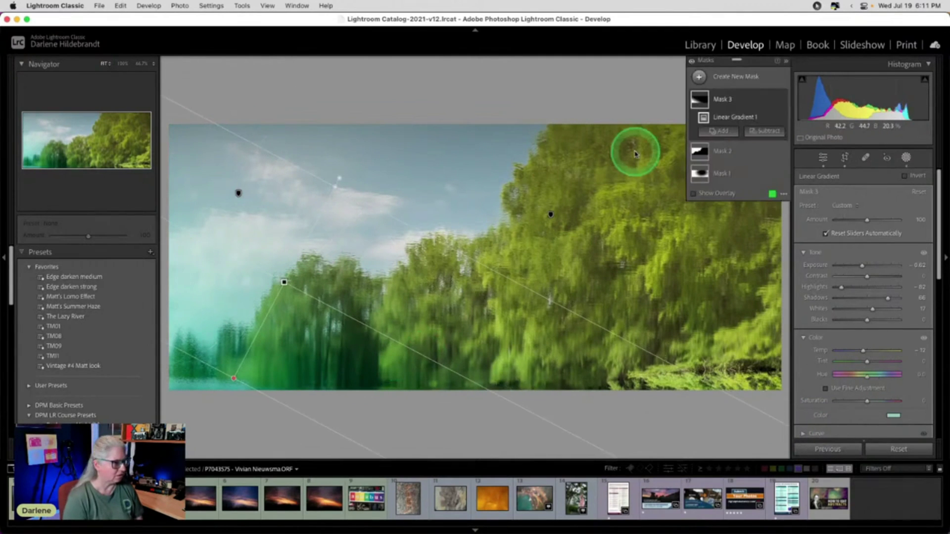
- Draw a new radial gradient mask over the trees on the right
left_click(698, 78)
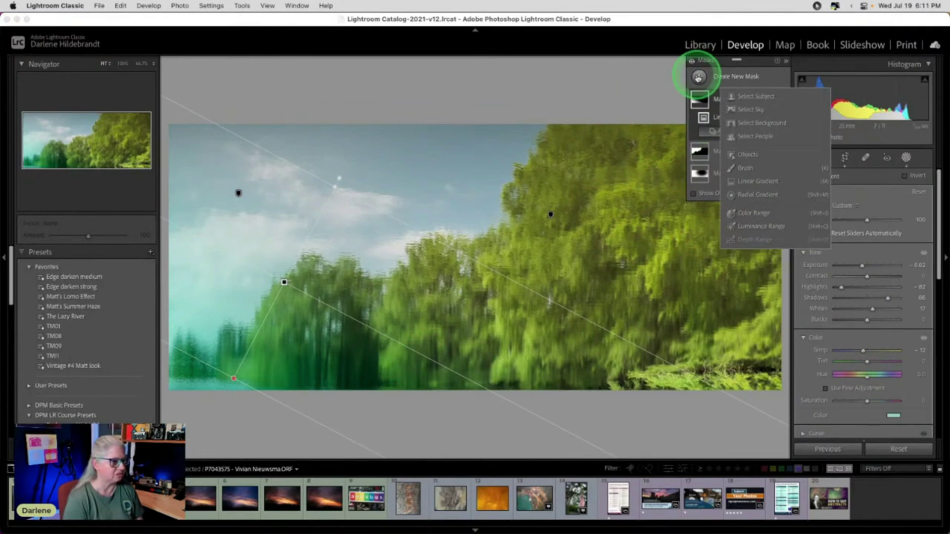
left_click(748, 195)
left_click_drag(639, 192, 785, 297)
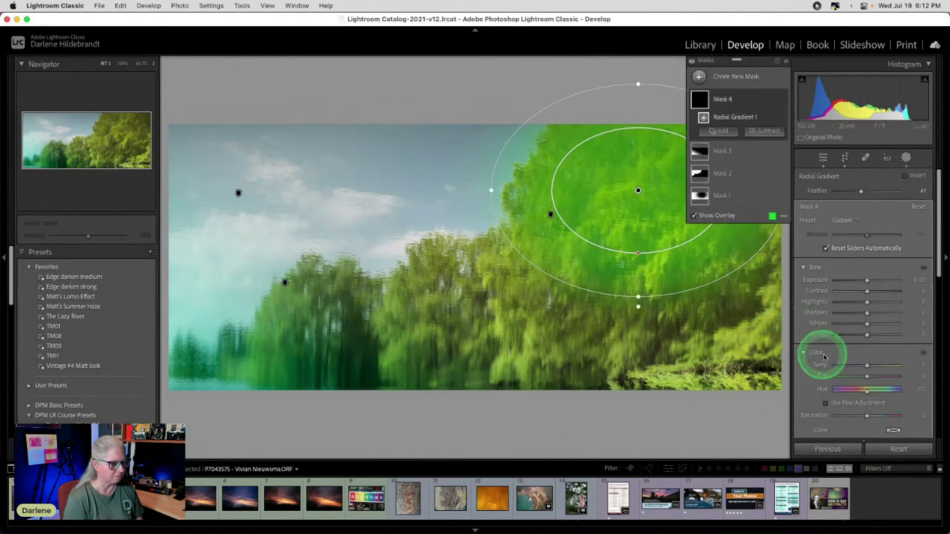
- Tint the radial mask red-orange, set Feather to 83, reposition it, and close masking
left_click(893, 430)
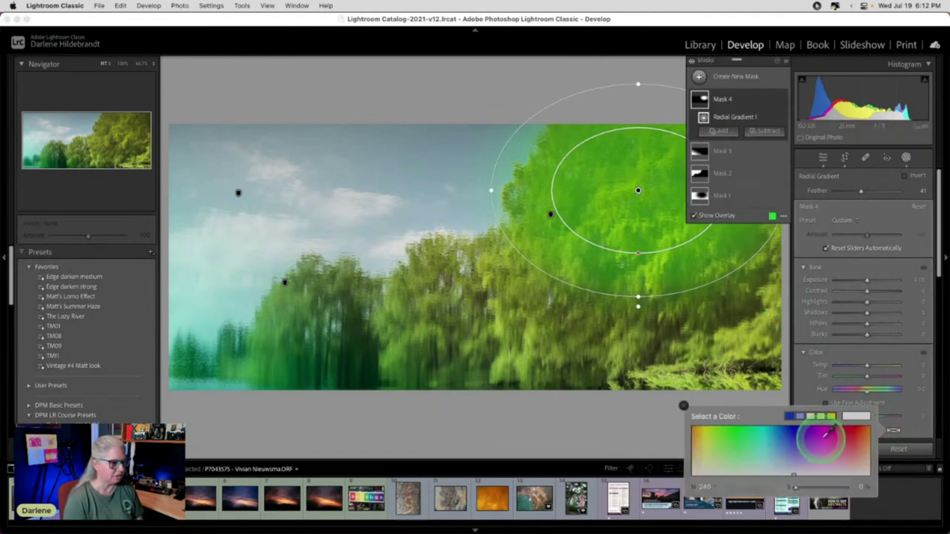
left_click_drag(732, 449, 834, 431)
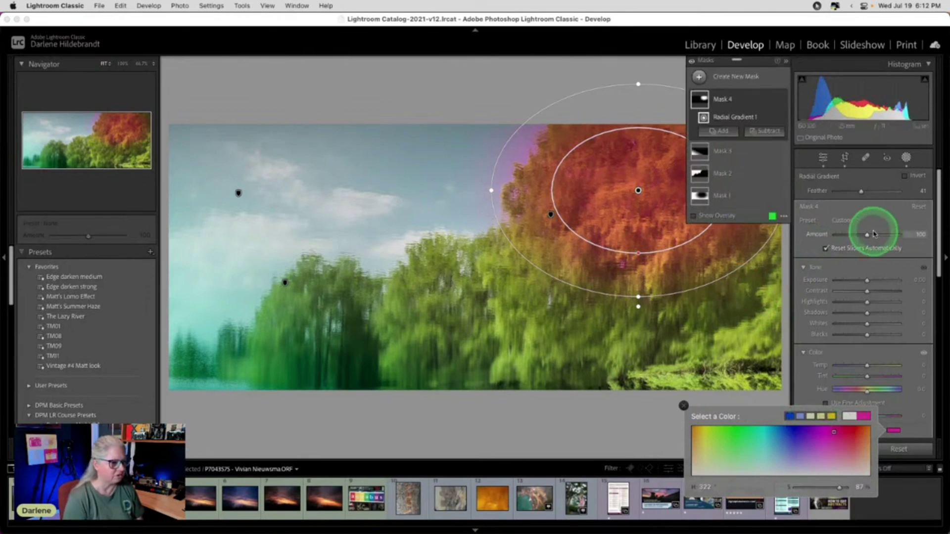
left_click_drag(862, 193, 889, 191)
left_click(613, 193)
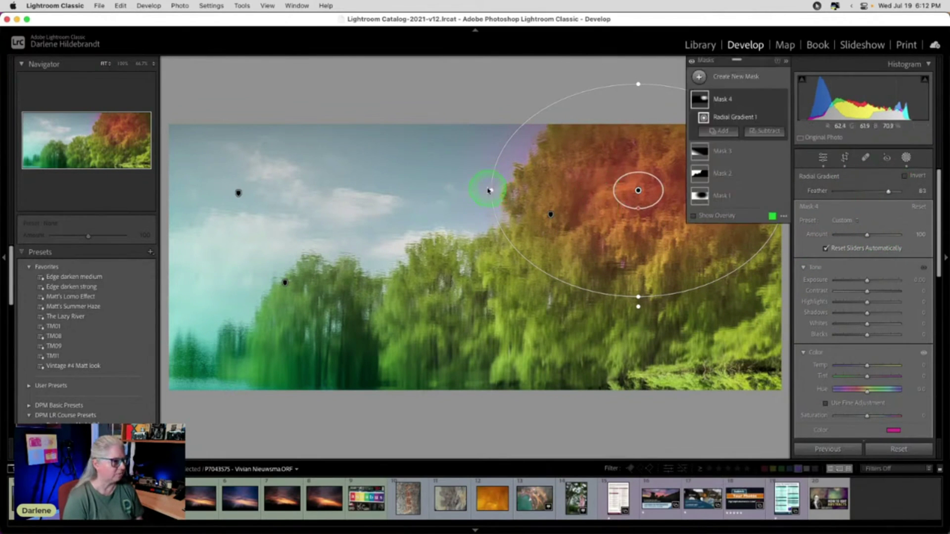
left_click_drag(639, 190, 676, 217)
left_click(906, 157)
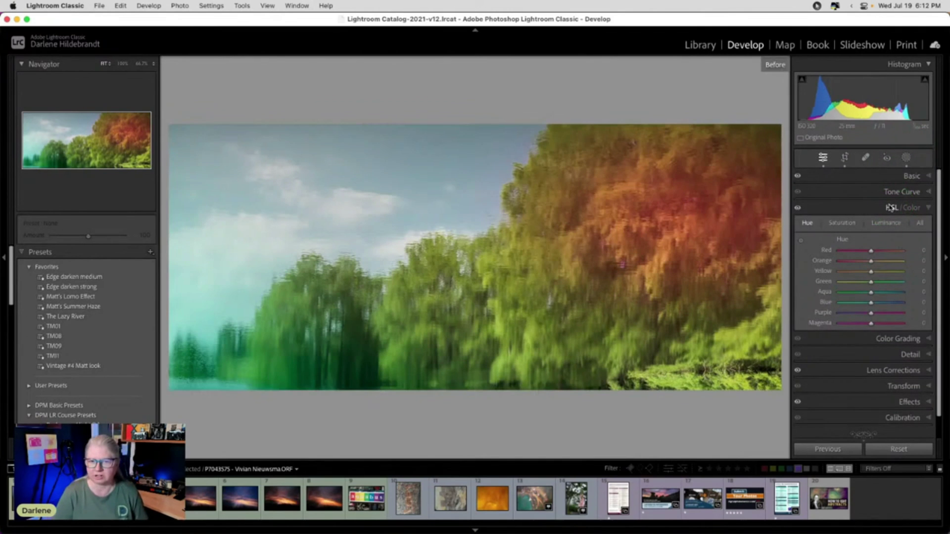
- Compare the before and after views, then expand the Tone Curve panel
key("backslash")
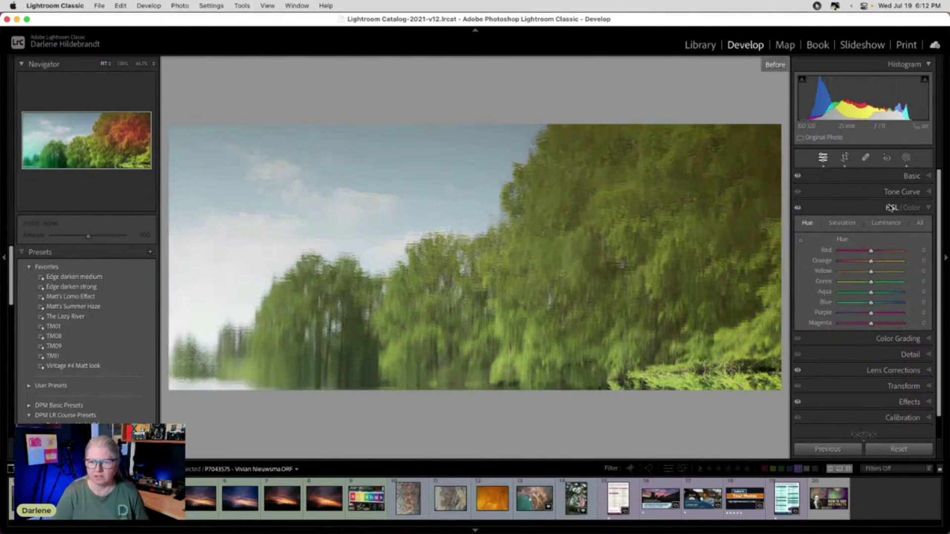
key("backslash")
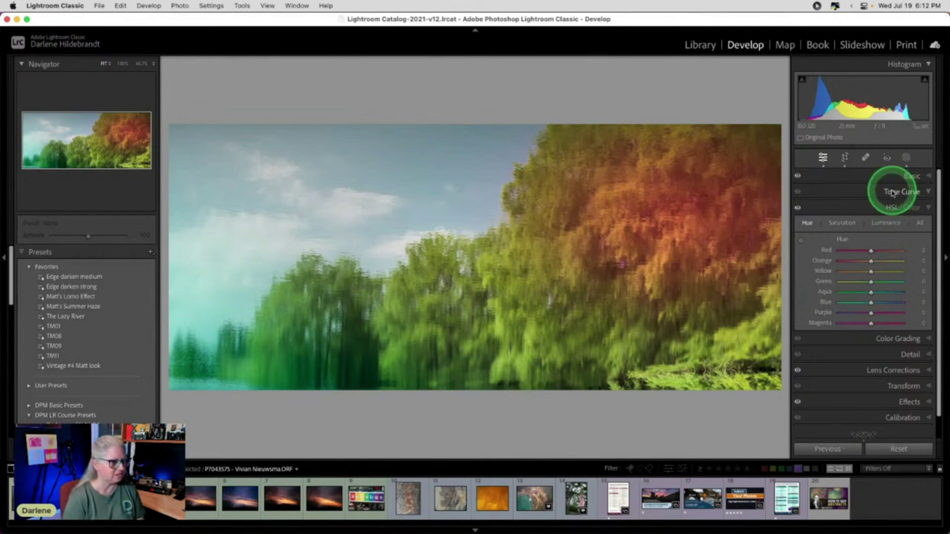
left_click(893, 192)
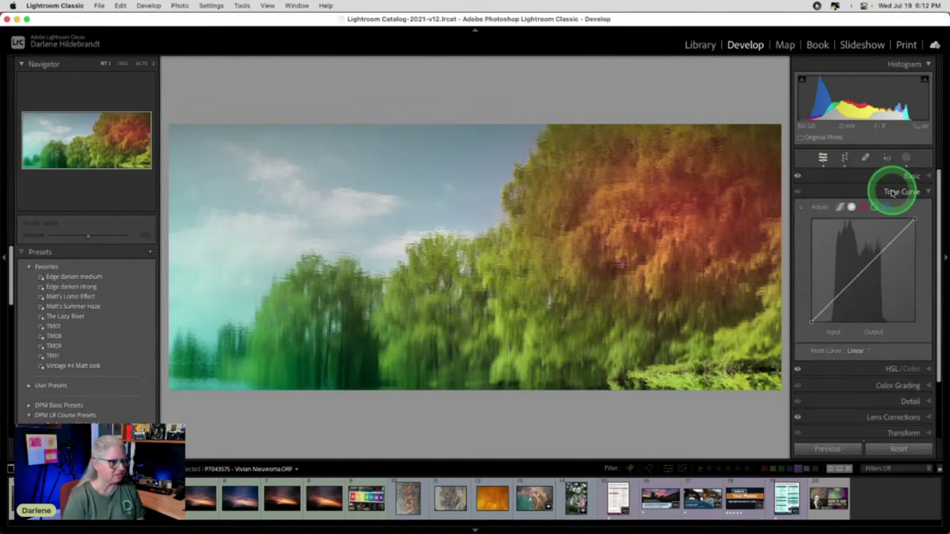
- In the Basic panel, set Texture -83, Clarity +50 and Dehaze -30
left_click(912, 175)
scroll(859, 253, "down", 3)
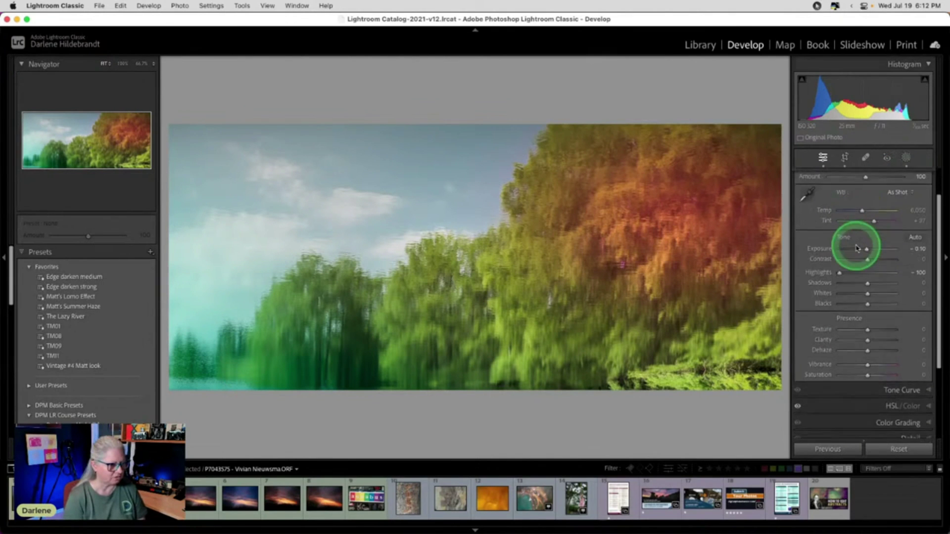
mouse_move(867, 326)
left_mouse_down()
mouse_move(775, 324)
mouse_move(899, 326)
mouse_move(764, 322)
mouse_move(858, 326)
mouse_move(855, 335)
mouse_move(813, 330)
mouse_move(933, 328)
mouse_move(822, 330)
mouse_move(881, 333)
mouse_move(858, 327)
left_mouse_up()
left_click(861, 327)
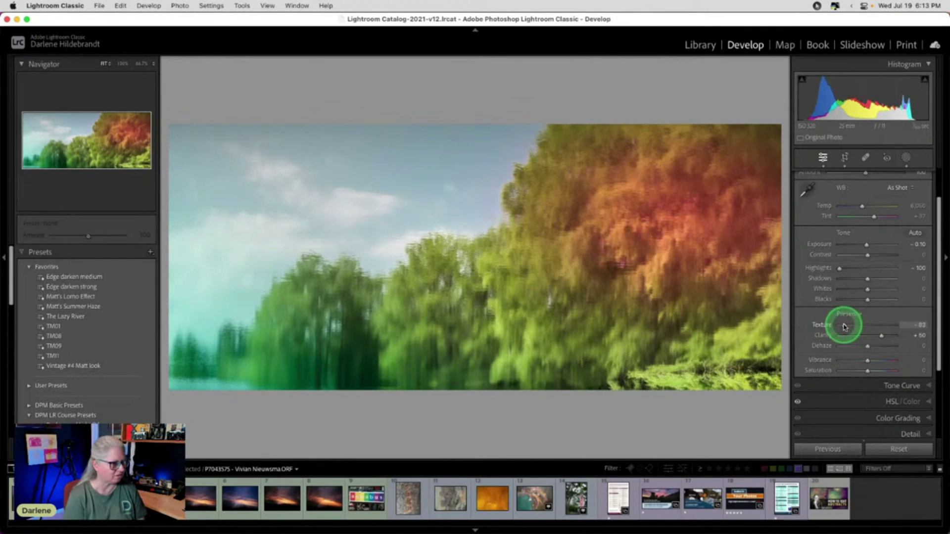
left_click_drag(867, 346, 863, 346)
left_click(872, 254)
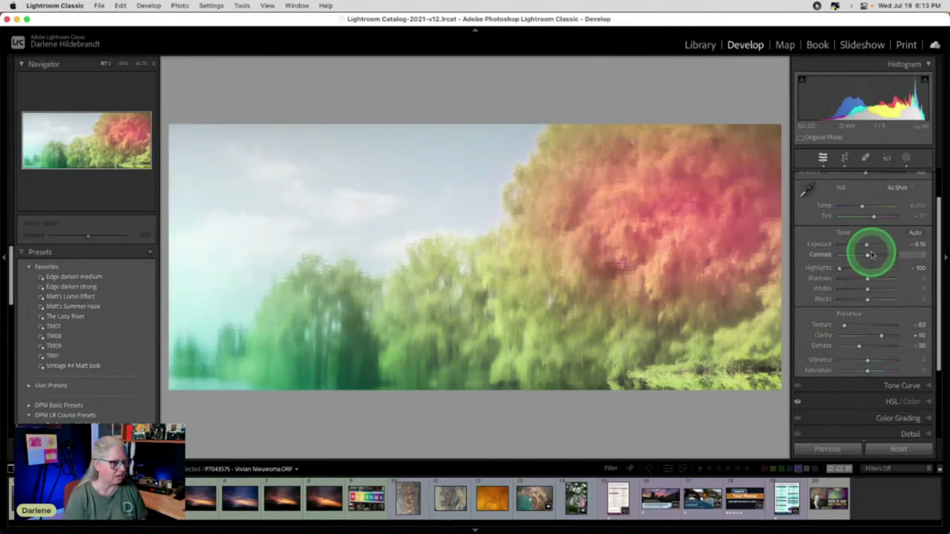
- Set Exposure -0.45, Whites +34 and Blacks -44, then compare before and after
left_click_drag(866, 245, 865, 245)
left_click(864, 299)
left_click_drag(864, 299, 853, 299)
left_click_drag(868, 288, 879, 288)
left_click_drag(827, 289, 824, 292)
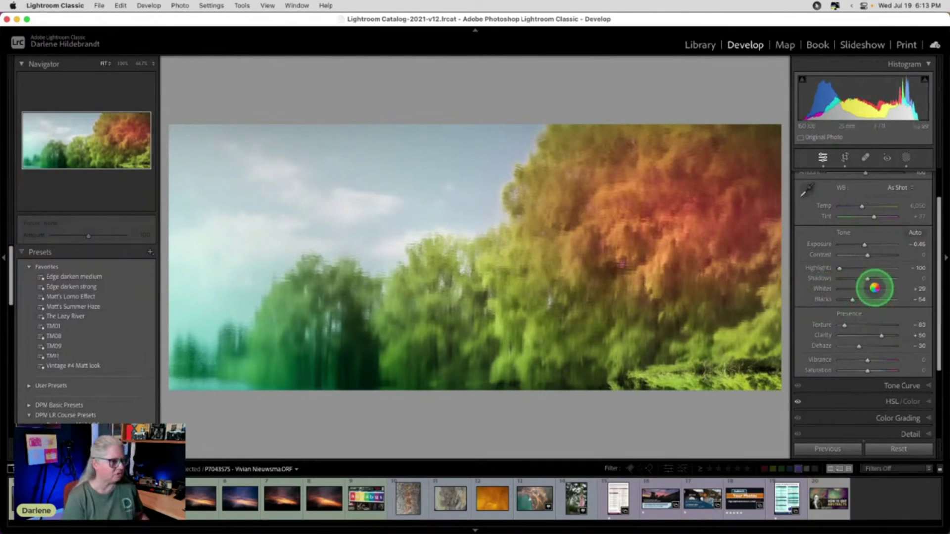
left_click_drag(875, 288, 856, 298)
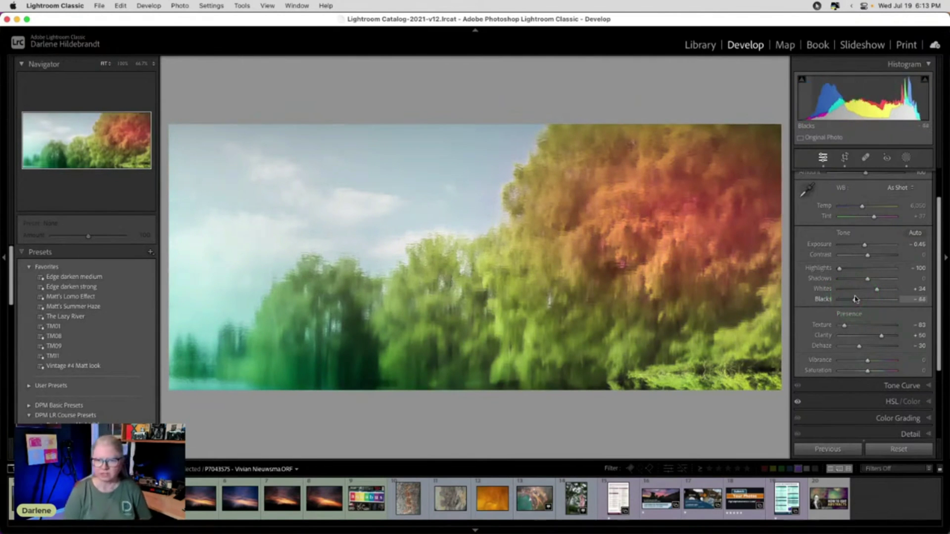
key("backslash")
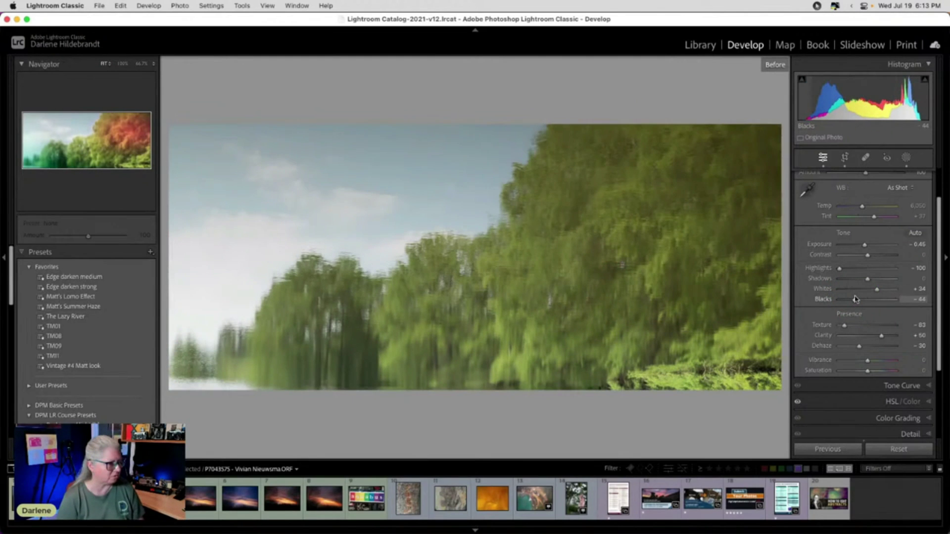
key("backslash")
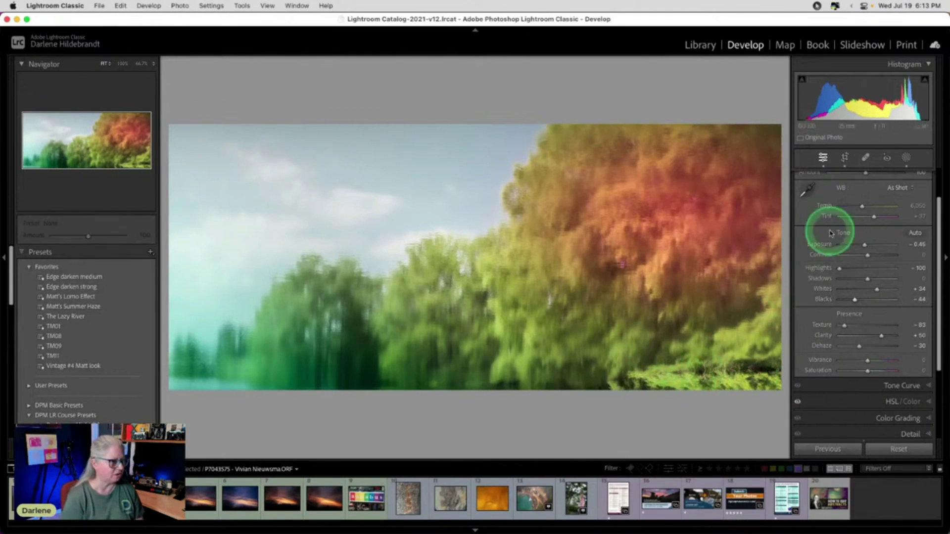
- Add a new linear gradient mask rising from the photo's bottom edge
left_click(906, 158)
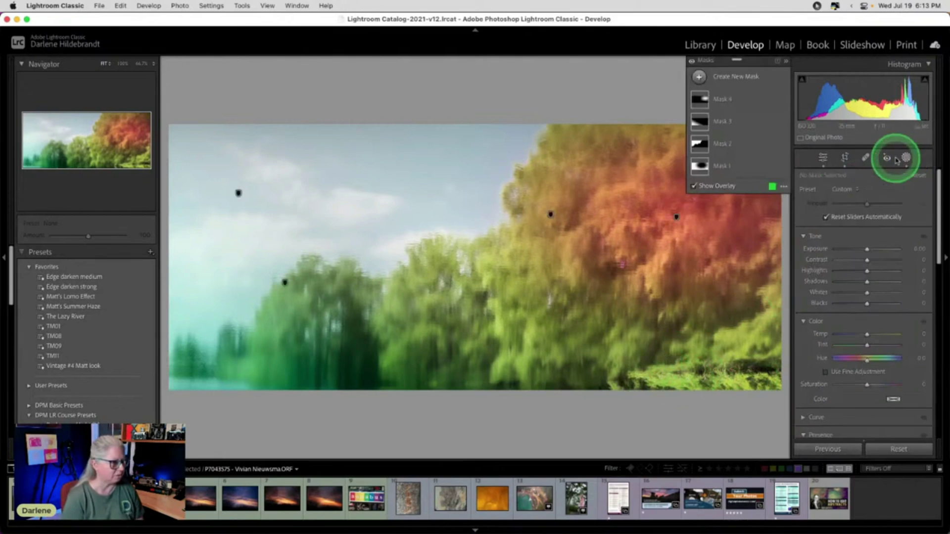
left_click(700, 78)
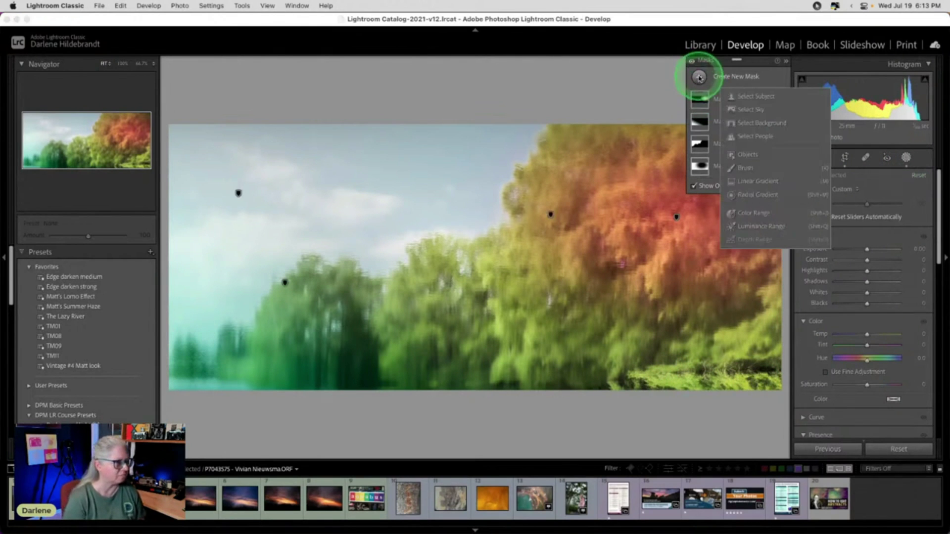
left_click(757, 188)
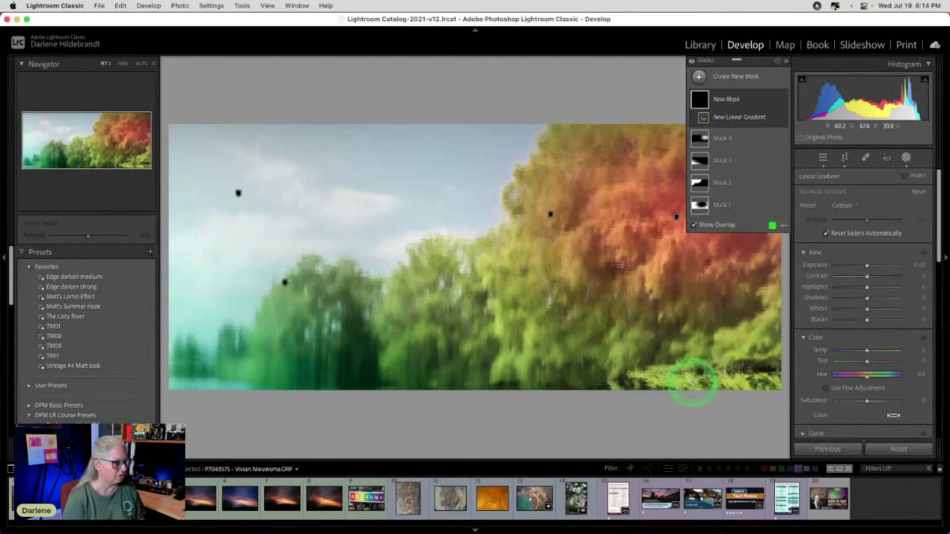
left_click_drag(689, 386, 691, 357)
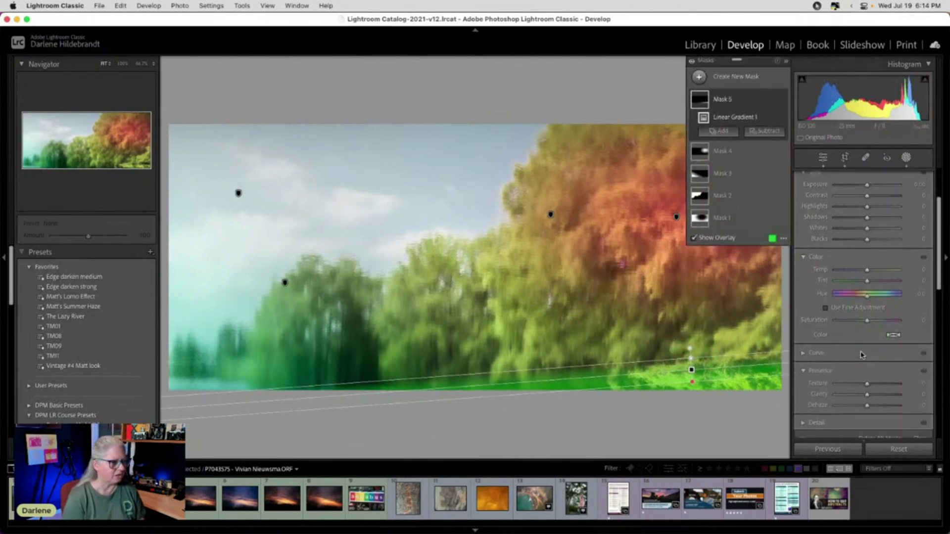
- Raise the gradient's Texture to about 56, nudge its exposure, and close masking
scroll(862, 355, "down", 3)
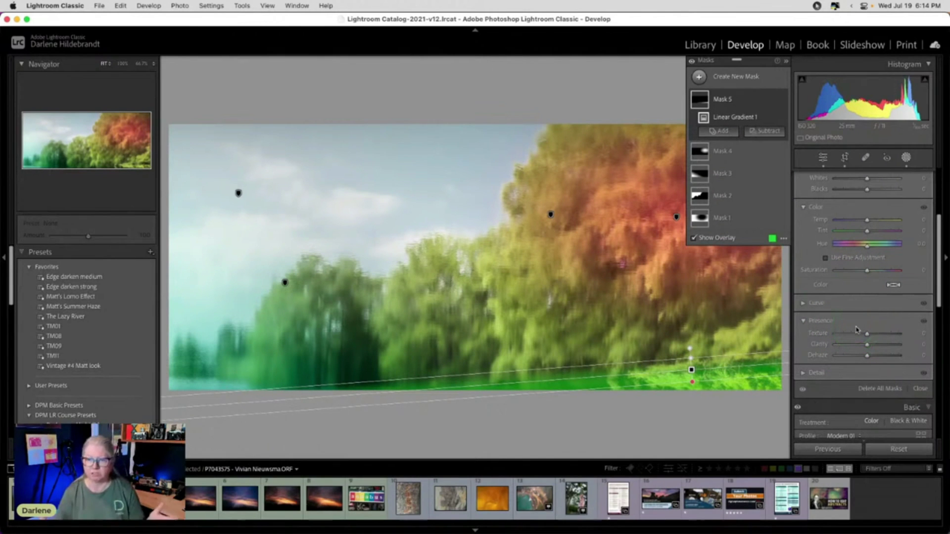
mouse_move(867, 333)
left_mouse_down()
mouse_move(886, 333)
mouse_move(872, 355)
mouse_move(872, 344)
left_mouse_up()
key("o")
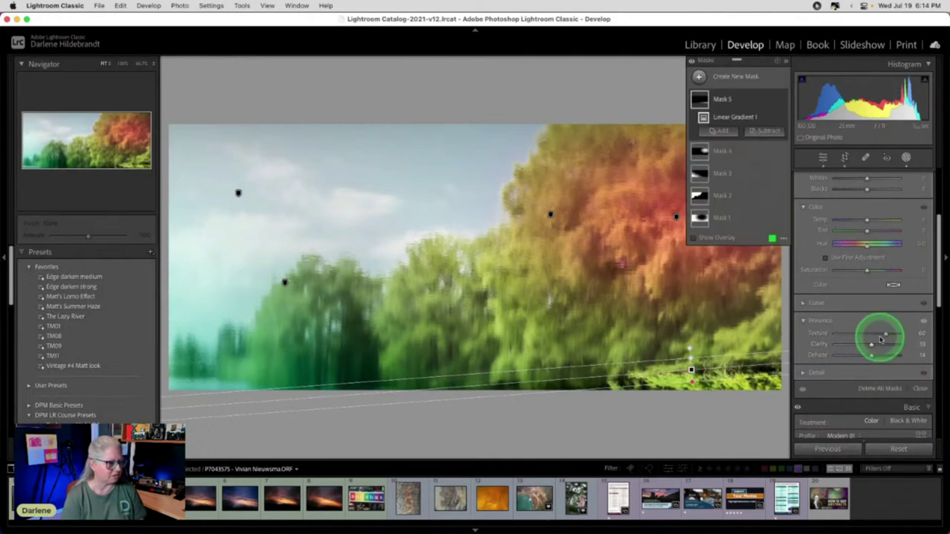
left_click_drag(882, 338, 878, 335)
scroll(852, 246, "up", 2)
scroll(852, 246, "up", 2)
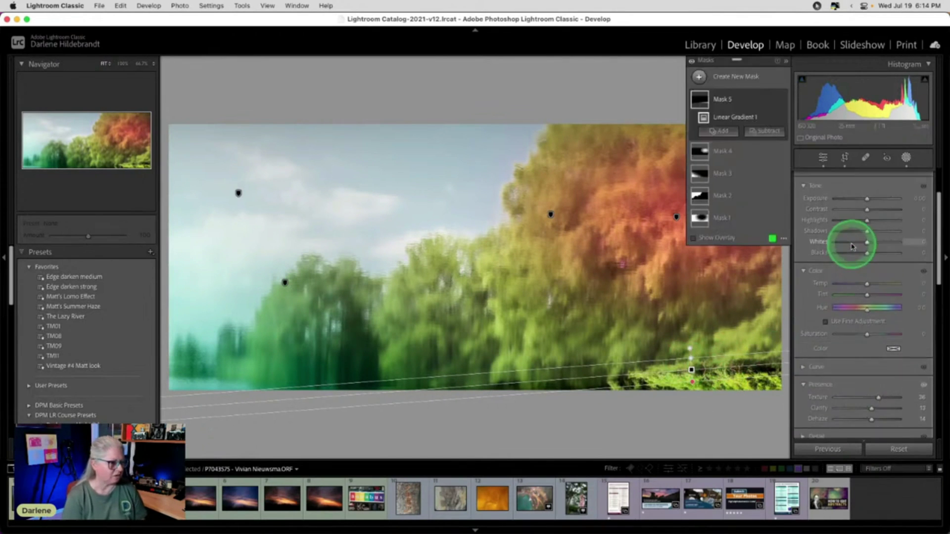
left_click_drag(866, 199, 866, 198)
left_click(906, 157)
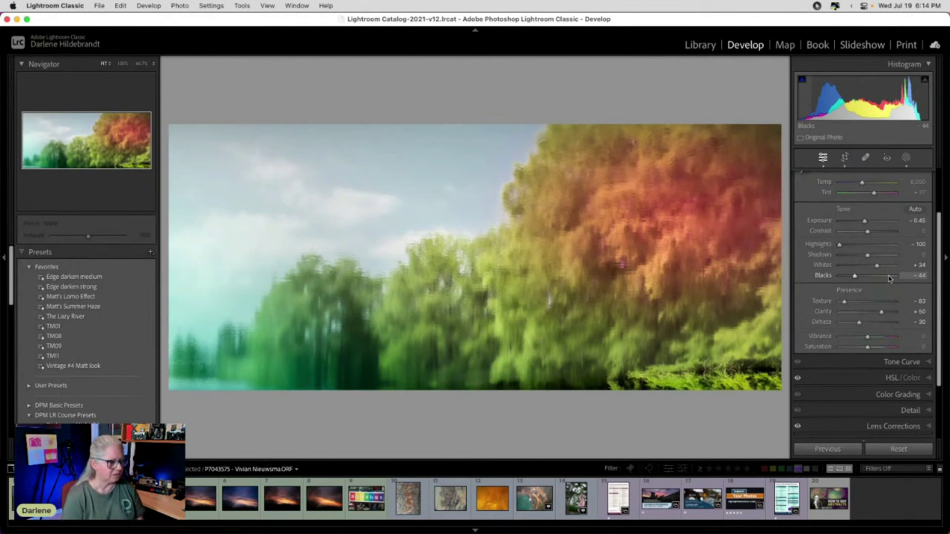
- Try brightening and darkening points on the tone curve, then undo both back to Linear
left_click(874, 360)
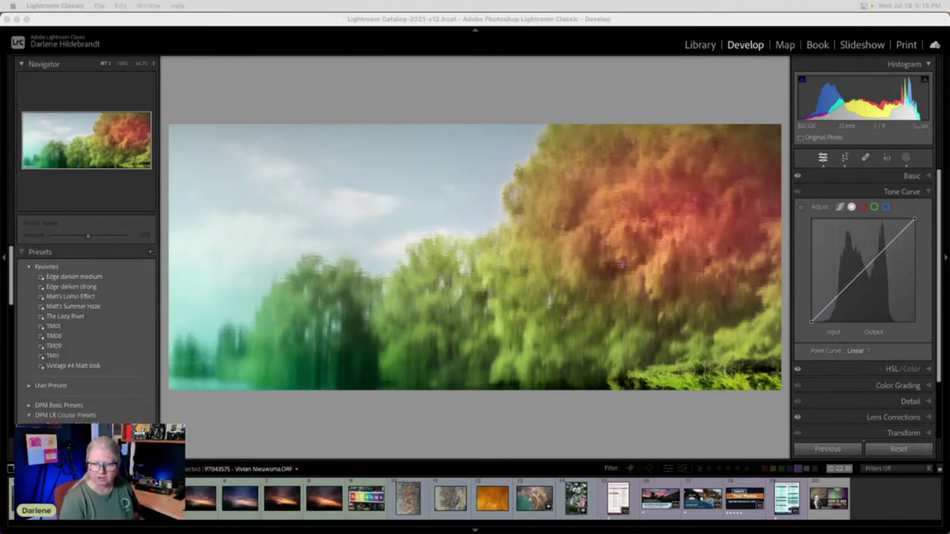
left_click(782, 371)
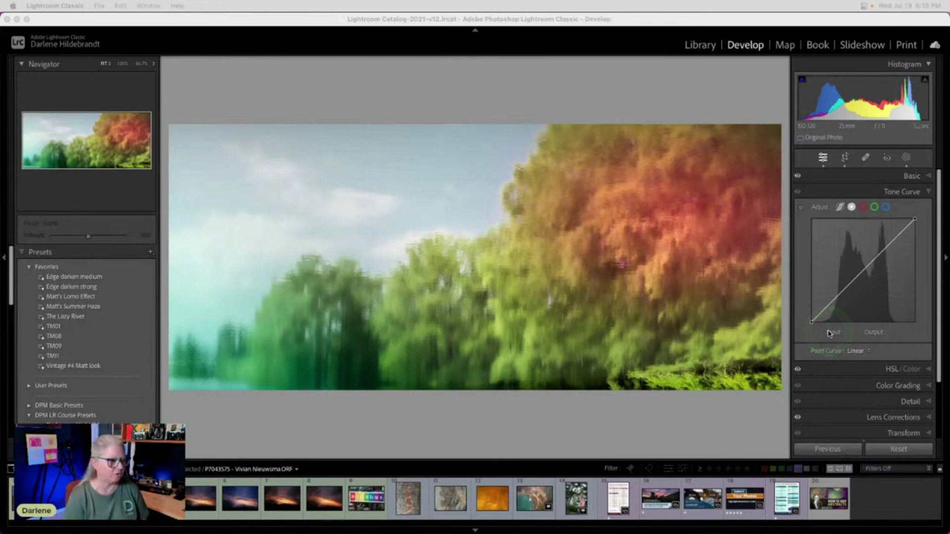
left_click(877, 247)
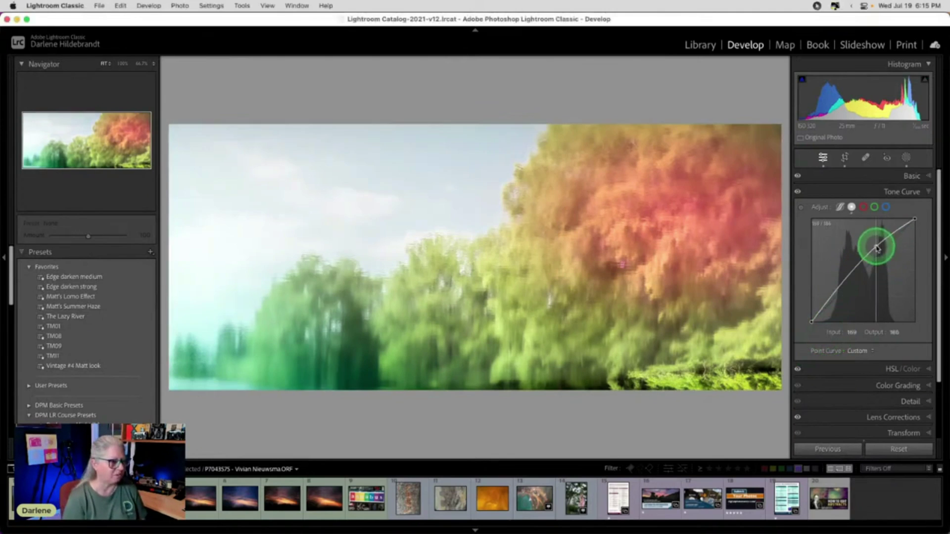
left_click_drag(848, 280, 847, 290)
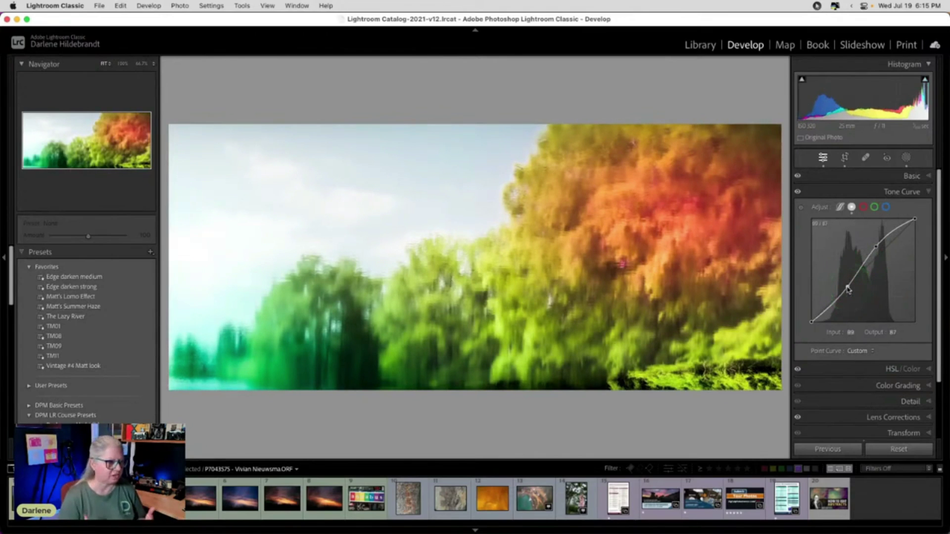
key("super+z")
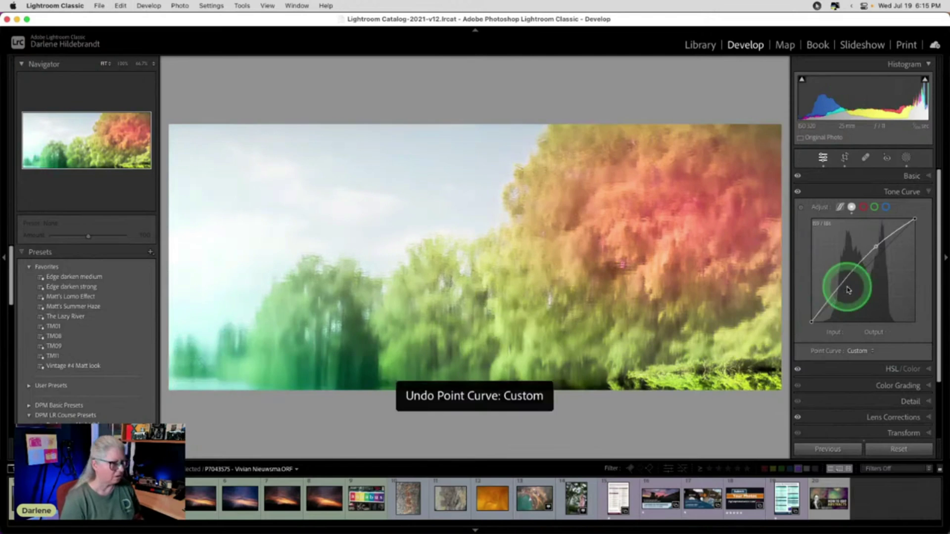
key("super+z")
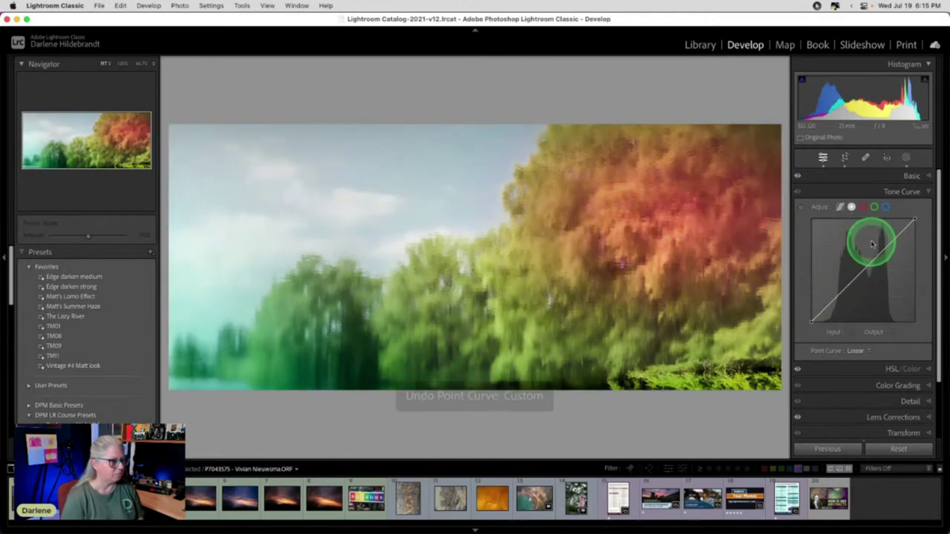
- On the Red channel curve, add an upper highlight point and a lower shadow point
left_click(864, 208)
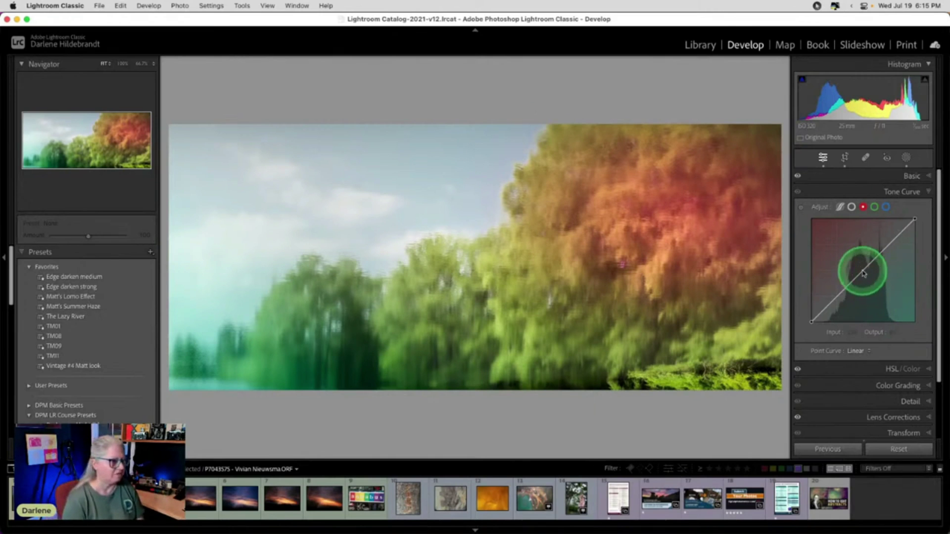
mouse_move(860, 272)
left_mouse_down()
mouse_move(852, 261)
mouse_move(872, 296)
mouse_move(868, 286)
left_mouse_up()
double_click(867, 286)
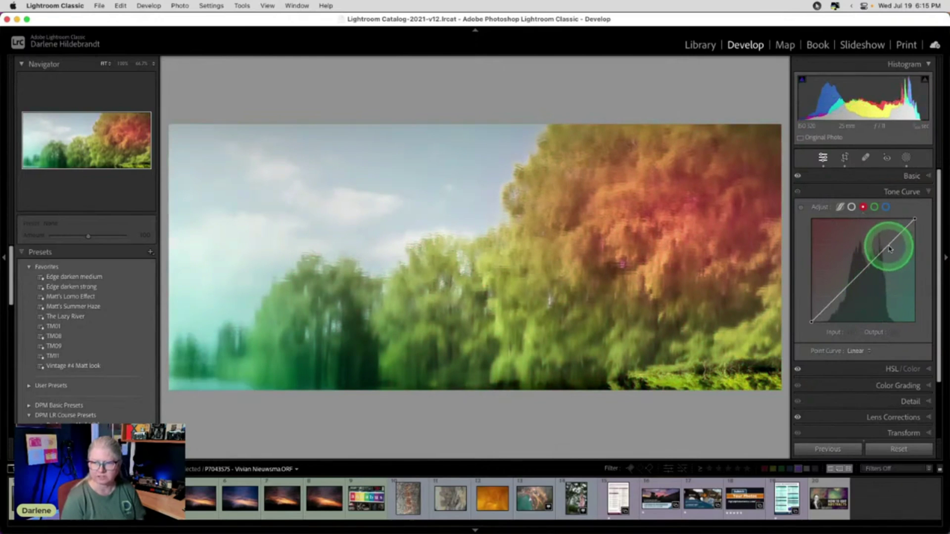
left_click_drag(891, 245, 894, 253)
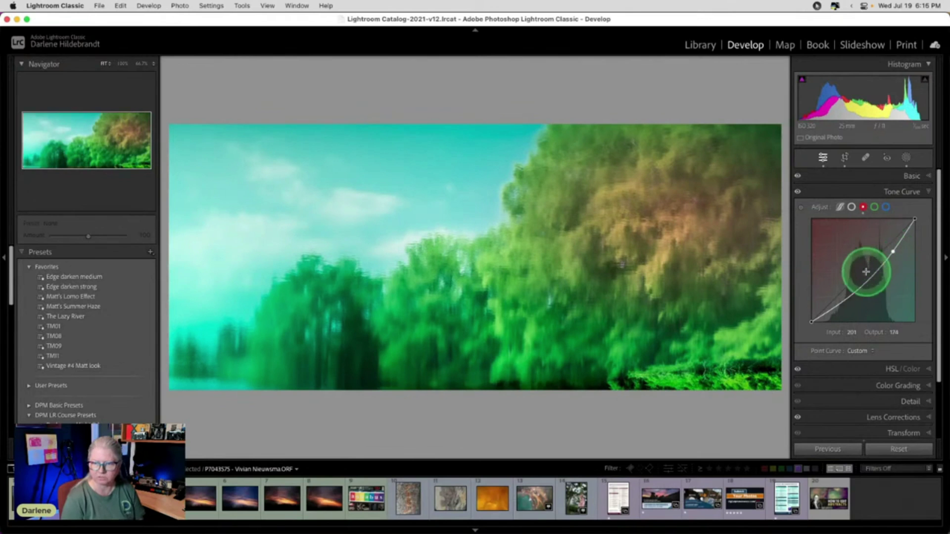
mouse_move(831, 305)
left_mouse_down()
mouse_move(825, 294)
mouse_move(840, 307)
left_mouse_up()
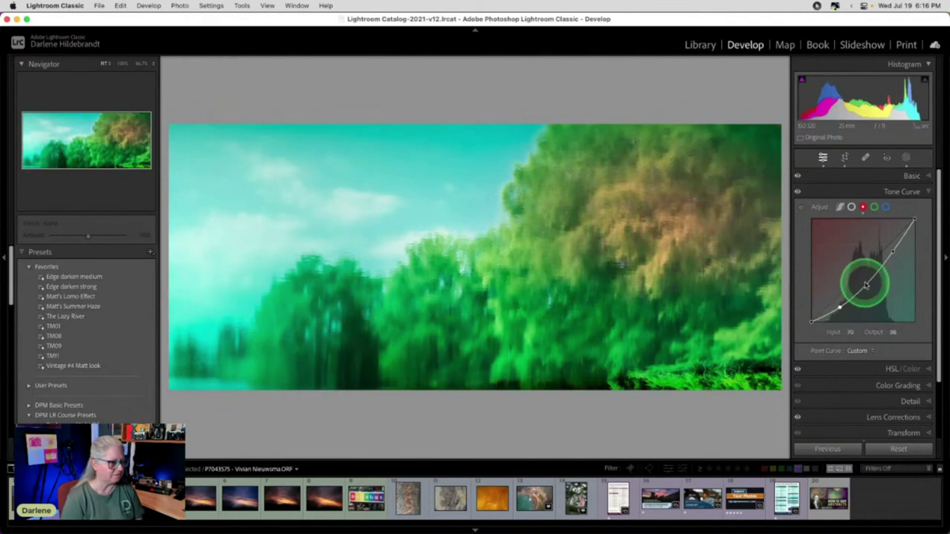
- Fine-tune the red S-curve points to about 184/196 and 63/49
left_click_drag(894, 253, 885, 241)
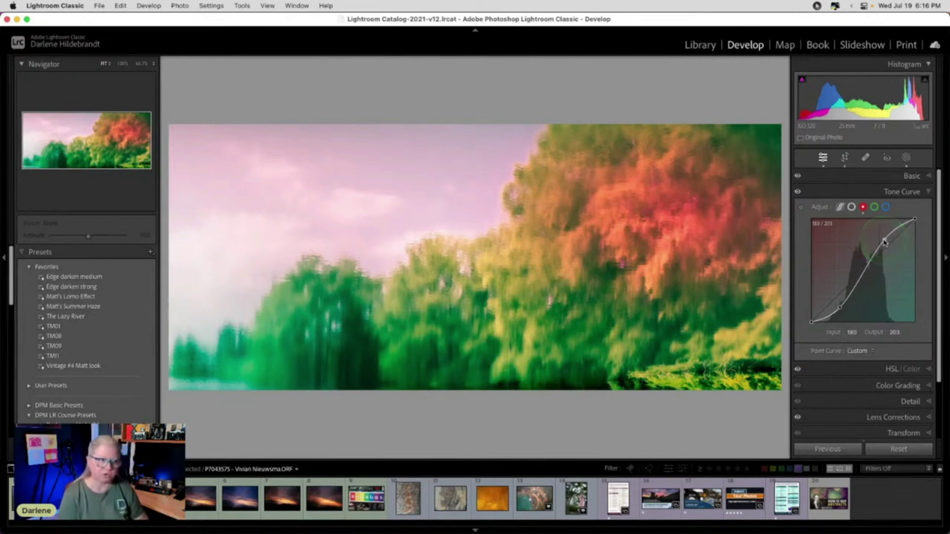
left_click(879, 242)
left_click_drag(879, 242, 886, 243)
key("super+z")
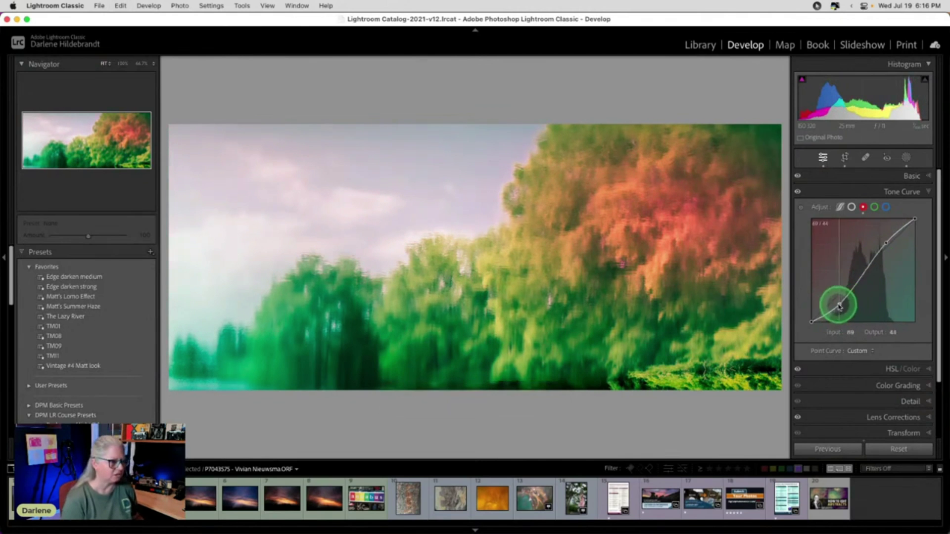
left_click_drag(839, 306, 838, 303)
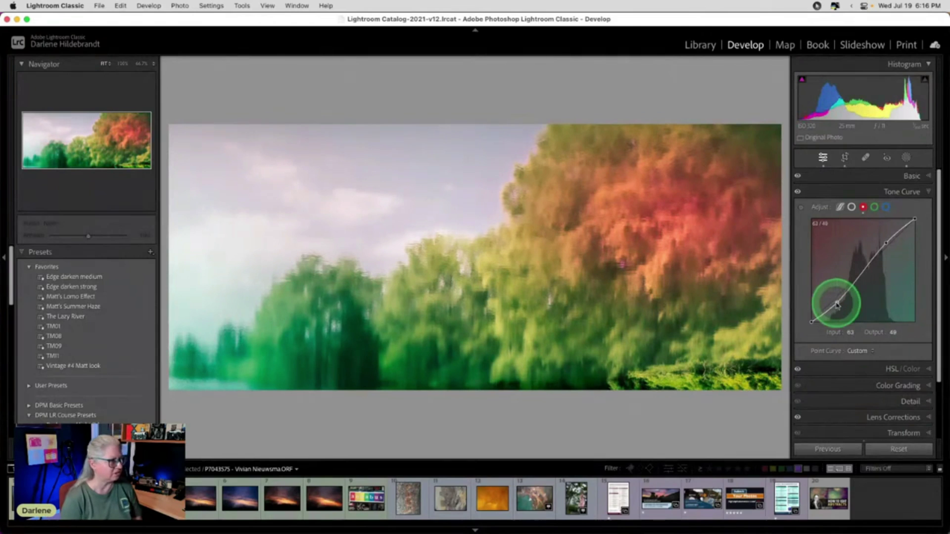
left_click(874, 207)
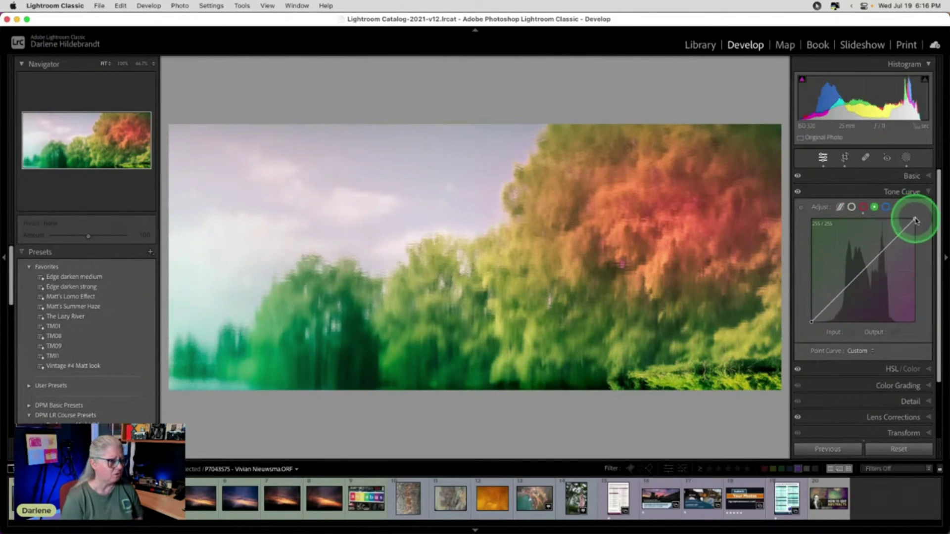
- Adjust the Green curve endpoints, then lift the Blue black point to ~30 and add a 173/161 point
mouse_move(915, 221)
left_mouse_down()
mouse_move(891, 217)
mouse_move(923, 211)
mouse_move(923, 259)
mouse_move(918, 209)
mouse_move(916, 226)
left_mouse_up()
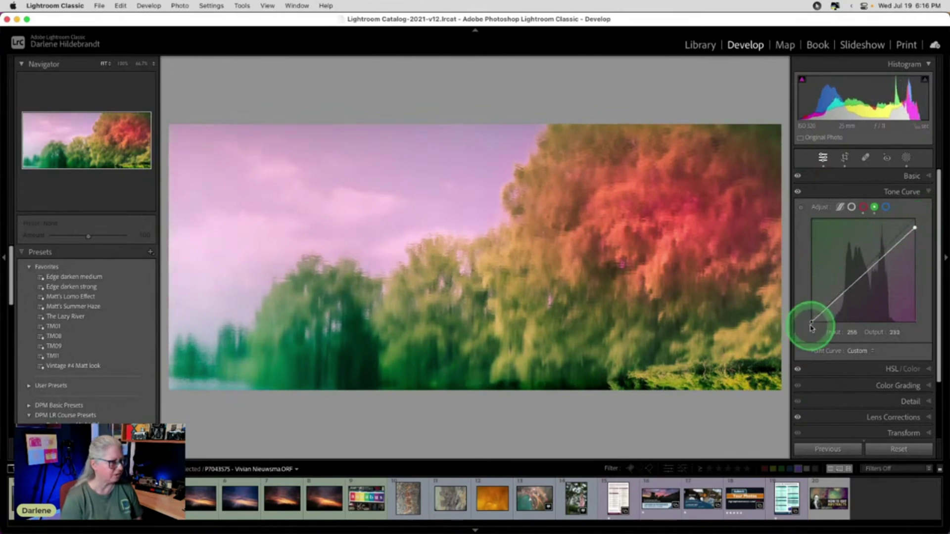
mouse_move(811, 324)
left_mouse_down()
mouse_move(811, 316)
mouse_move(812, 329)
left_mouse_up()
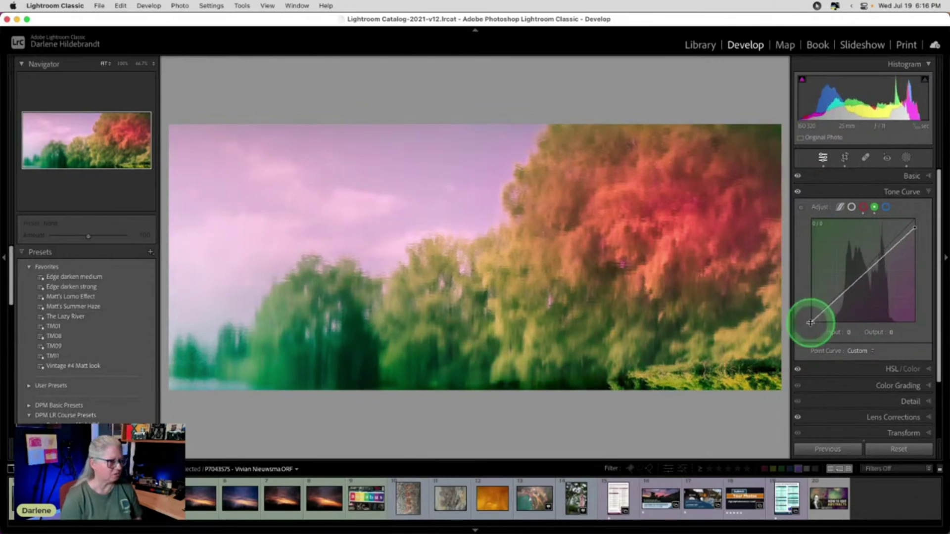
left_click(886, 207)
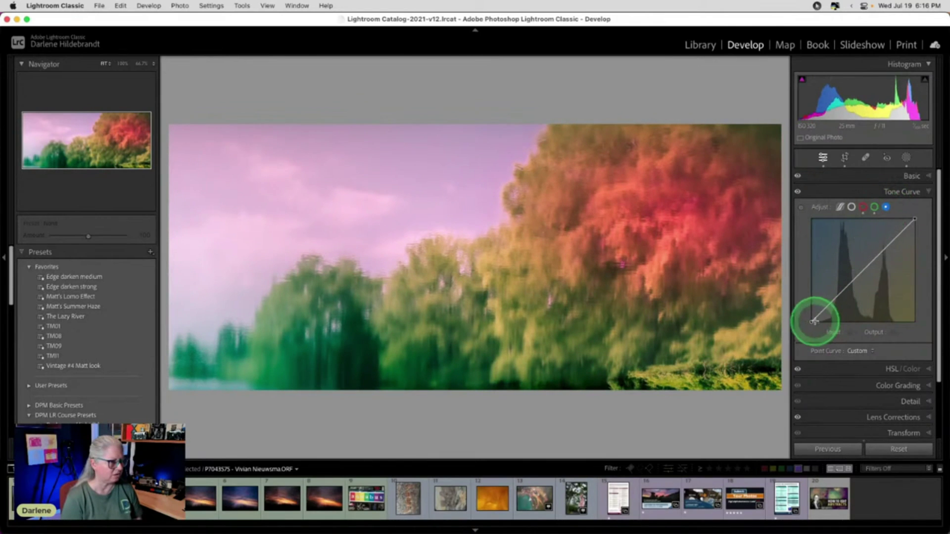
left_click_drag(816, 324, 811, 325)
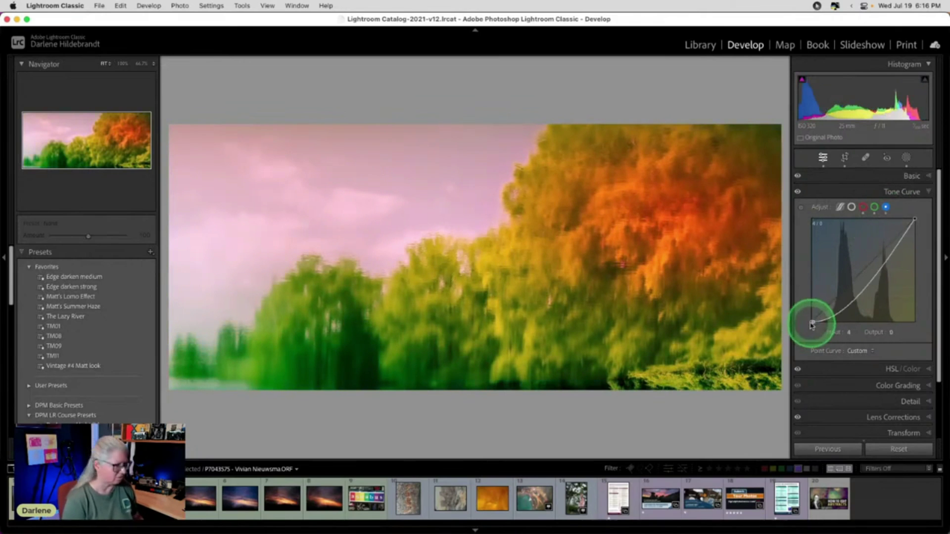
key("super+z")
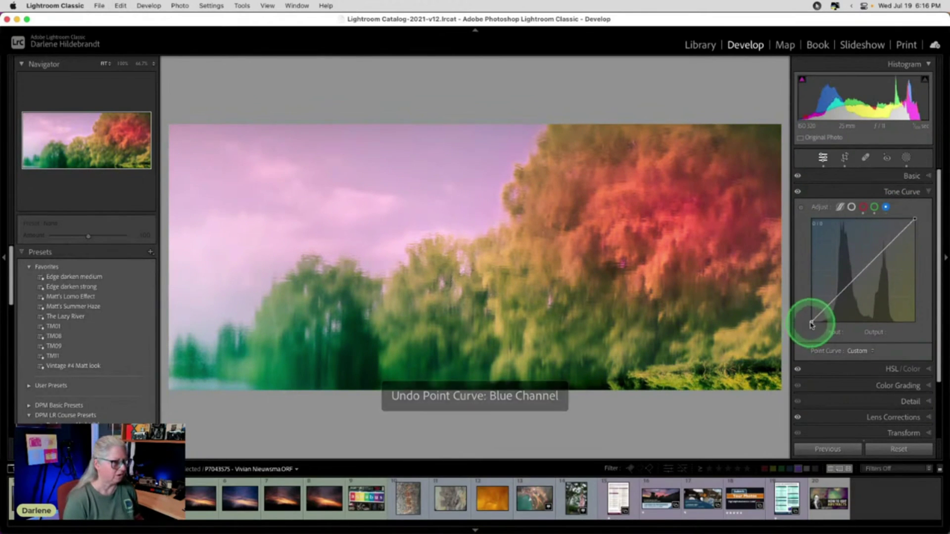
left_click_drag(810, 324, 810, 312)
left_click_drag(880, 249, 882, 259)
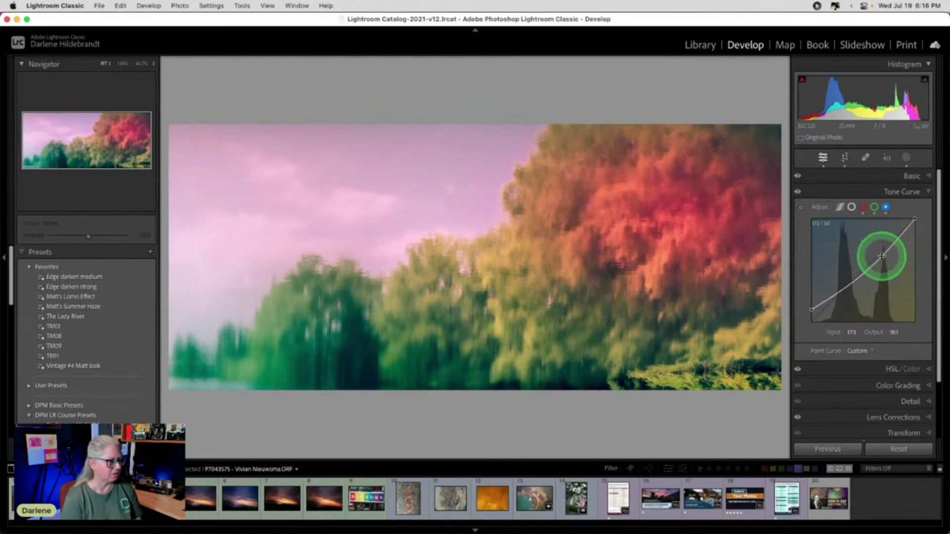
- Toggle the Tone Curve effect on and off to compare its impact
left_click(798, 192)
left_click(798, 193)
left_click(798, 192)
left_click(797, 193)
left_click(798, 192)
- Re-enable the tone curve, lower Clarity, and raise Exposure to -0.25
left_click(798, 192)
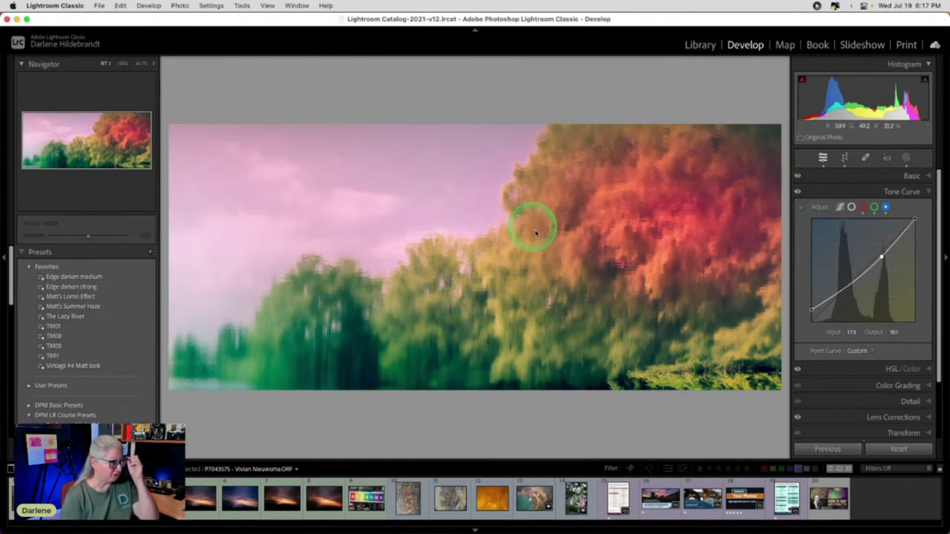
left_click(907, 178)
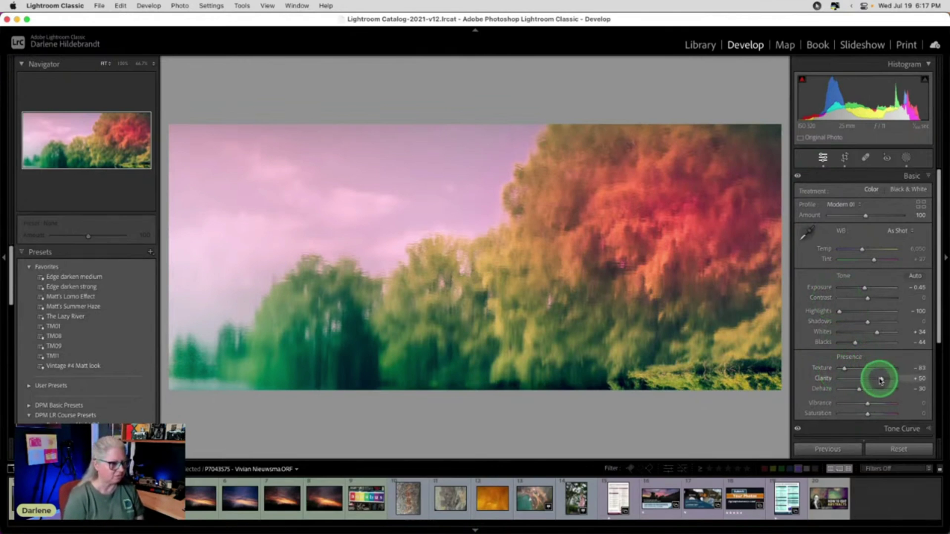
left_click_drag(881, 377, 876, 379)
left_click_drag(863, 288, 865, 288)
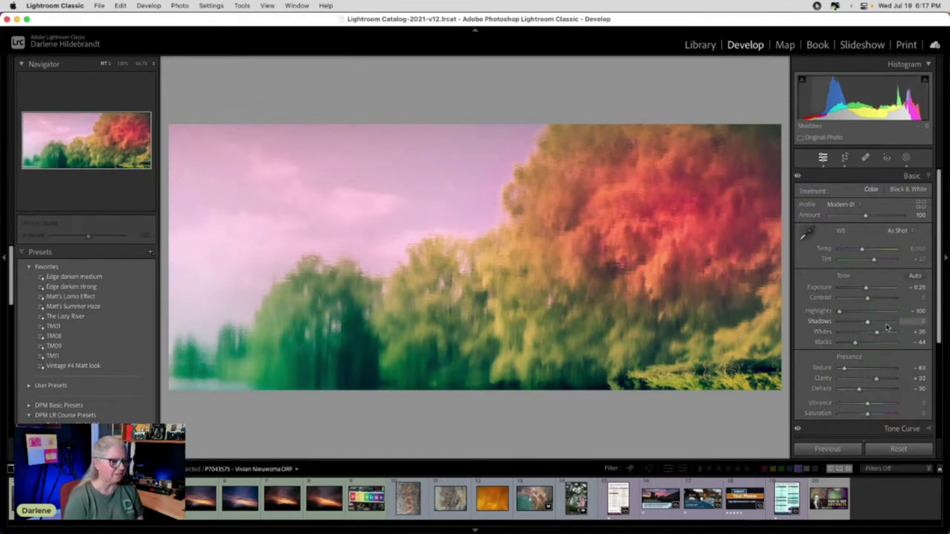
- Add a new linear gradient mask along the photo's bottom edge and invert it
left_click(906, 158)
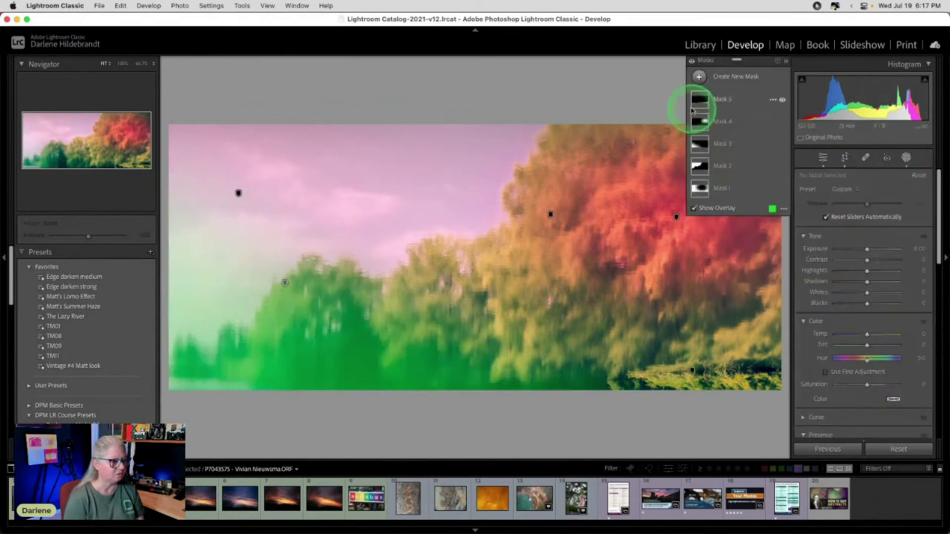
left_click(700, 76)
left_click(757, 184)
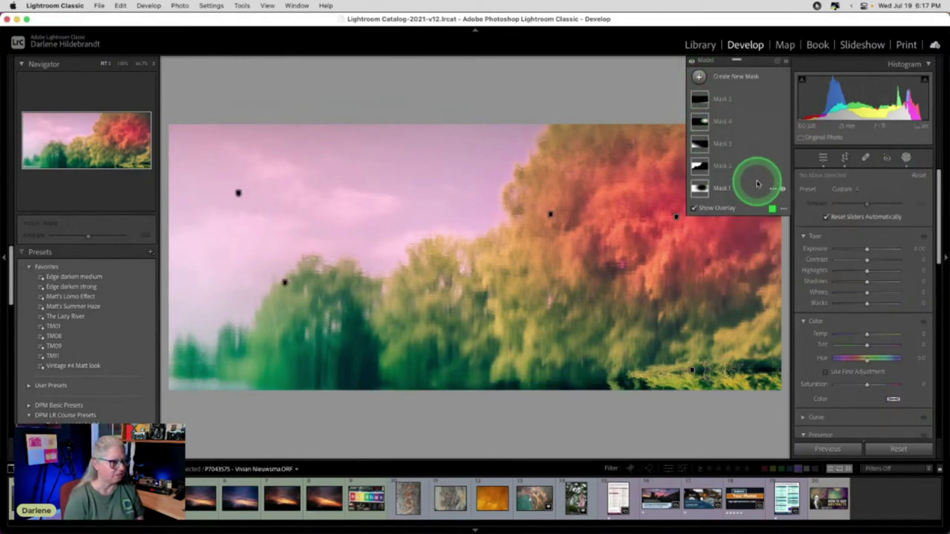
left_click_drag(647, 382, 649, 358)
left_click(905, 177)
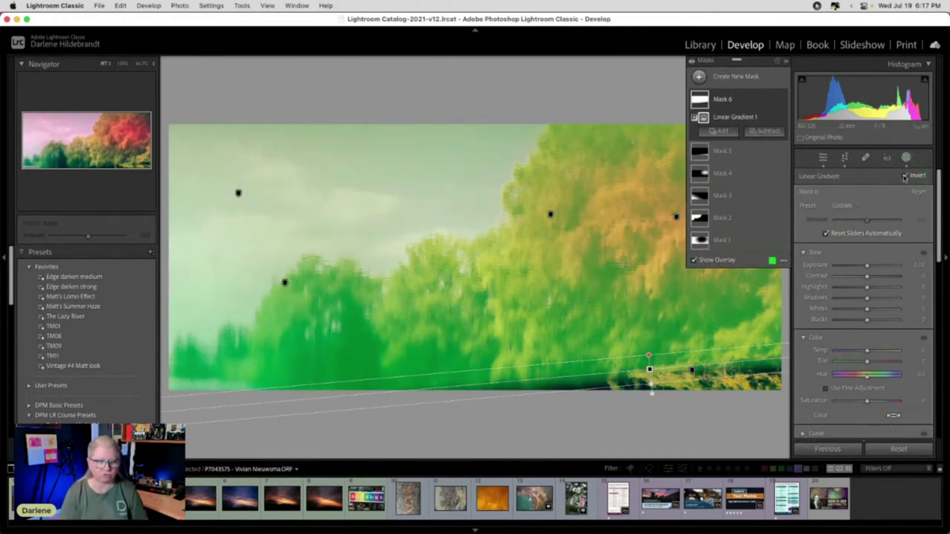
- Set the gradient mask's Texture to about -58 and Contrast to +41
scroll(888, 290, "down", 8)
mouse_move(868, 310)
left_mouse_down()
mouse_move(819, 310)
mouse_move(850, 309)
left_mouse_up()
scroll(864, 337, "up", 3)
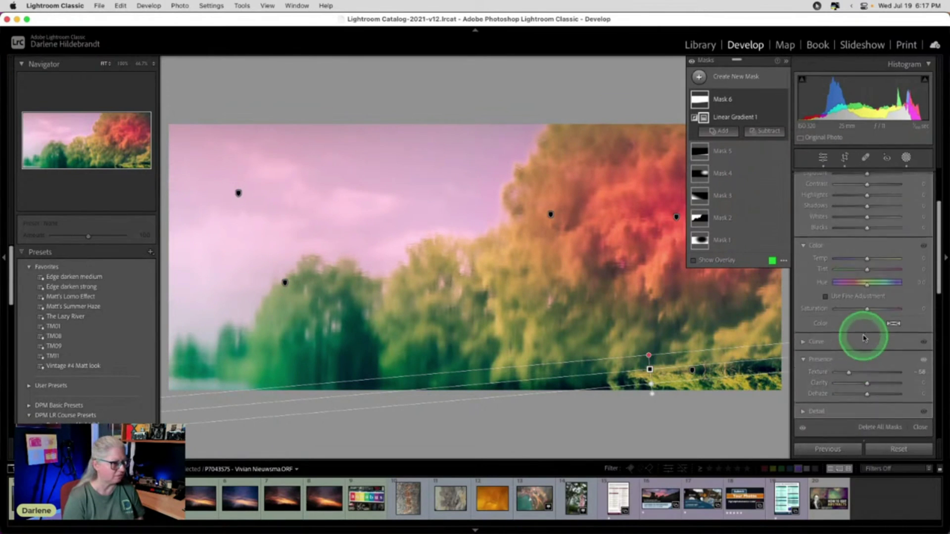
scroll(864, 338, "up", 2)
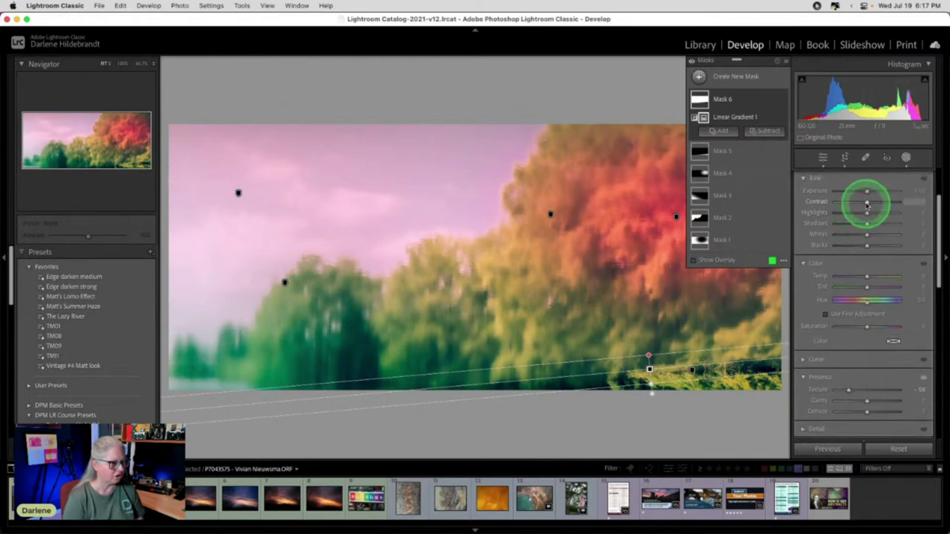
left_click_drag(867, 204, 879, 204)
- Add highlight and shadow points to Mask 6's tone curve and nudge them slightly
scroll(802, 361, "down", 3)
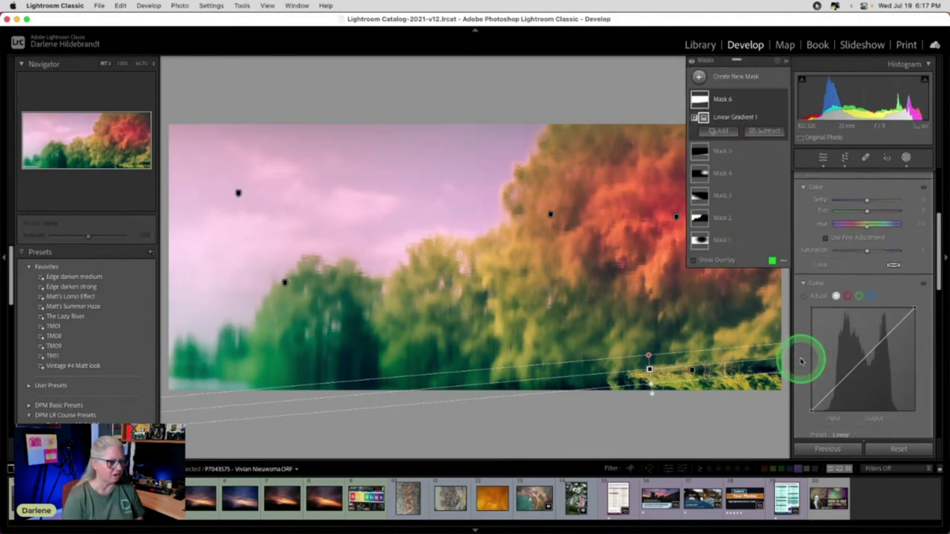
scroll(802, 362, "down", 1)
left_click_drag(881, 358, 887, 321)
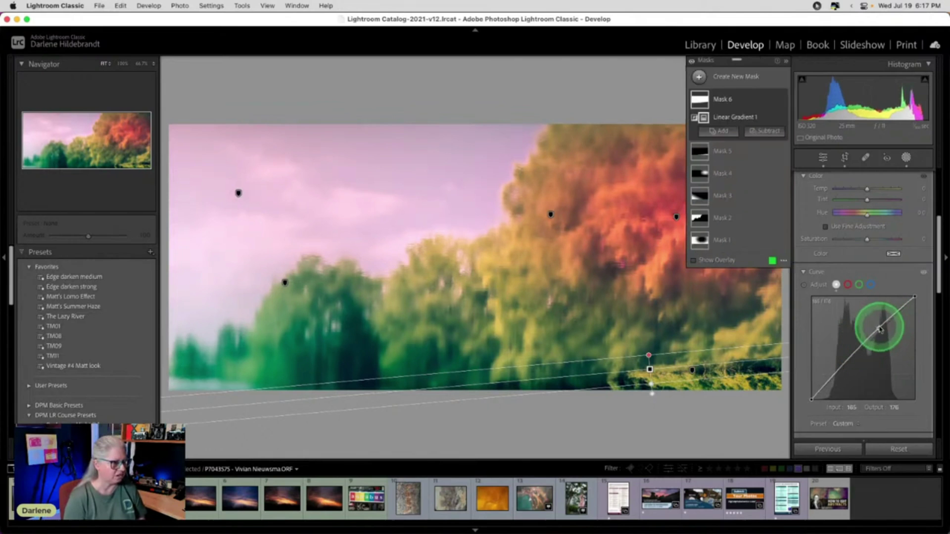
left_click(840, 367)
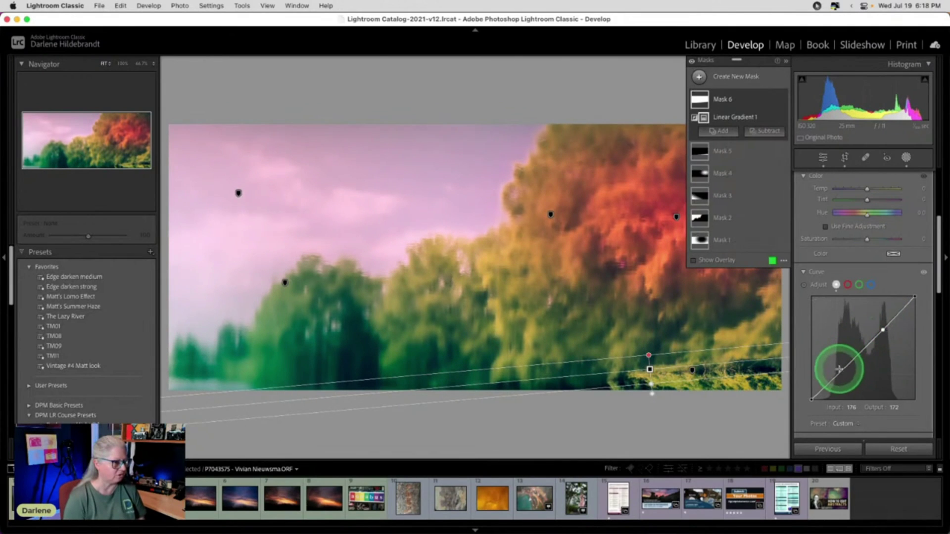
left_click(842, 373)
left_click_drag(843, 374, 842, 372)
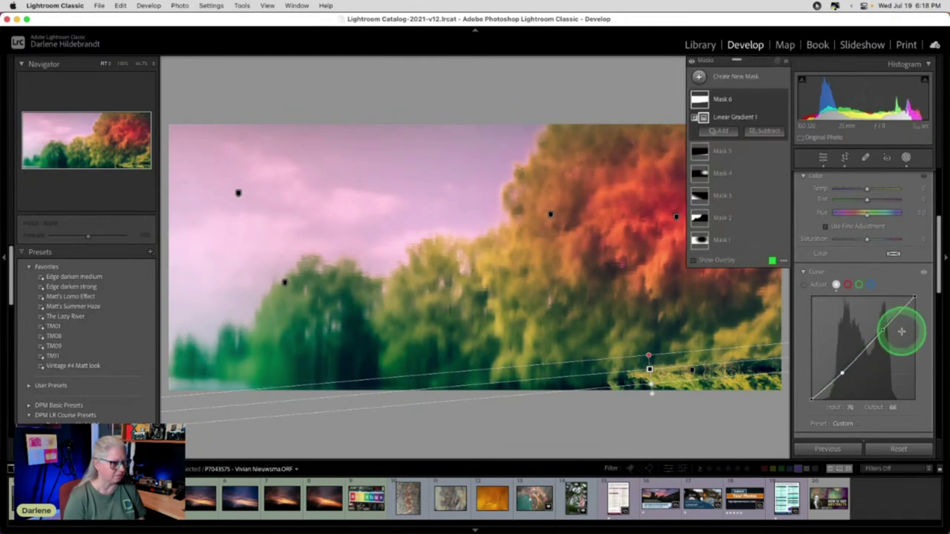
left_click(882, 329)
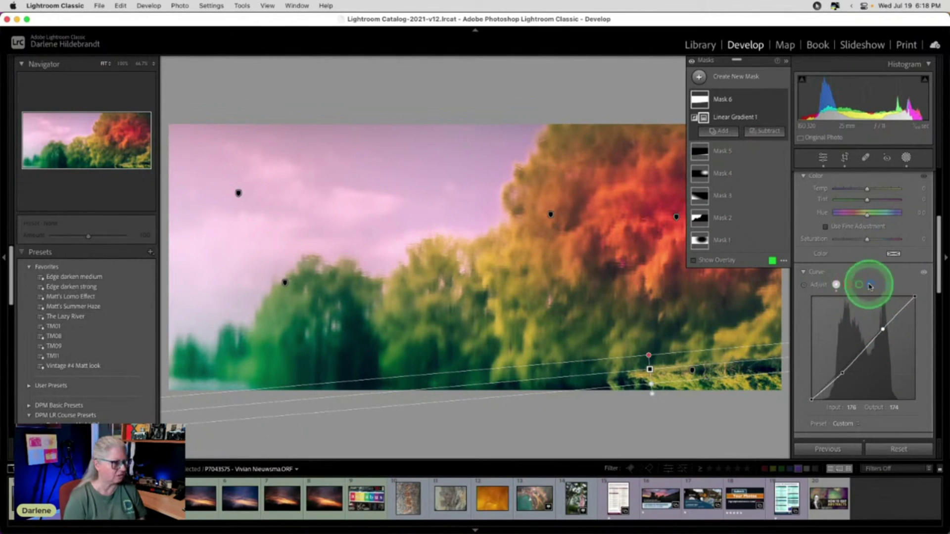
- Nudge a blue-channel curve point, then add a green-channel point pulled slightly below the diagonal
left_click(870, 285)
left_click(888, 327)
left_click_drag(889, 328, 883, 325)
left_click(859, 285)
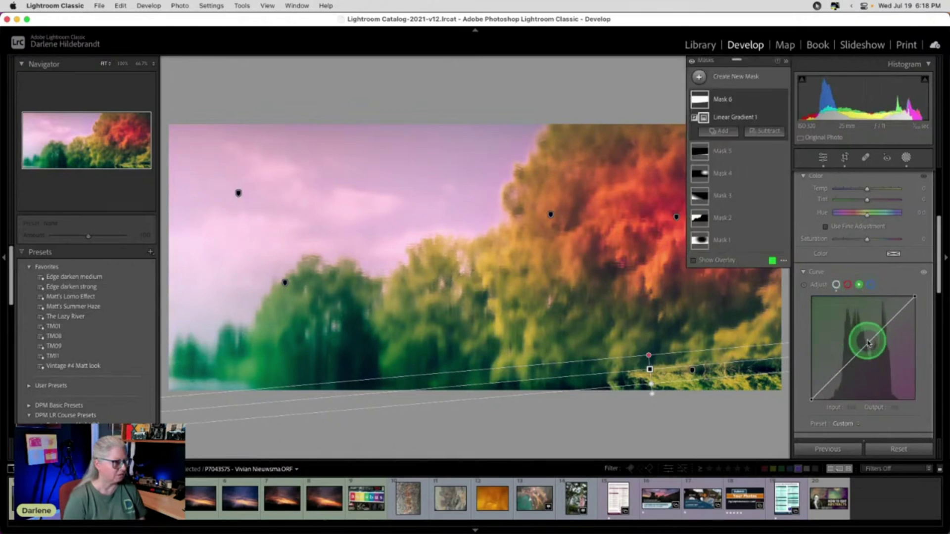
left_click(869, 343)
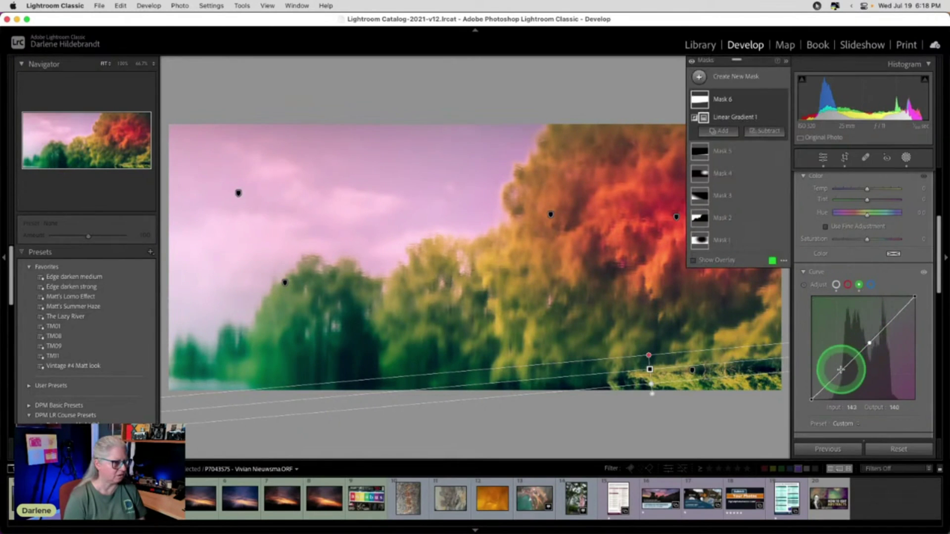
left_click_drag(841, 367, 840, 367)
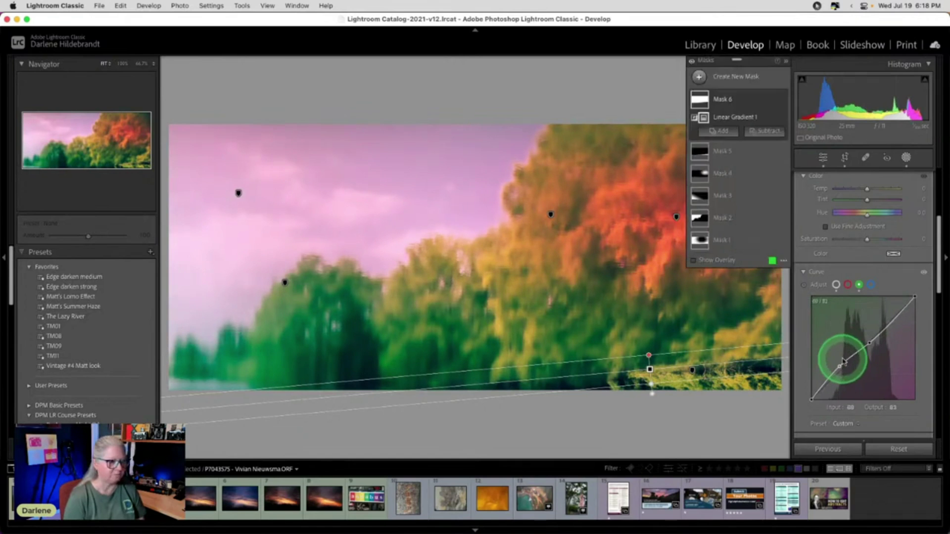
left_click(890, 214)
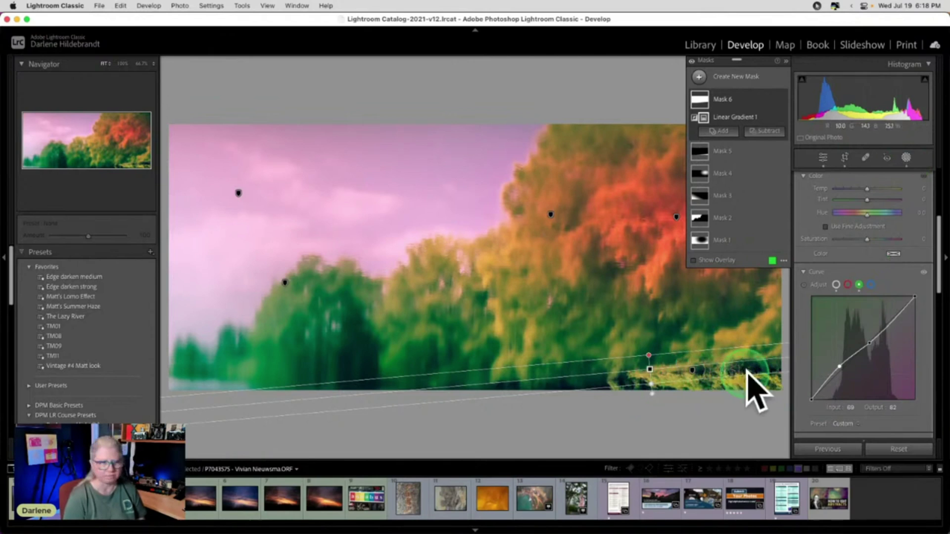
- Lower Mask 6's Texture further, duplicate it as Mask 6 Copy, and close masking
scroll(839, 286, "down", 4)
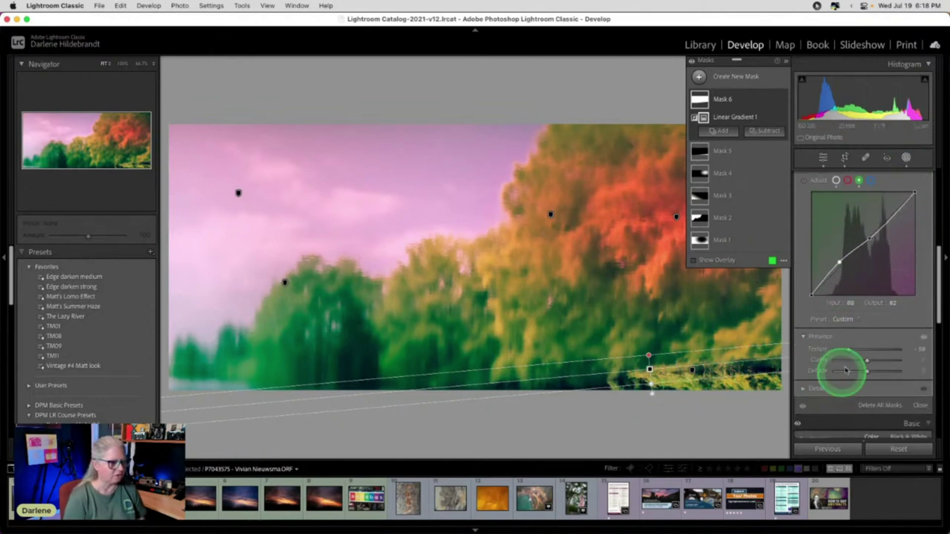
mouse_move(843, 357)
left_mouse_down()
mouse_move(848, 346)
mouse_move(781, 346)
mouse_move(848, 352)
left_mouse_up()
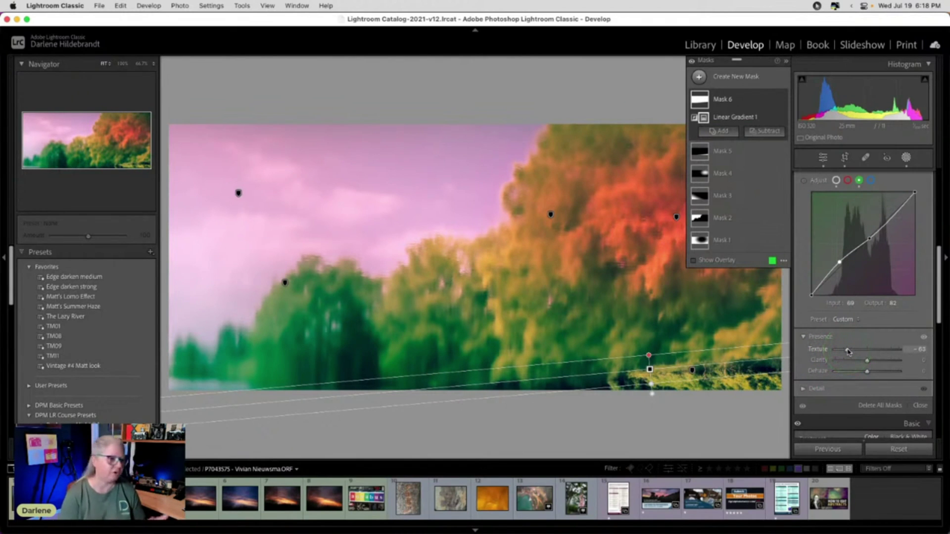
right_click(773, 101)
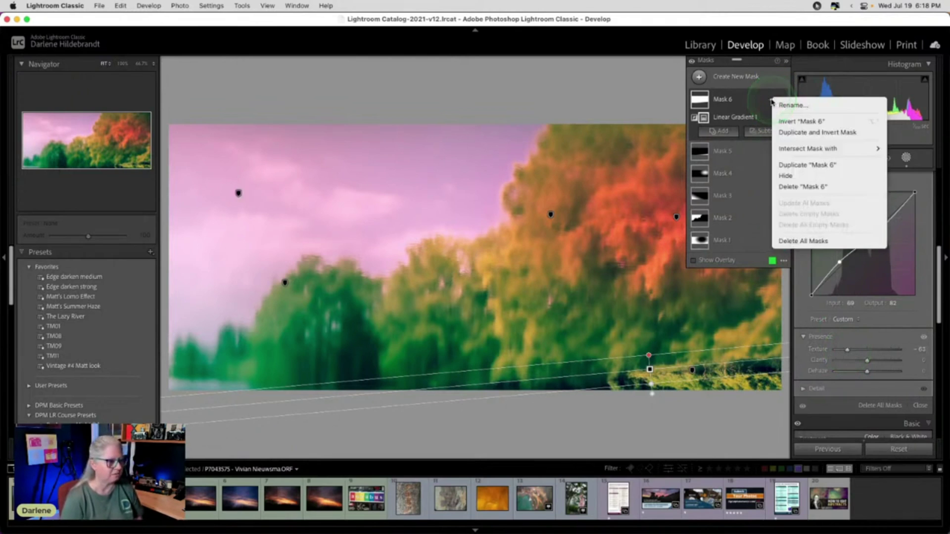
left_click(795, 166)
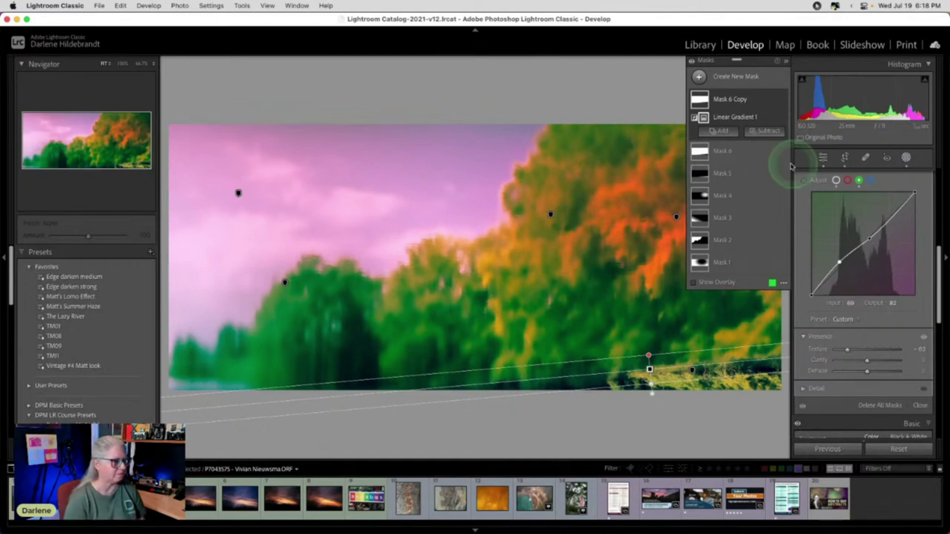
left_click(906, 157)
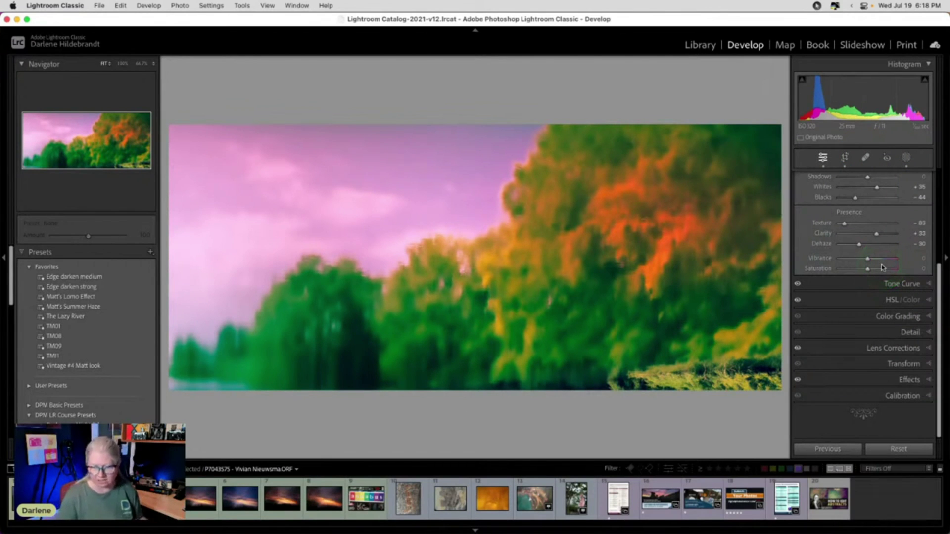
- Crop tighter, trimming the grassy strip off the bottom and part of the left side
key("backslash")
key("backslash")
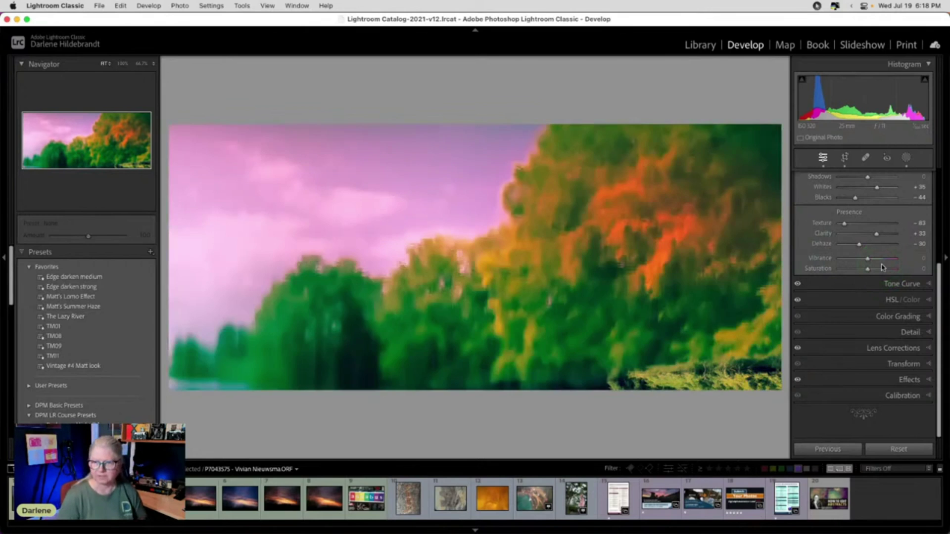
key("backslash")
key("backslash")
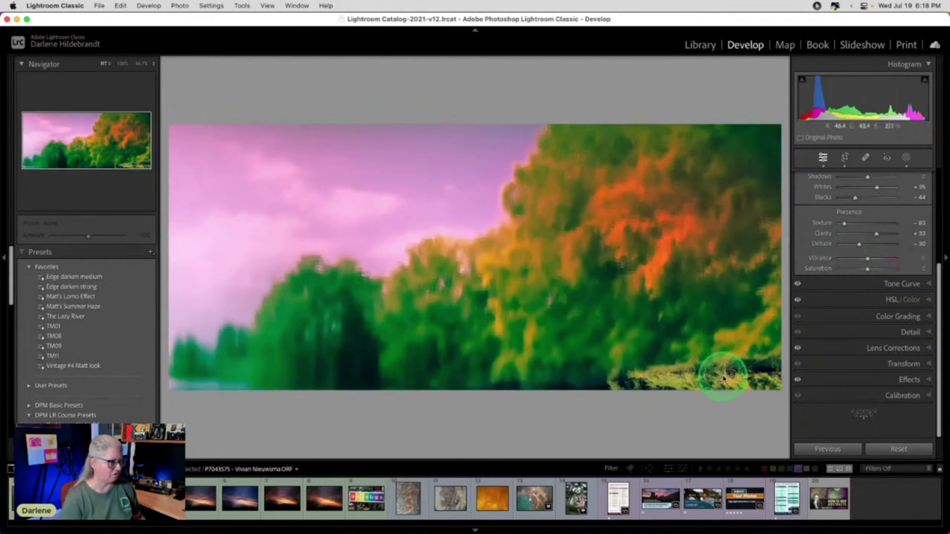
key("r")
left_click_drag(723, 378, 709, 357)
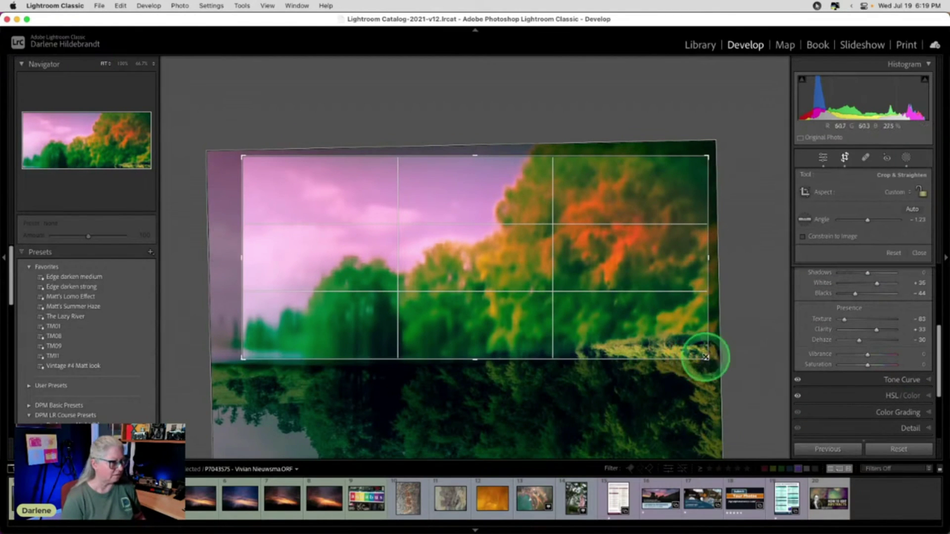
mouse_move(708, 358)
left_mouse_down()
mouse_move(701, 342)
mouse_move(708, 346)
left_mouse_up()
left_click_drag(240, 253, 265, 261)
key("Return")
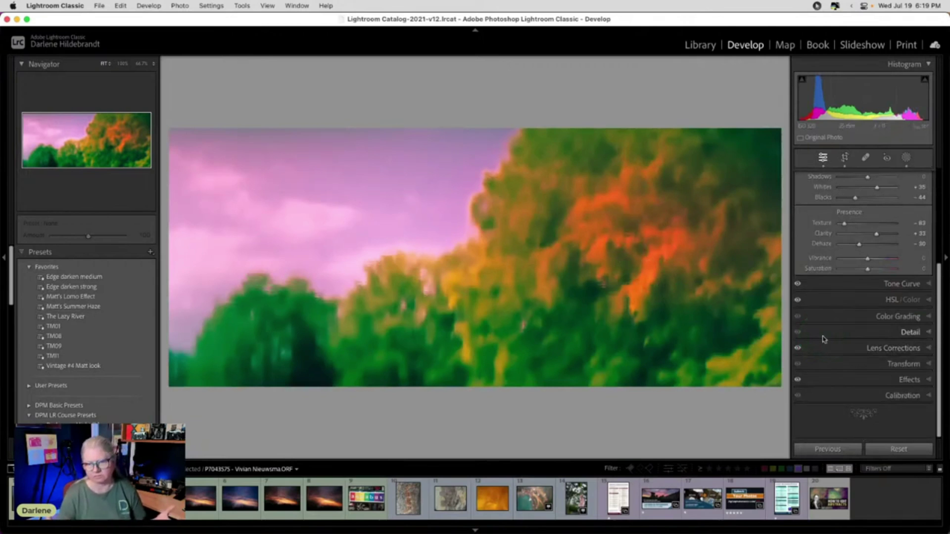
key("backslash")
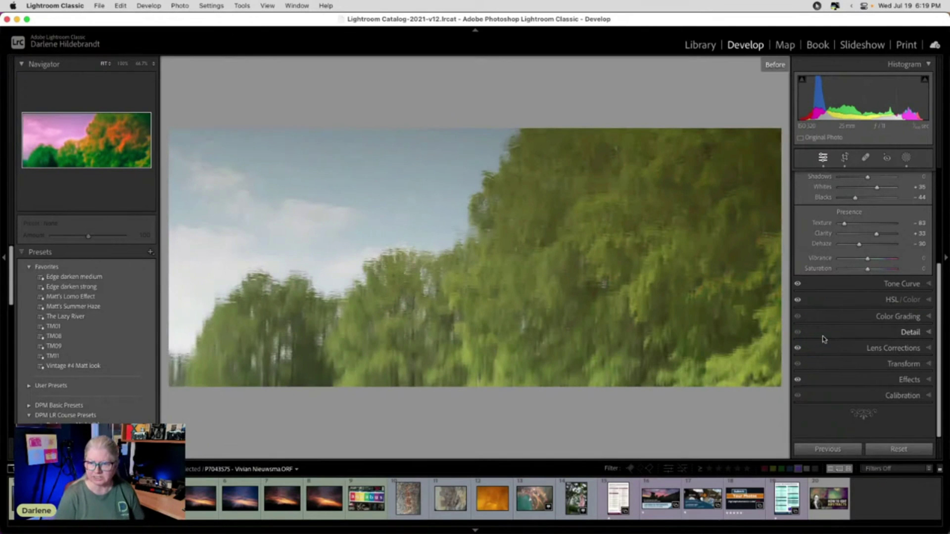
key("backslash")
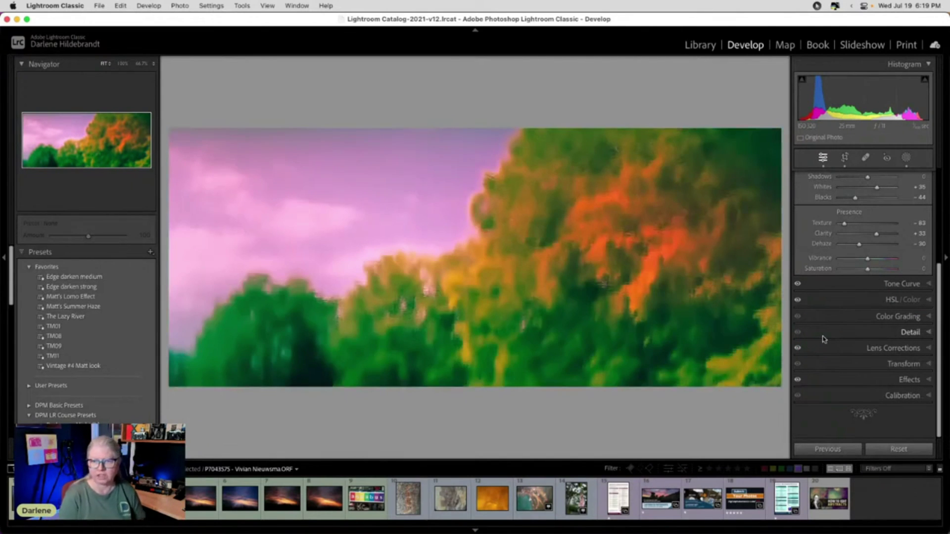
key("backslash")
key("backslash")
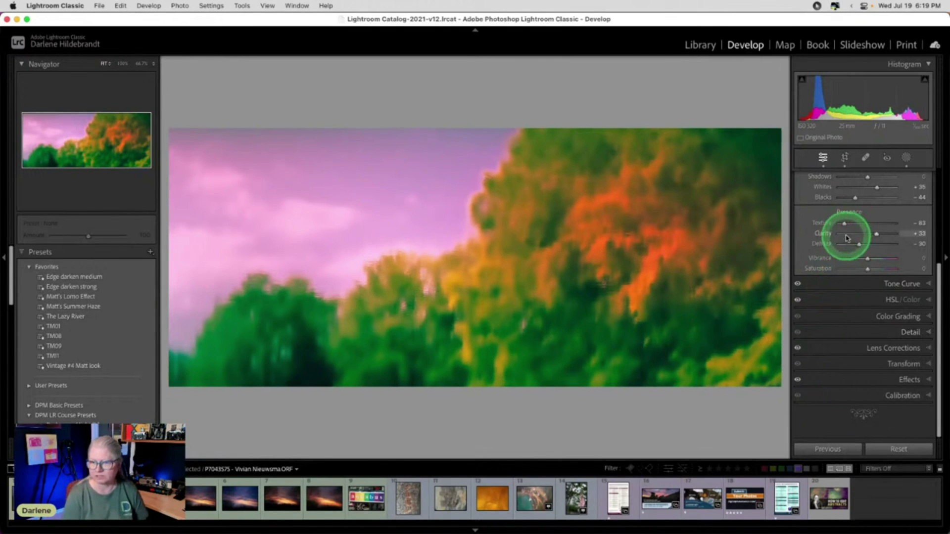
scroll(852, 233, "up", 5)
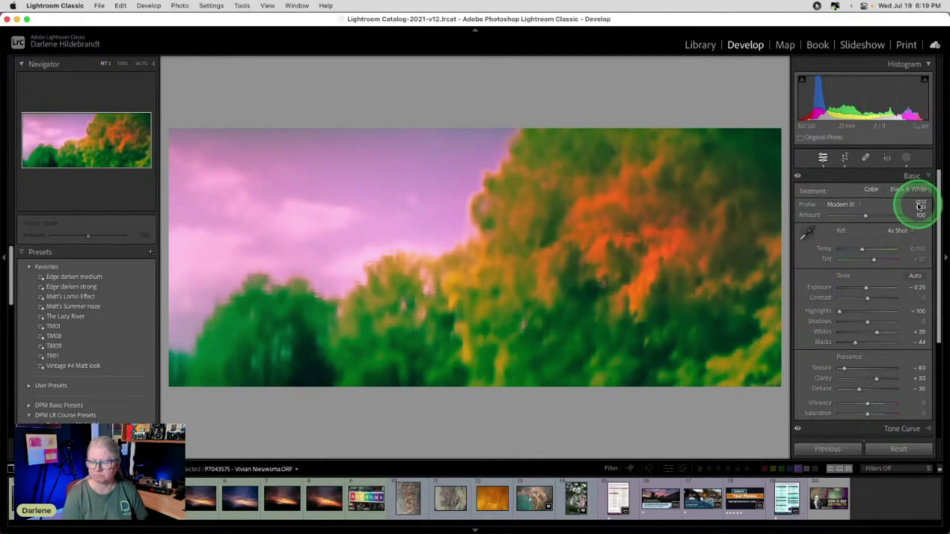
scroll(870, 275, "down", 6)
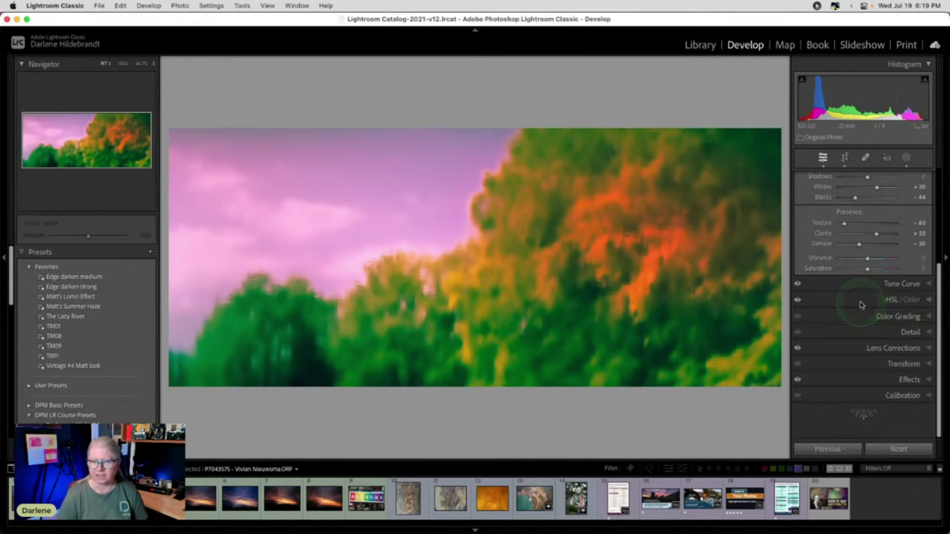
- Give the midtones a warm orange tint at hue 42 with raised saturation
left_click(860, 314)
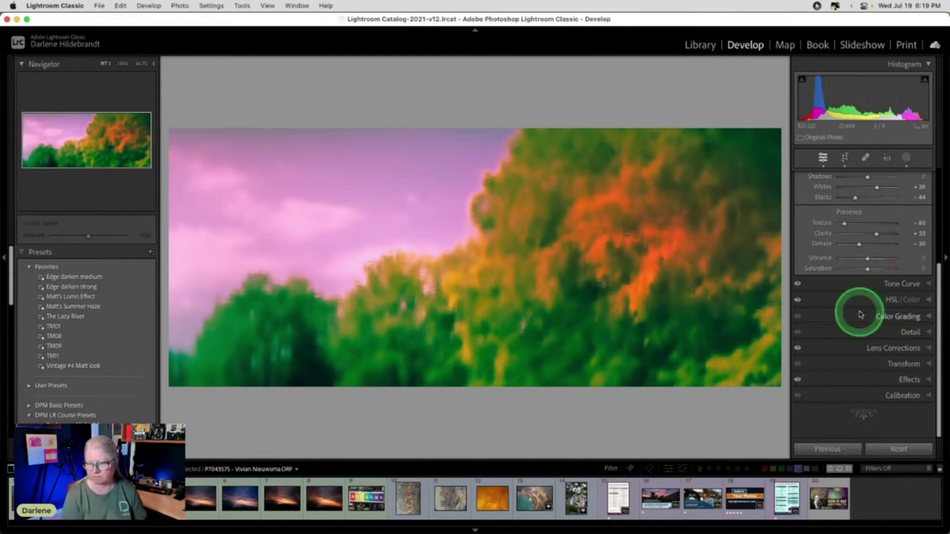
scroll(860, 314, "up", 3)
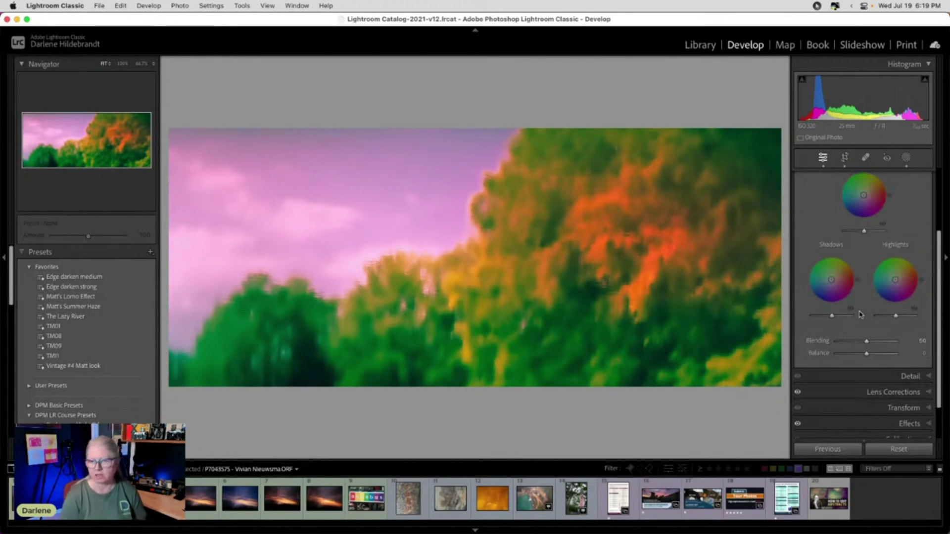
scroll(860, 314, "up", 3)
left_click(874, 189)
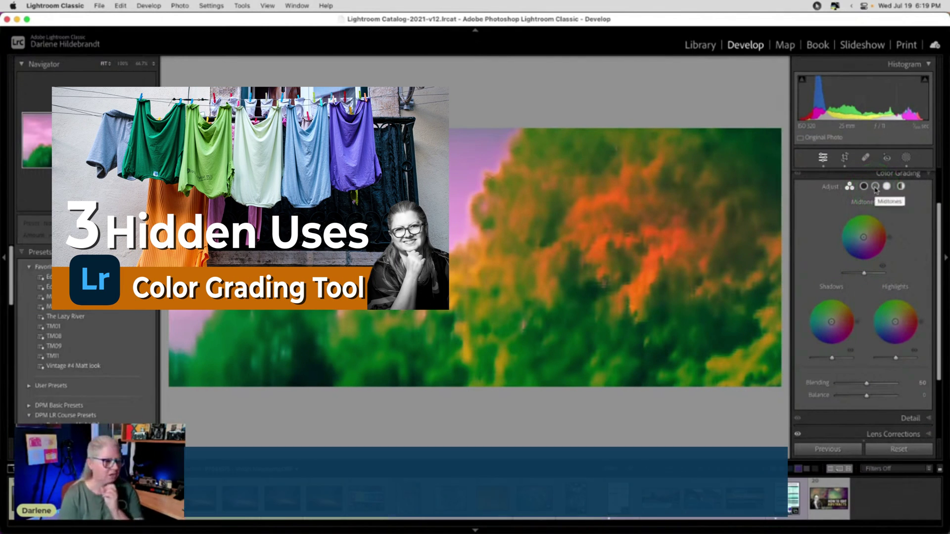
left_click(875, 189)
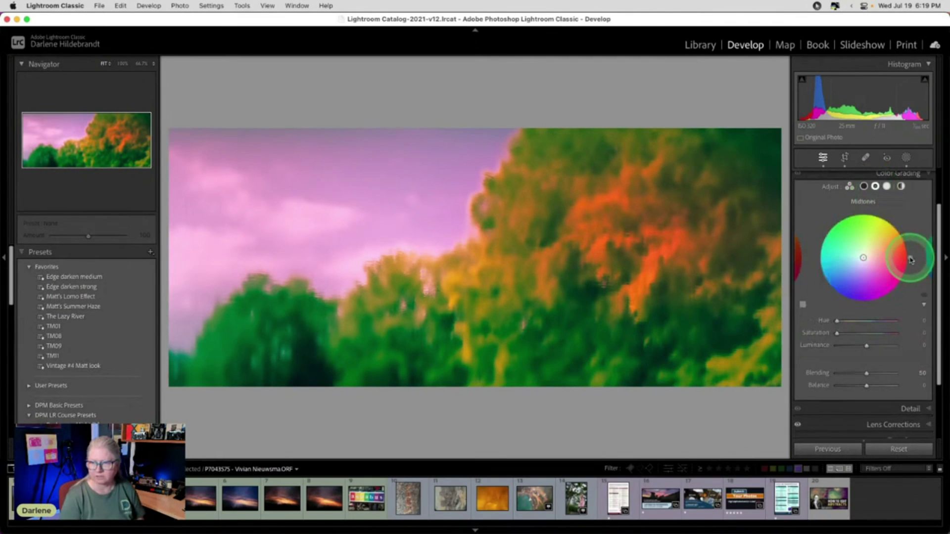
left_click_drag(911, 259, 897, 225)
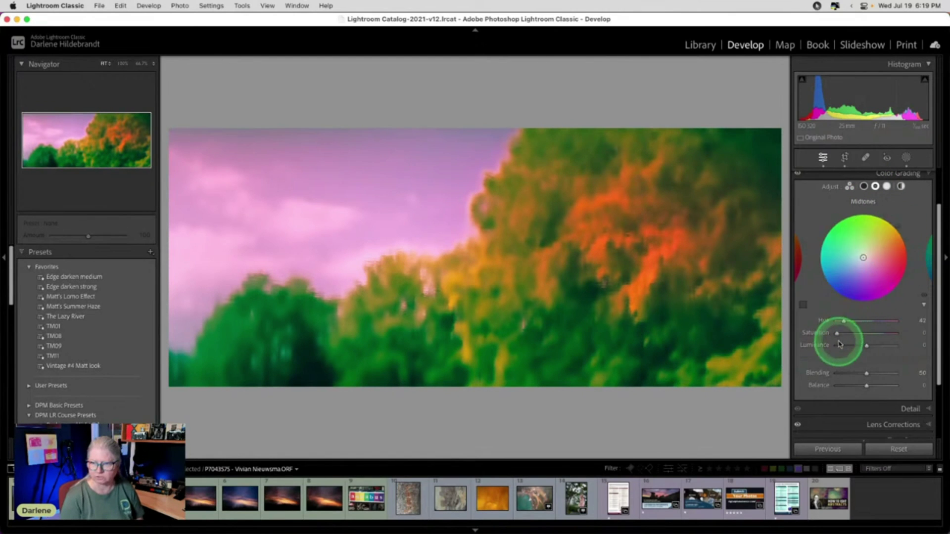
left_click_drag(838, 333, 865, 331)
- Tint the shadows blue at hue 234 with saturation 37
left_click(863, 186)
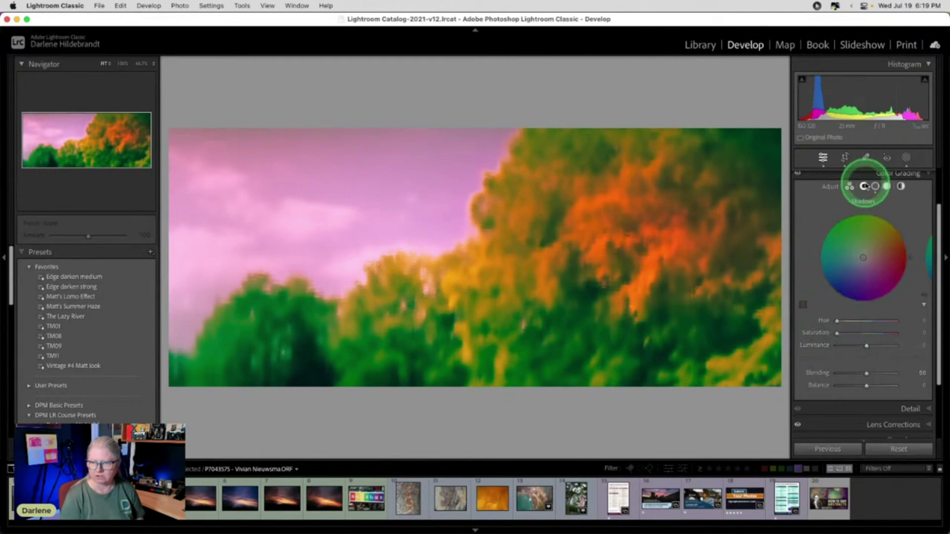
left_click(839, 296)
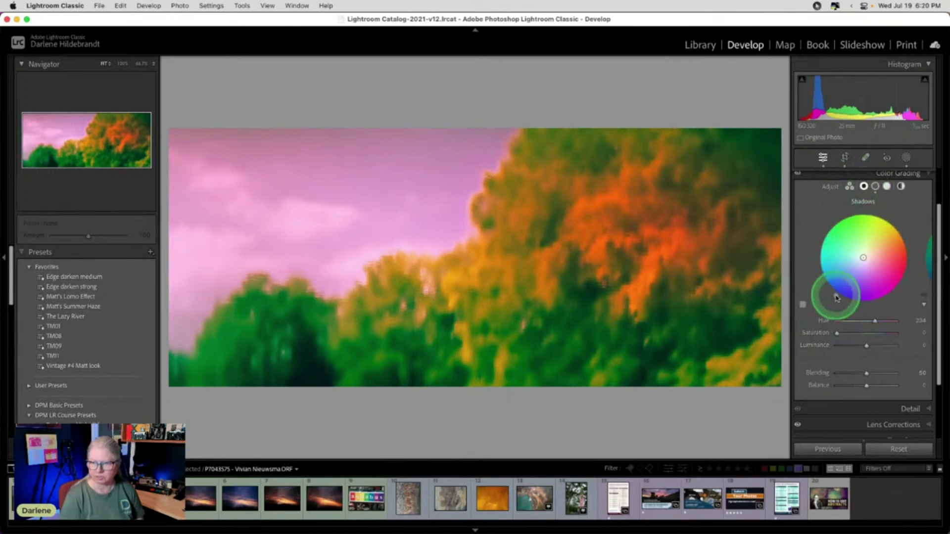
left_click_drag(837, 333, 860, 332)
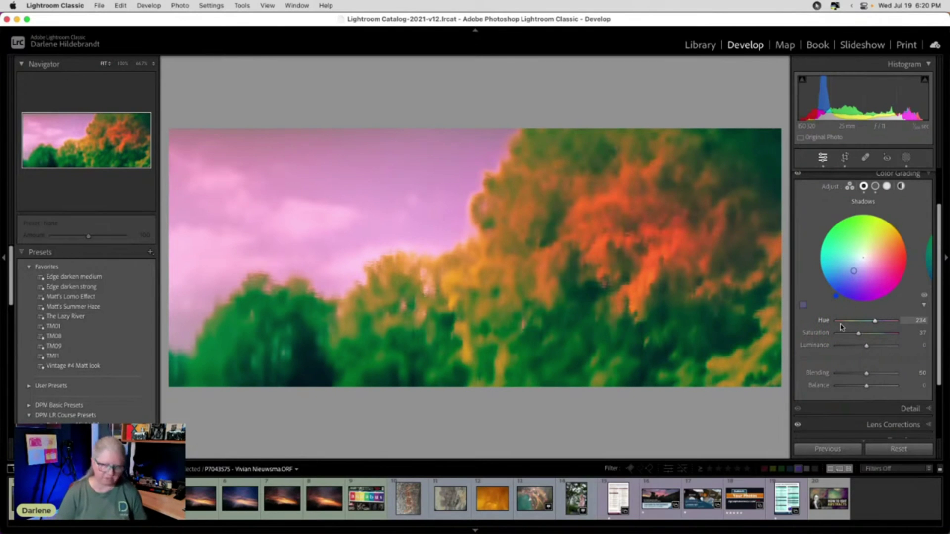
key("backslash")
key("backslash")
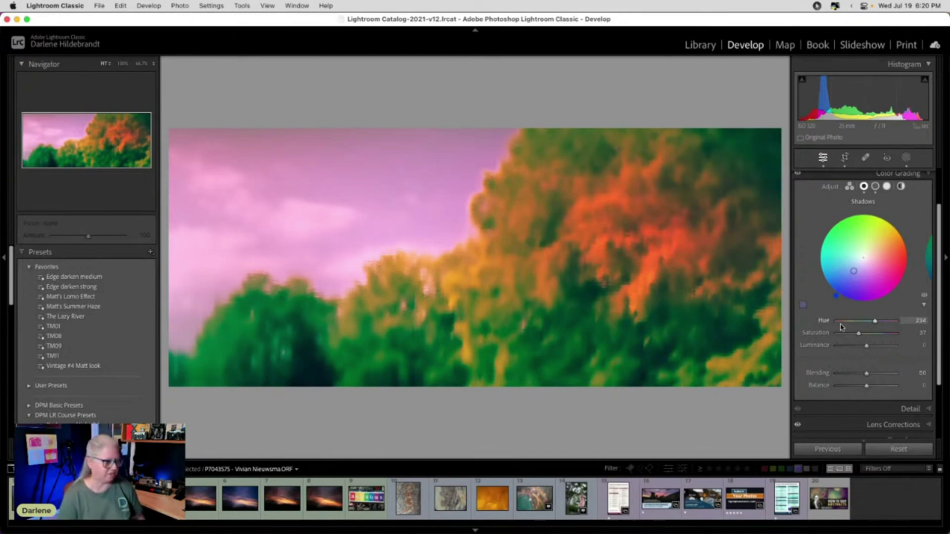
left_click(843, 324)
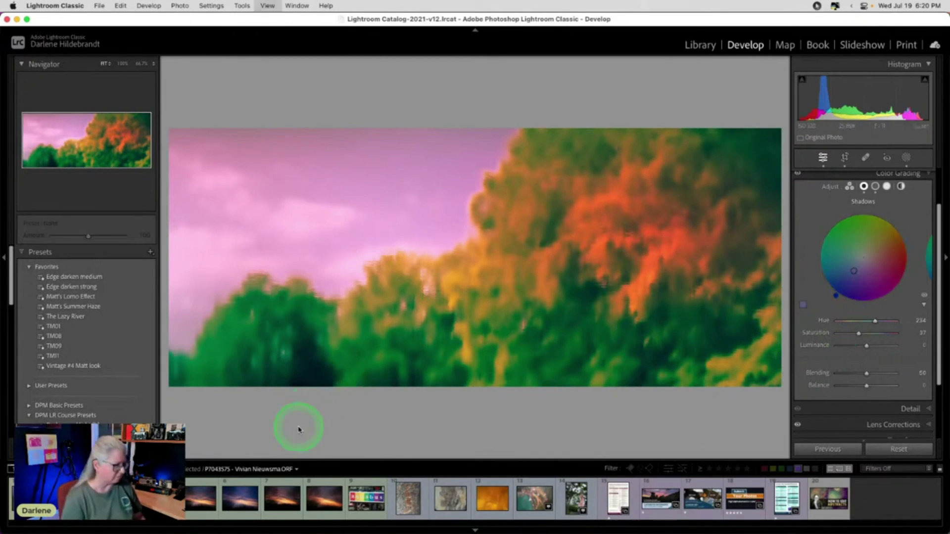
- Make a virtual copy (Copy 1) of the edited photo and open it in Develop
key("g")
right_click(325, 127)
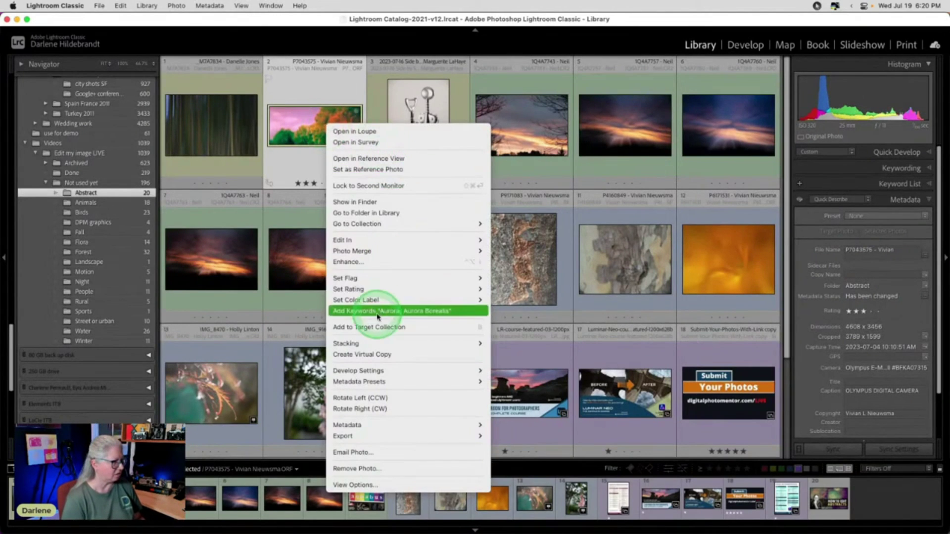
left_click(372, 354)
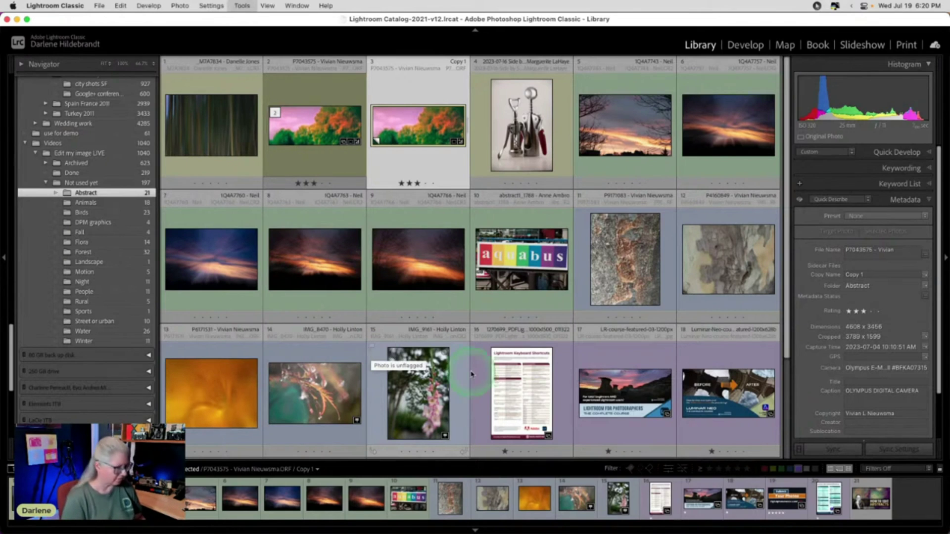
key("d")
left_click(471, 375)
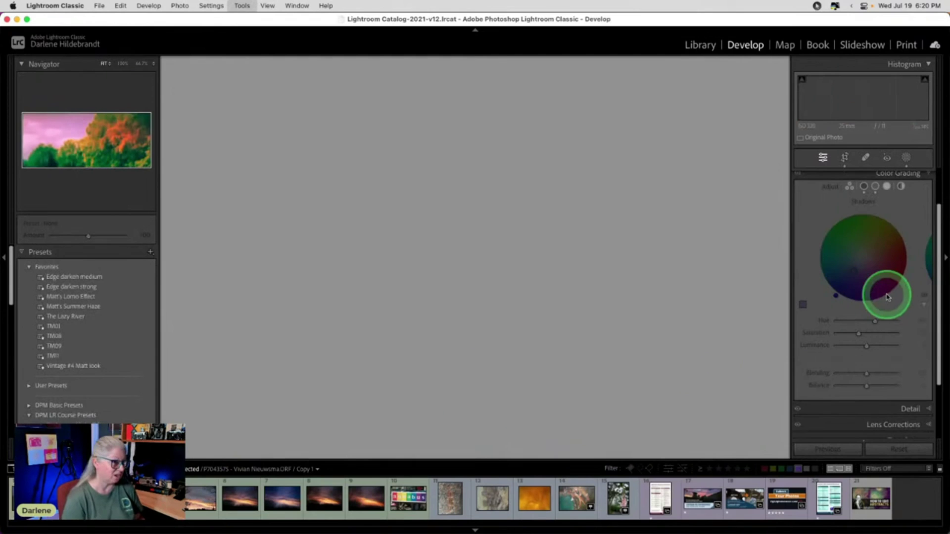
- Switch the copy's treatment to Black & White
scroll(888, 297, "up", 5)
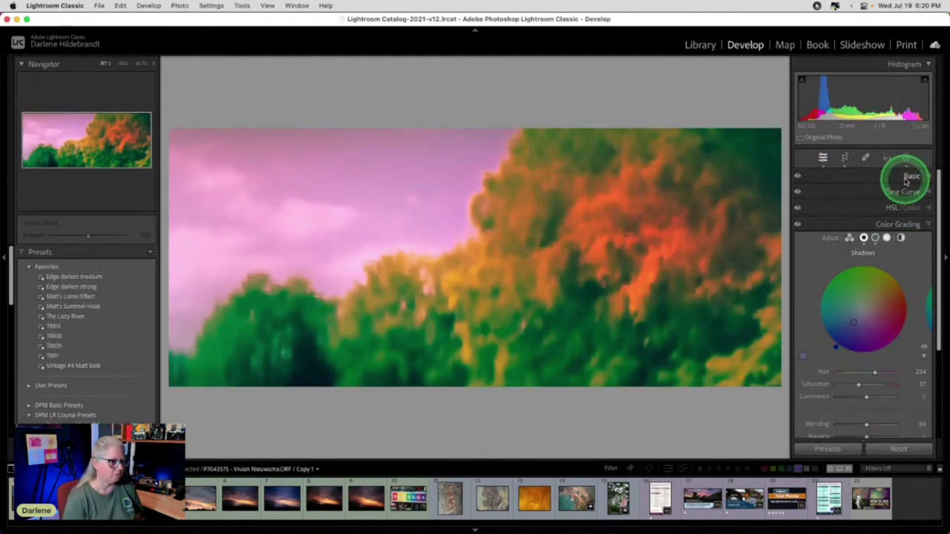
left_click(910, 177)
left_click(907, 191)
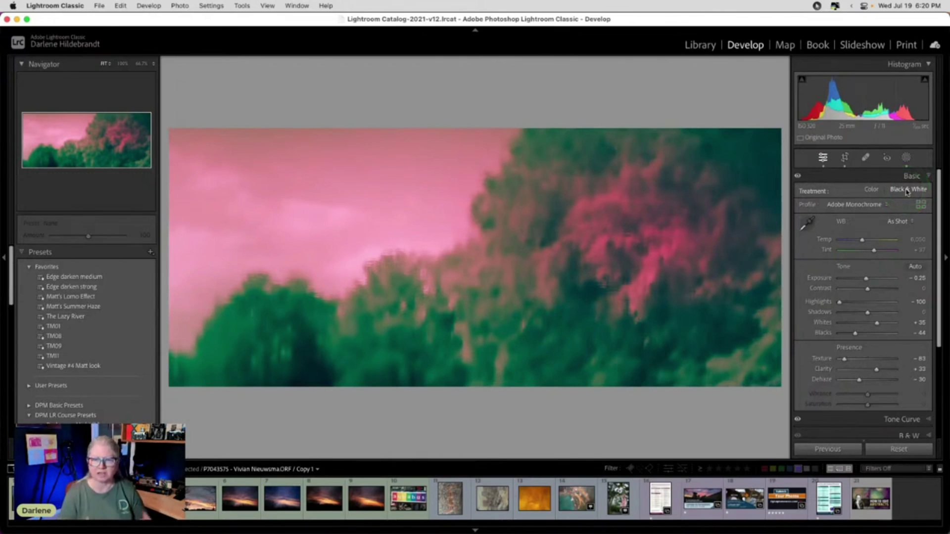
- Delete all of the copy's existing masks
left_click(889, 158)
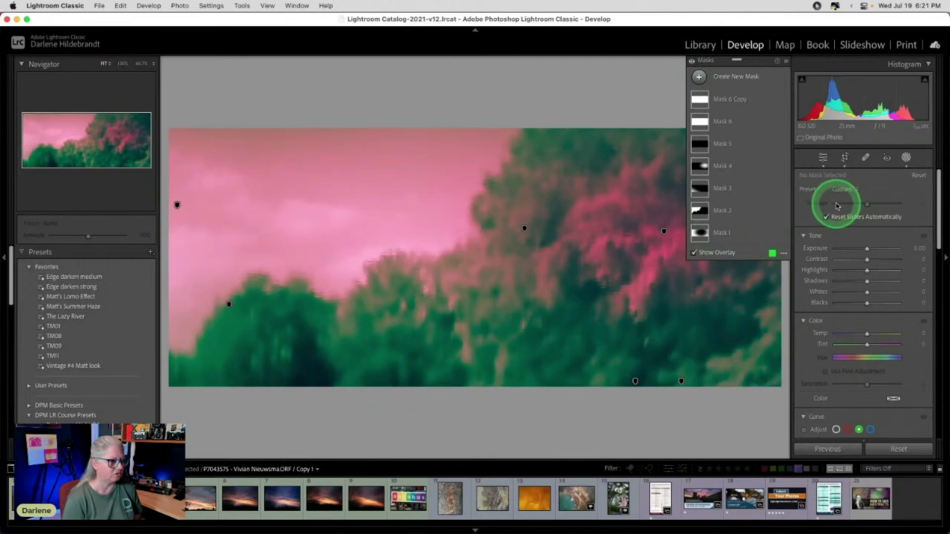
scroll(852, 268, "down", 1)
scroll(852, 267, "down", 10)
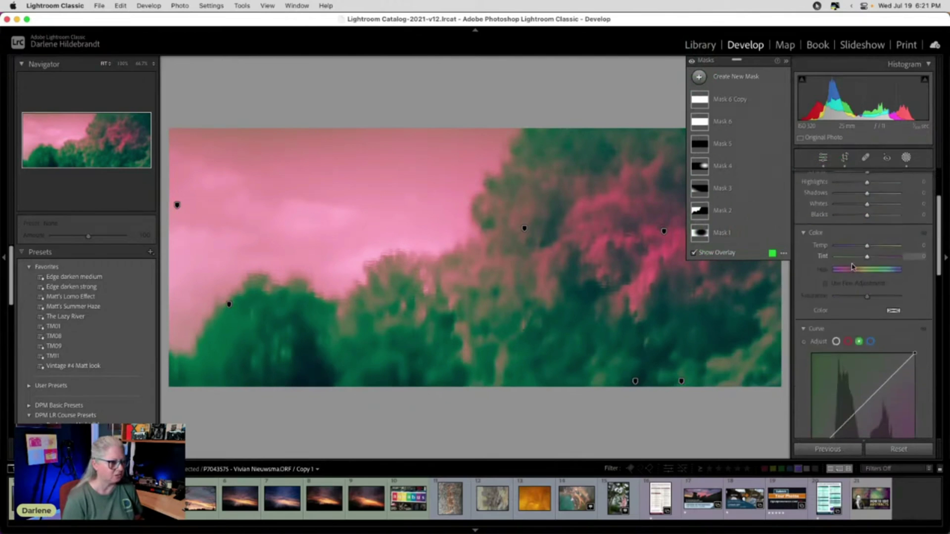
scroll(853, 266, "down", 5)
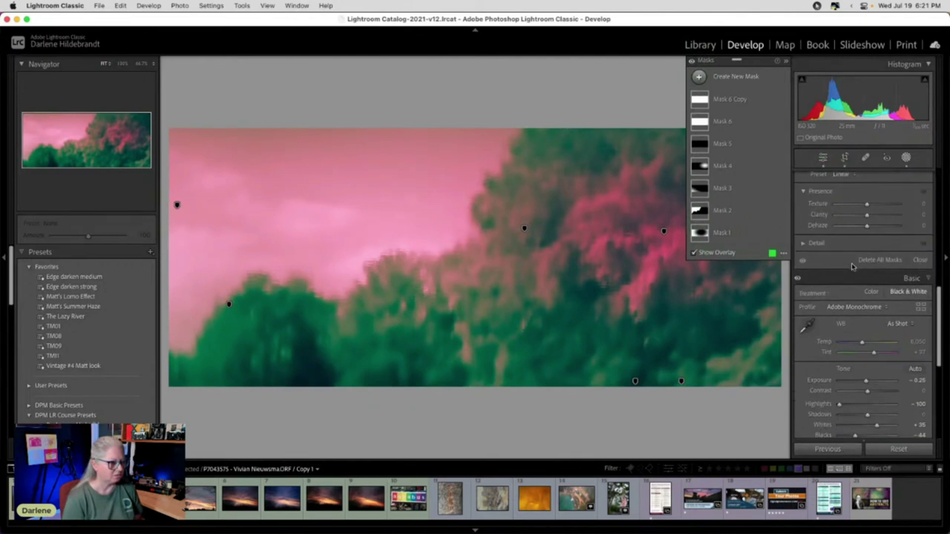
left_click(869, 261)
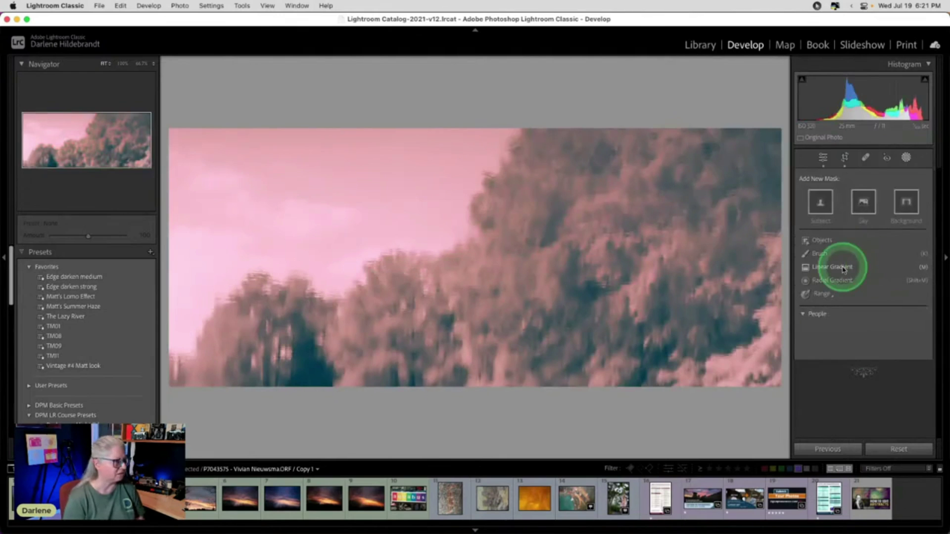
left_click(906, 158)
- Reset the midtone colour grading tint to neutral
scroll(870, 261, "down", 5)
left_click(886, 325)
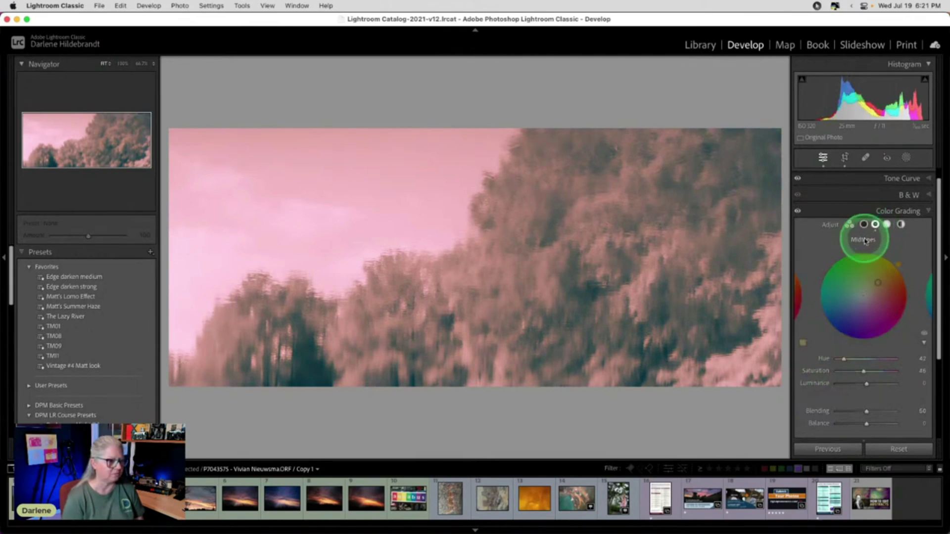
double_click(865, 243)
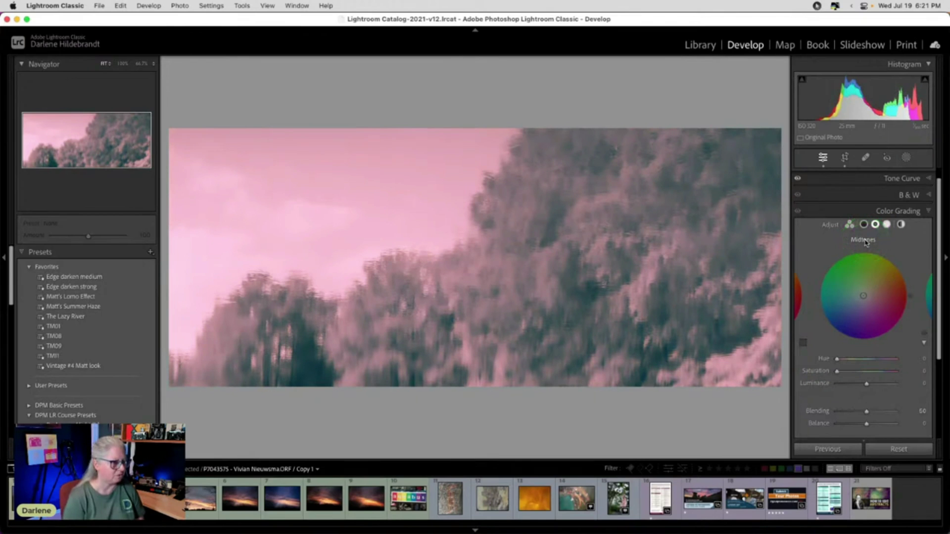
- Set the point curve to Linear and compare with the original
scroll(865, 243, "up", 1)
left_click(865, 196)
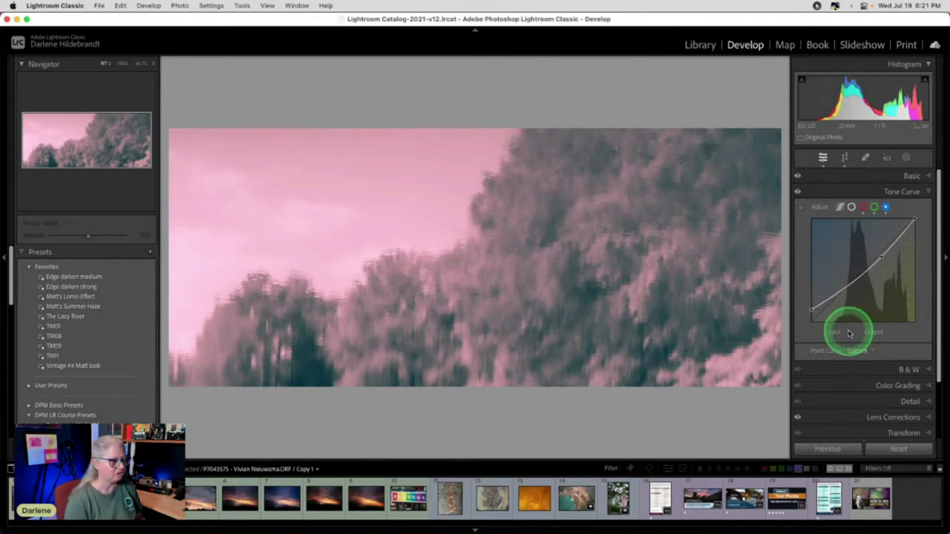
left_click(856, 350)
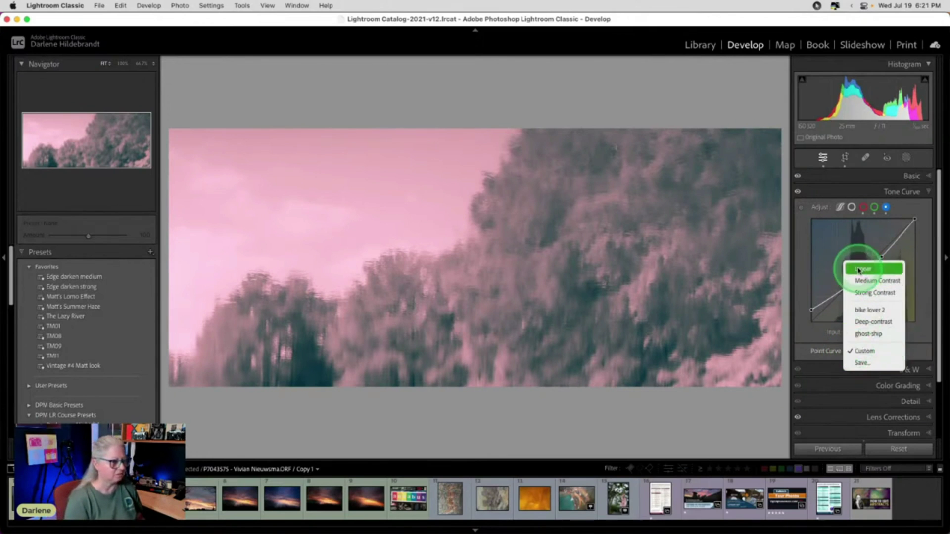
left_click(859, 270)
left_click(874, 207)
left_click(852, 207)
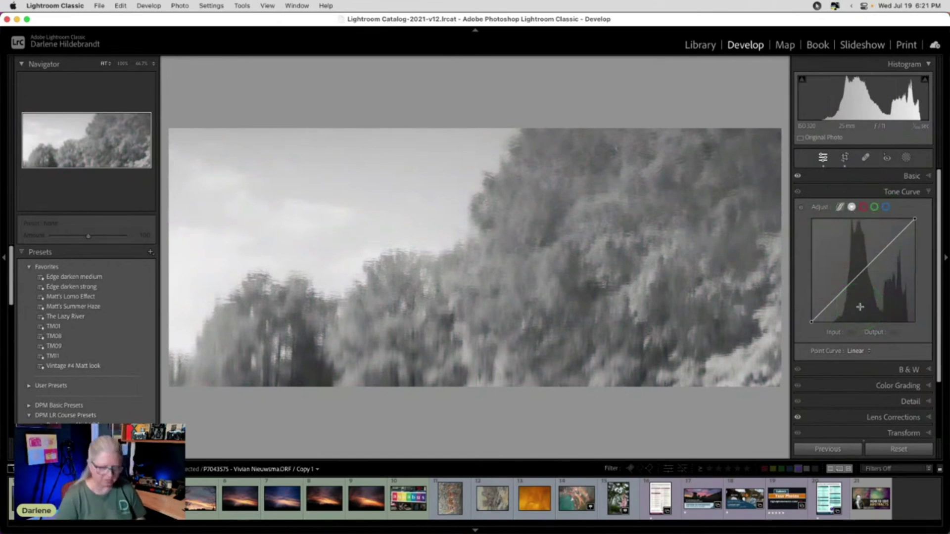
key("backslash")
key("backslash")
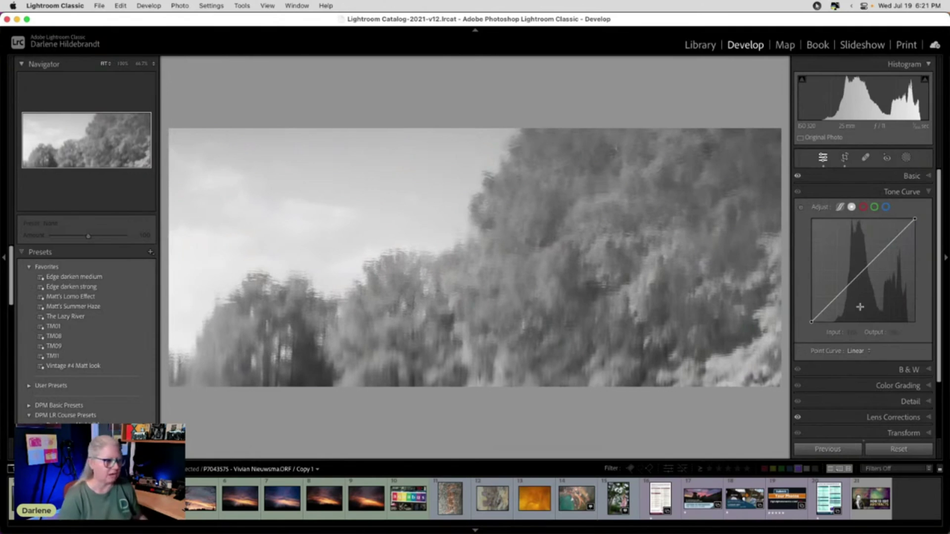
- Create a Sky mask tinted blue with lowered highlights
left_click(907, 158)
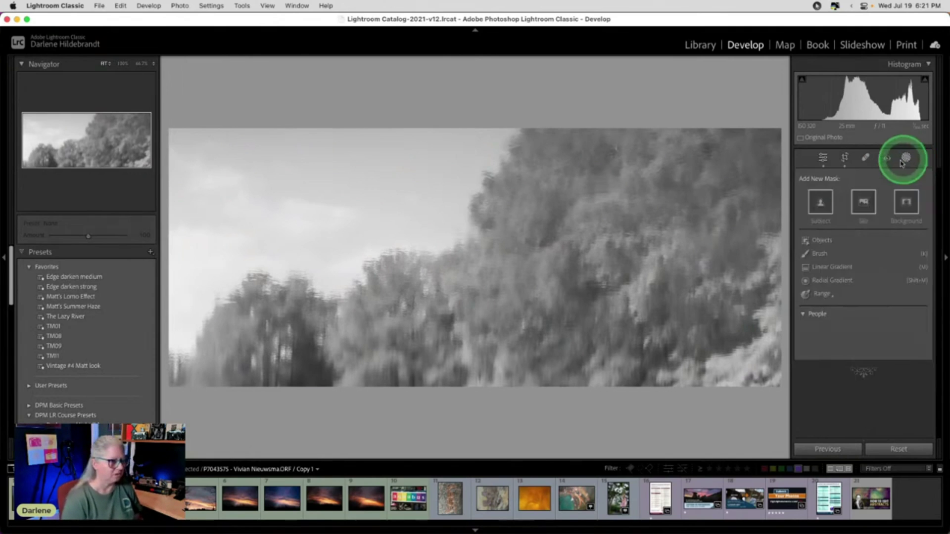
left_click(826, 283)
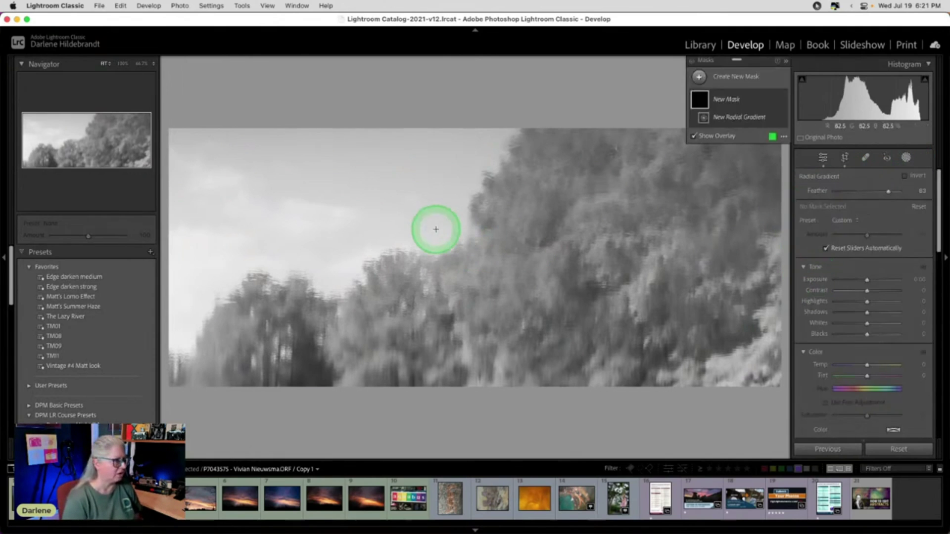
left_click_drag(303, 213, 392, 268)
key("super+z")
left_click(859, 201)
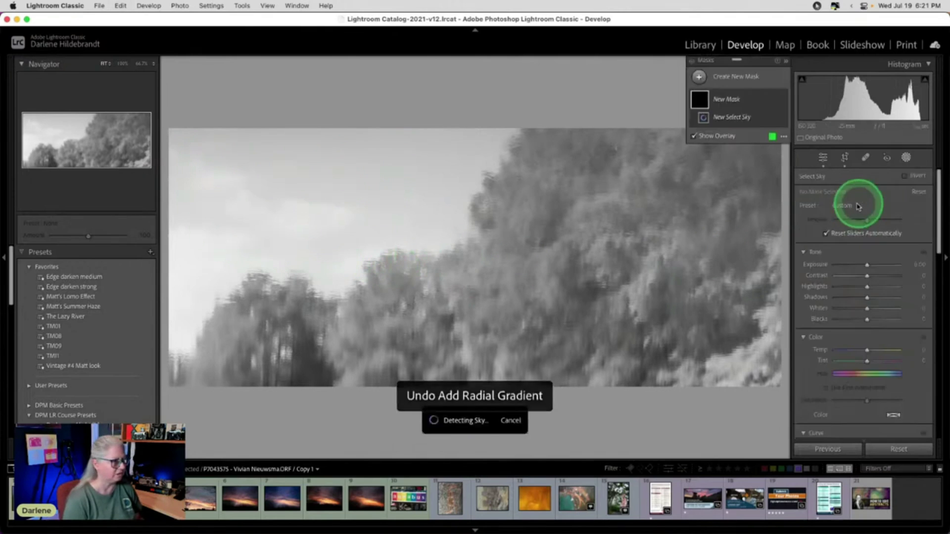
left_click(846, 365)
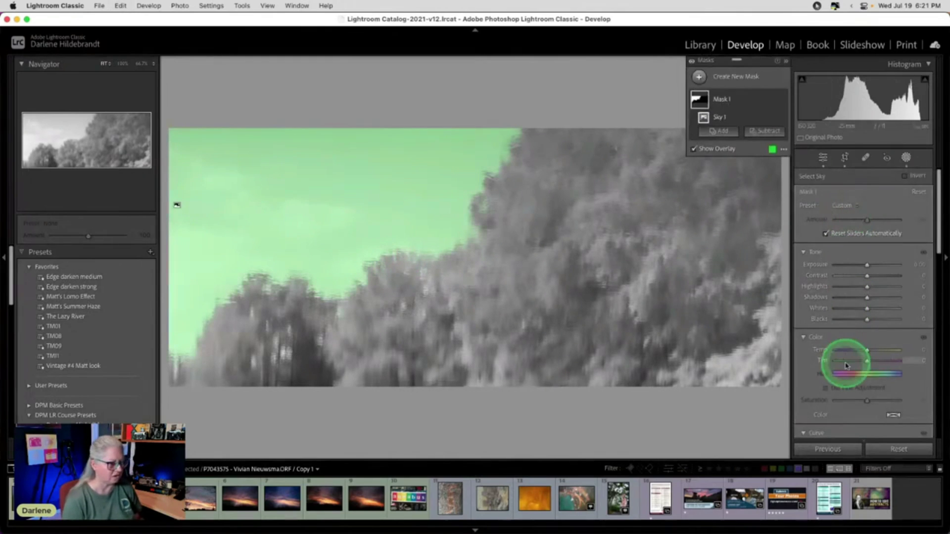
left_click(893, 414)
left_click_drag(798, 421, 794, 410)
left_click(894, 414)
mouse_move(866, 287)
left_mouse_down()
mouse_move(848, 287)
mouse_move(862, 270)
left_mouse_up()
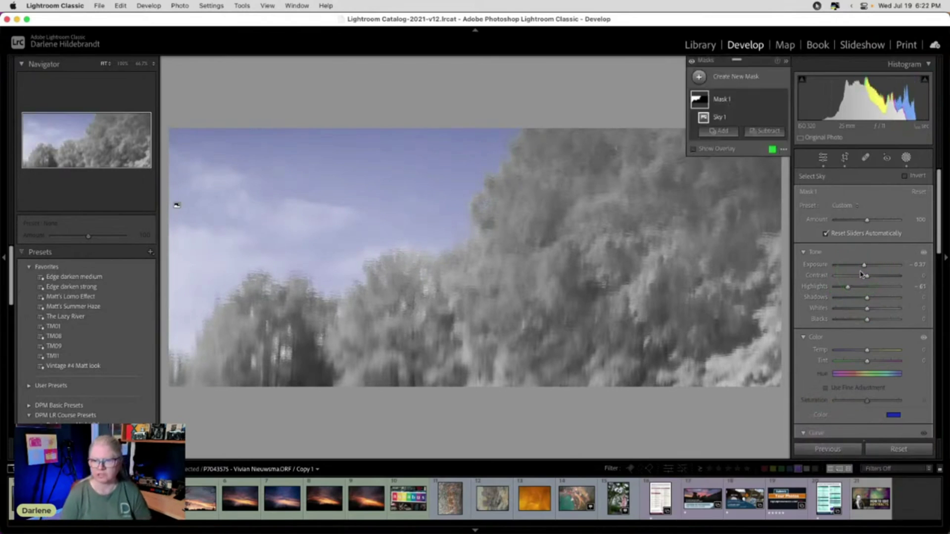
- Duplicate and invert the sky mask, tinting the trees a yellowish green
left_click(772, 99)
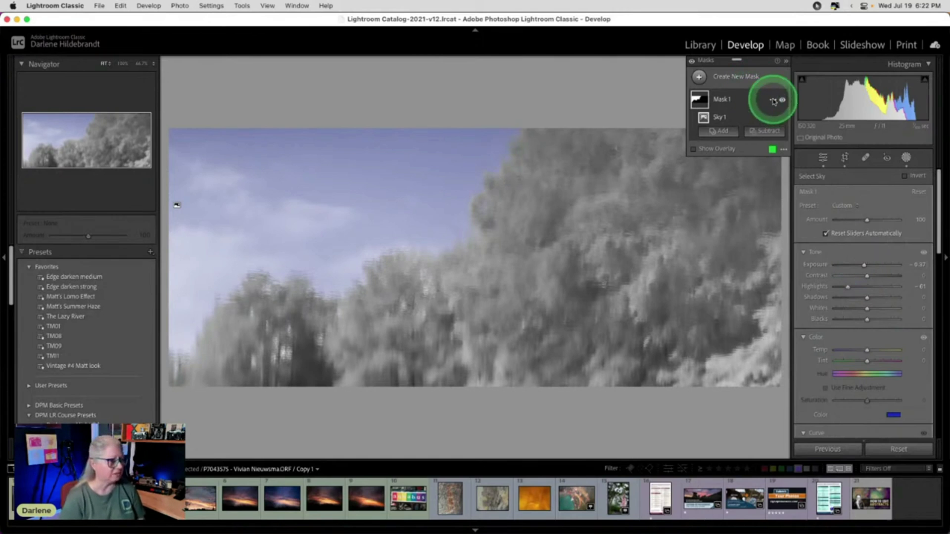
left_click(791, 132)
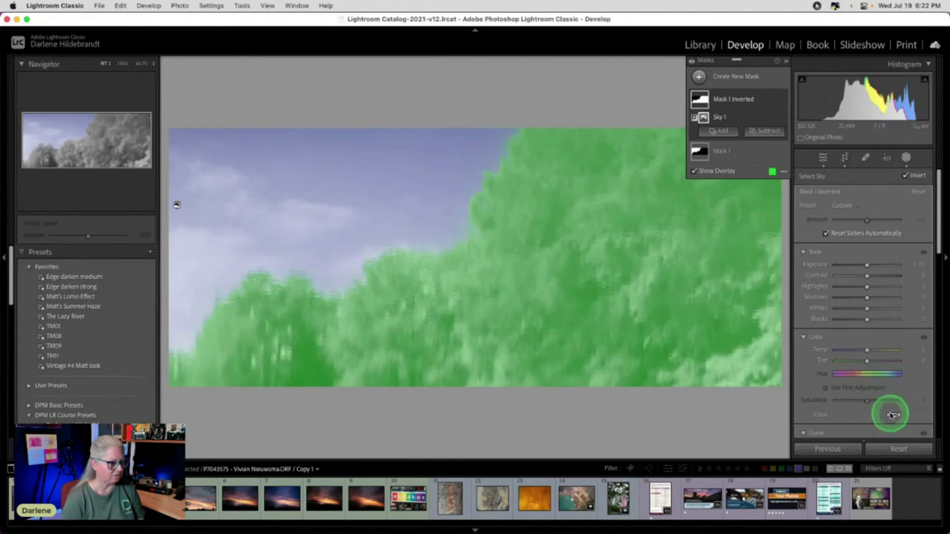
left_click(882, 411)
left_click(728, 425)
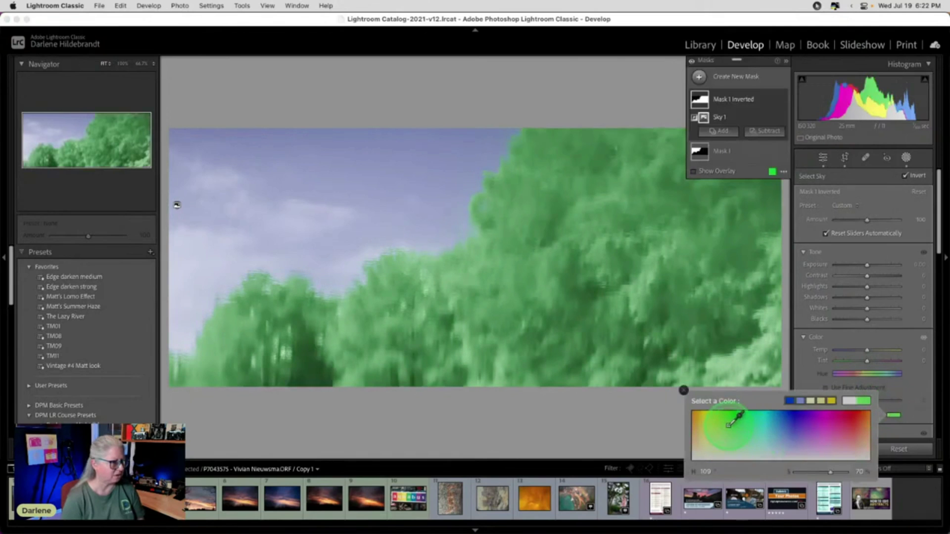
left_click(737, 419)
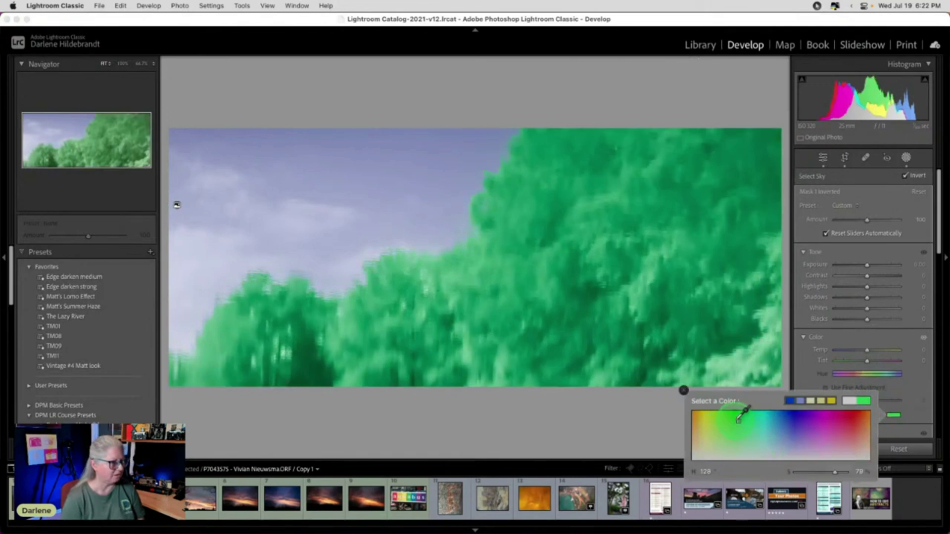
left_click_drag(738, 419, 723, 422)
left_click(887, 222)
left_click(907, 157)
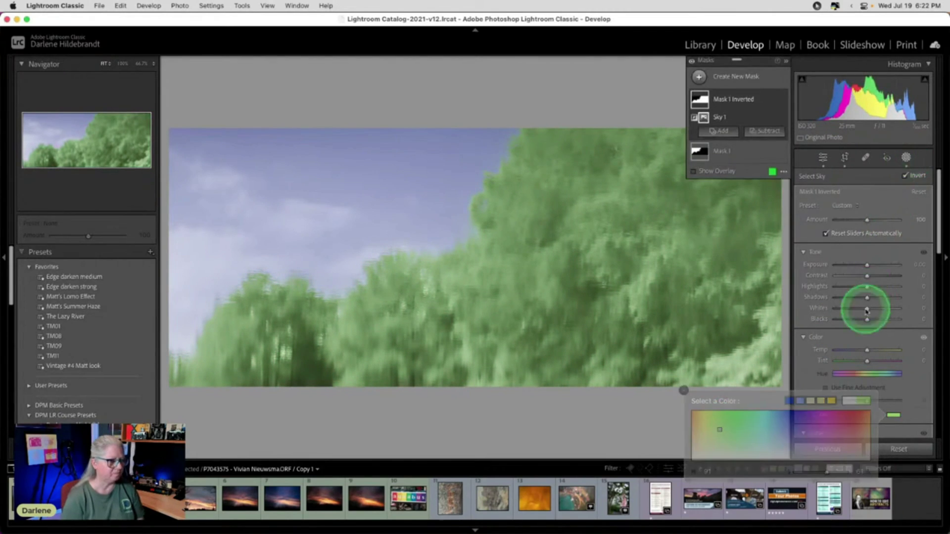
left_click(866, 311)
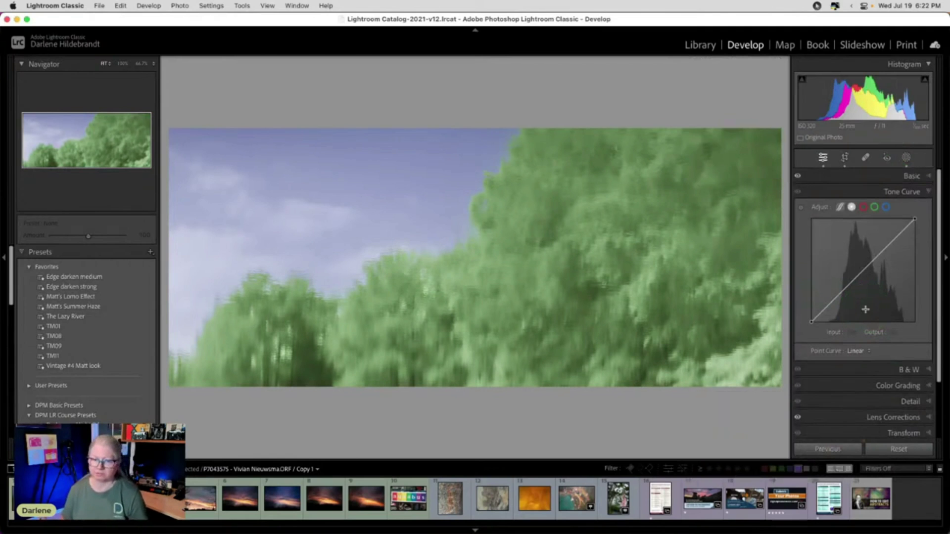
- Briefly compare the blue-green duotone copy with the original photo
key("backslash")
key("backslash")
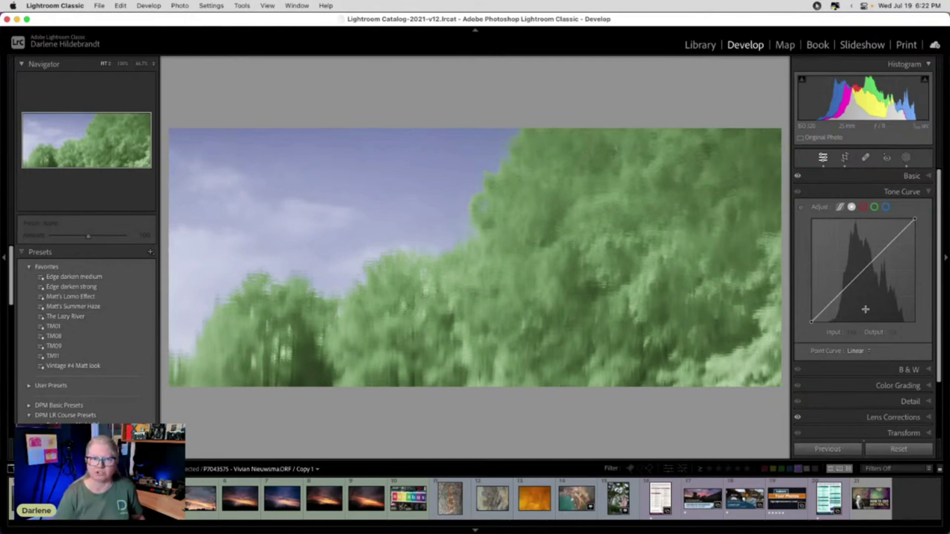
key("g")
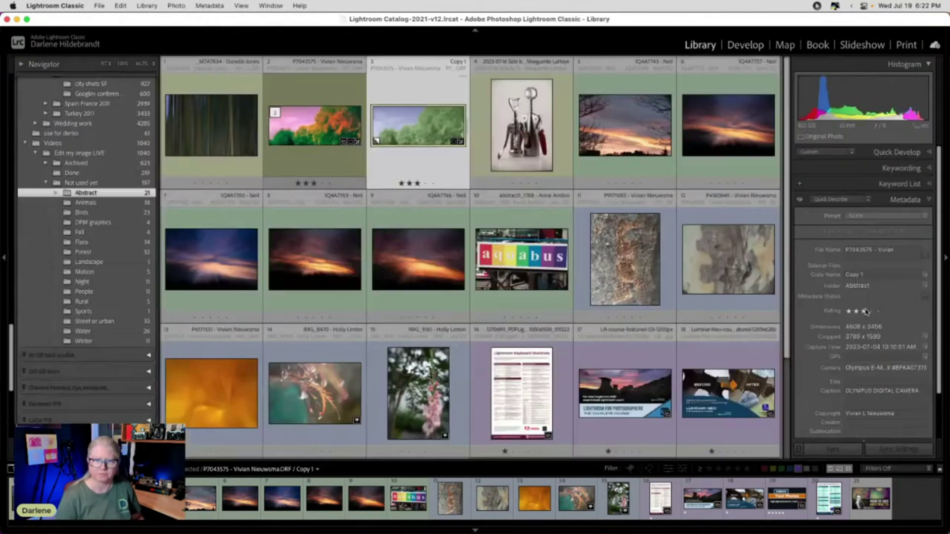